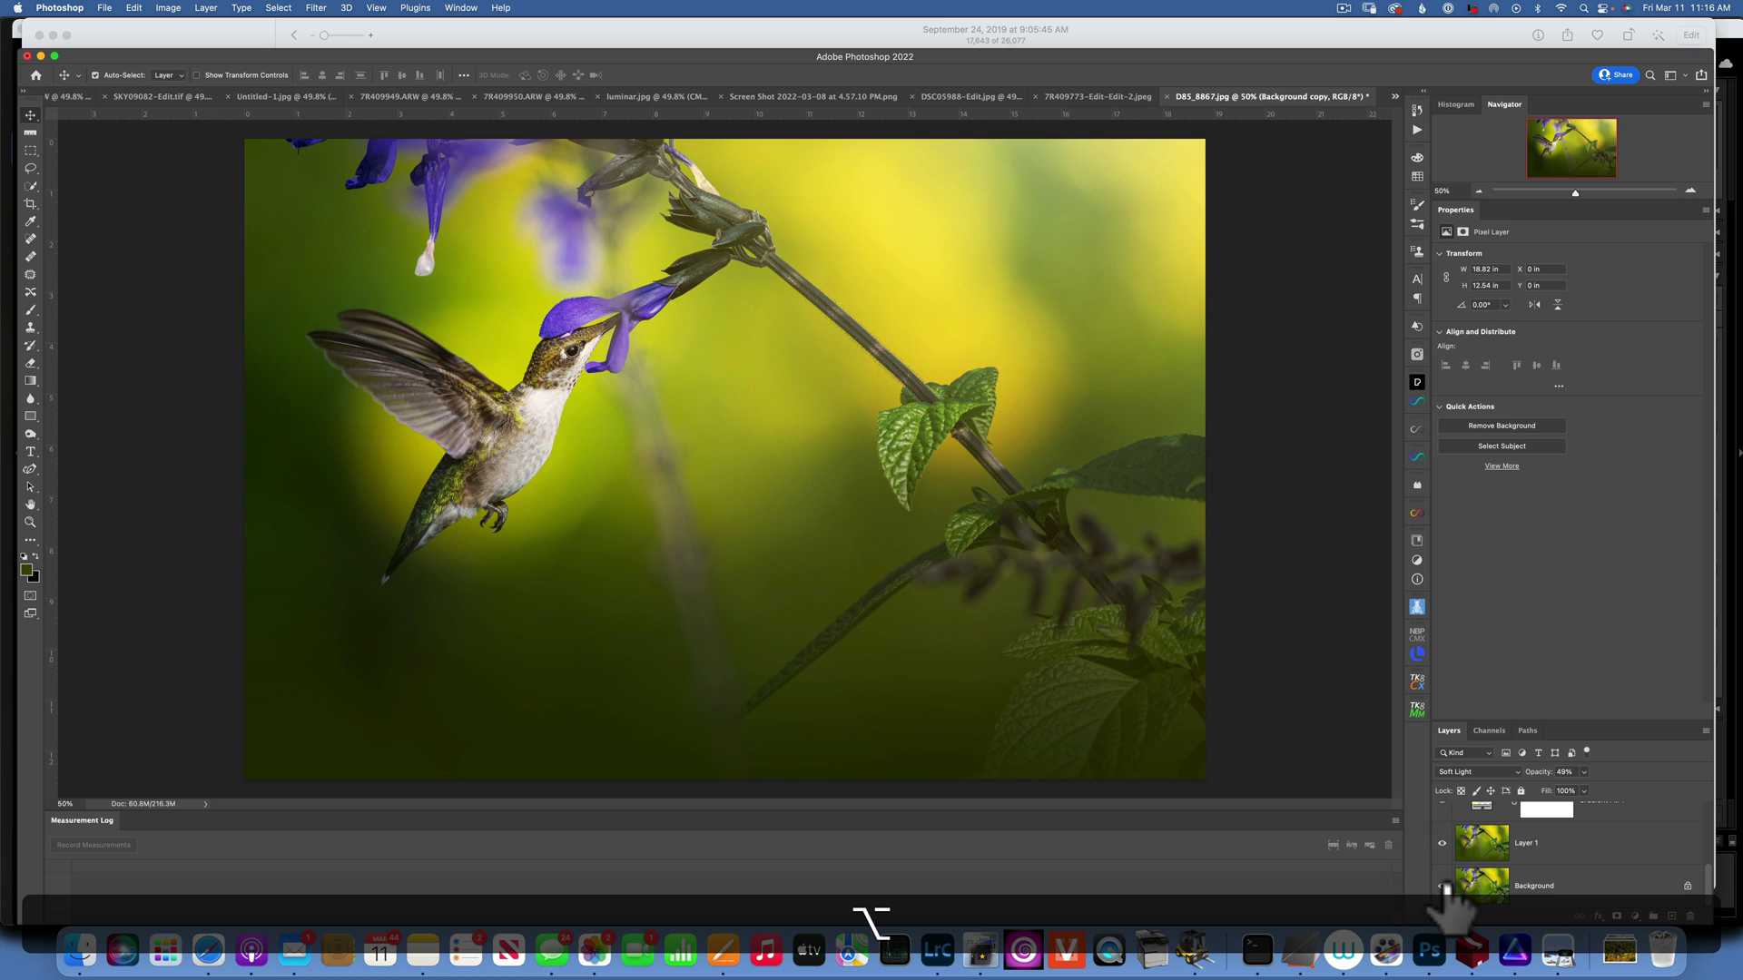
Compare the edited hummingbird photo with the original Background layer shown alone
{"action": "left_click", "coordinate": [1443, 886], "text": "alt"}
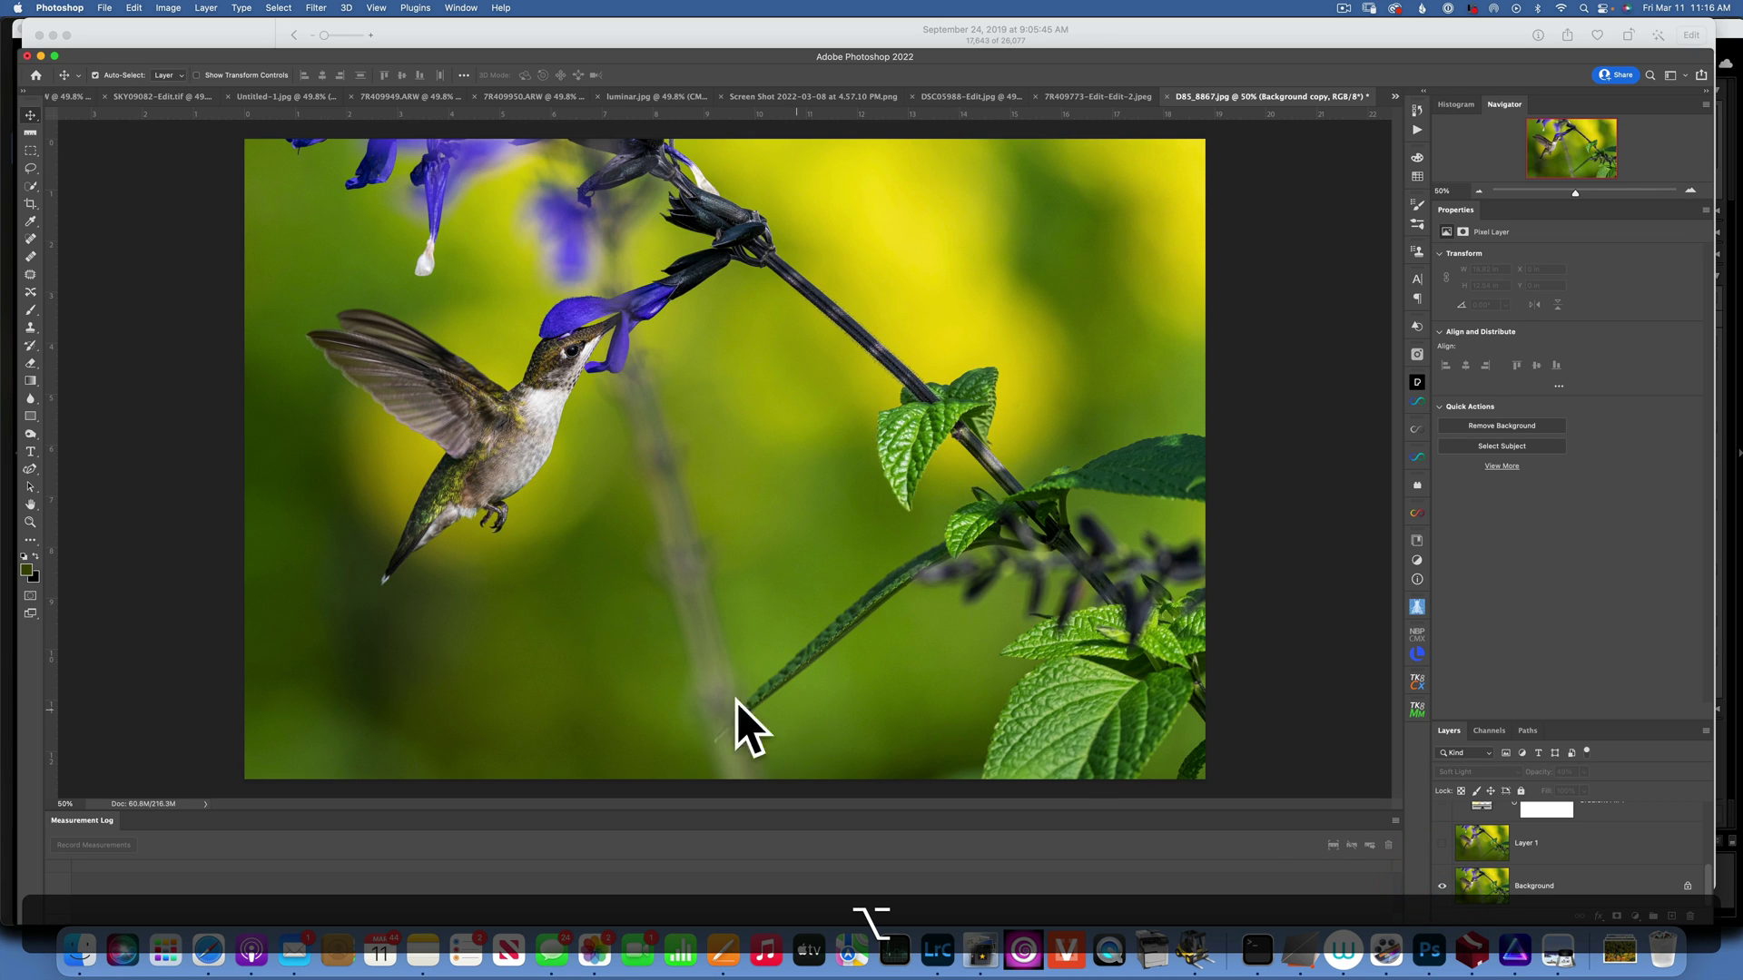
{"action": "left_click", "coordinate": [1443, 887], "text": "alt"}
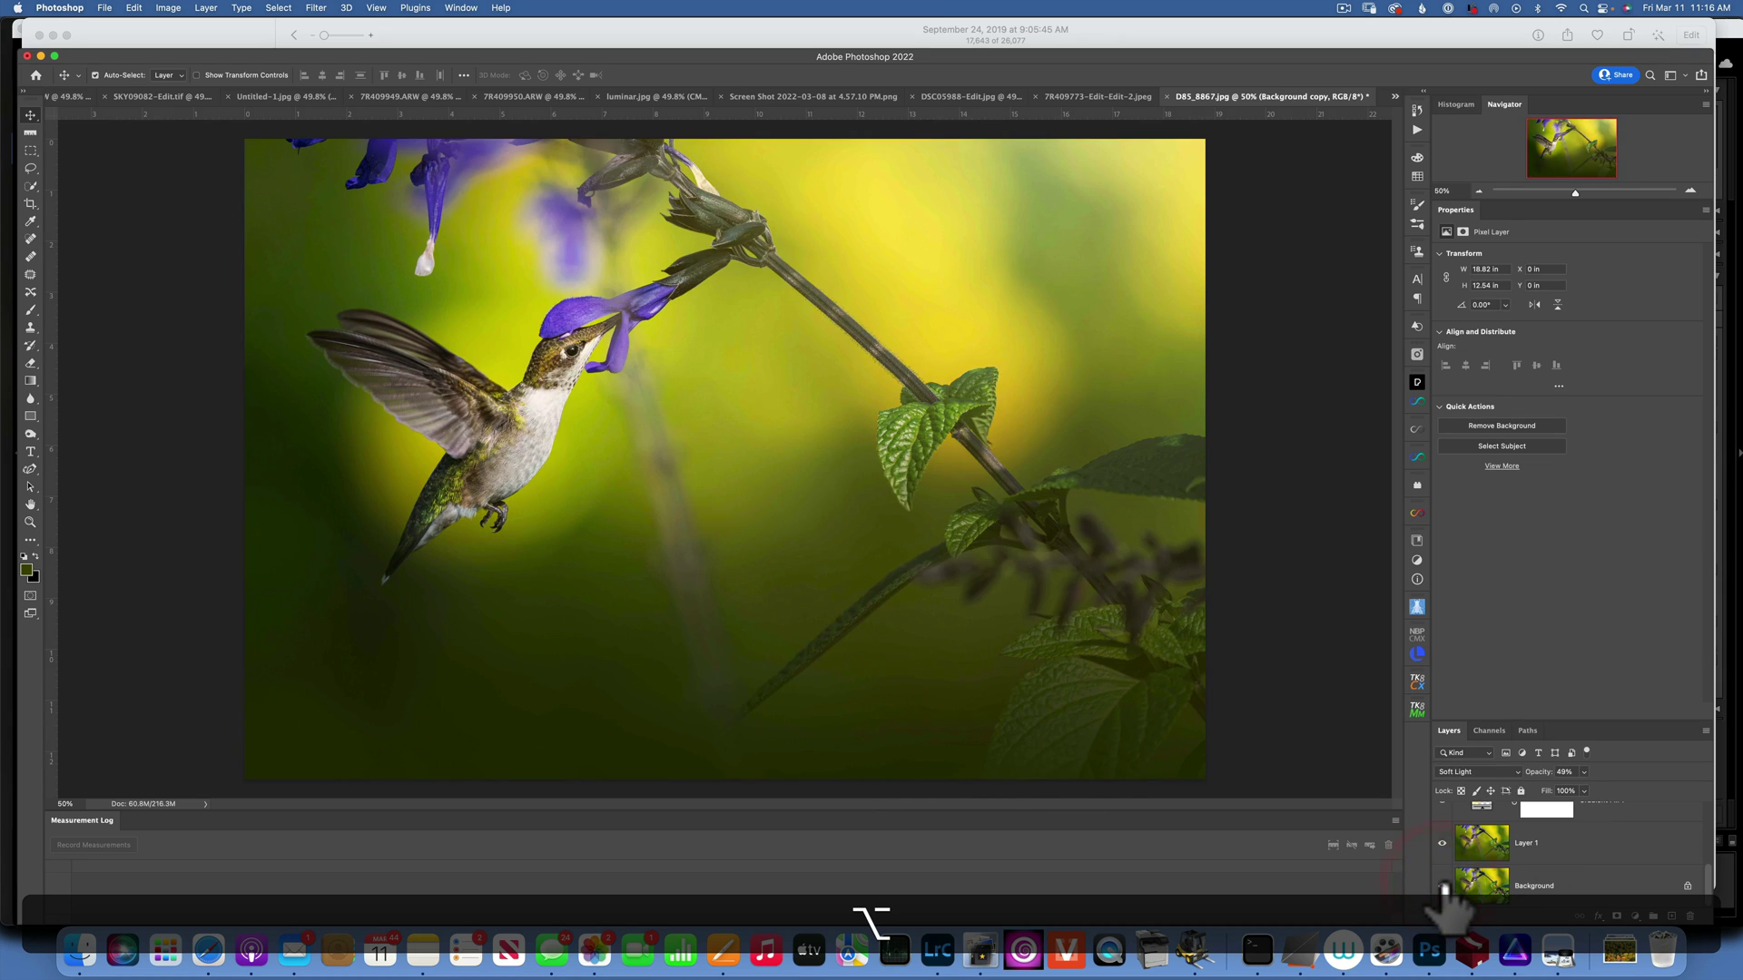
Delete all layers above the Background and duplicate the Background layer
{"action": "left_click", "coordinate": [1538, 862]}
{"action": "scroll", "coordinate": [1543, 867], "scroll_direction": "up", "scroll_amount": 2}
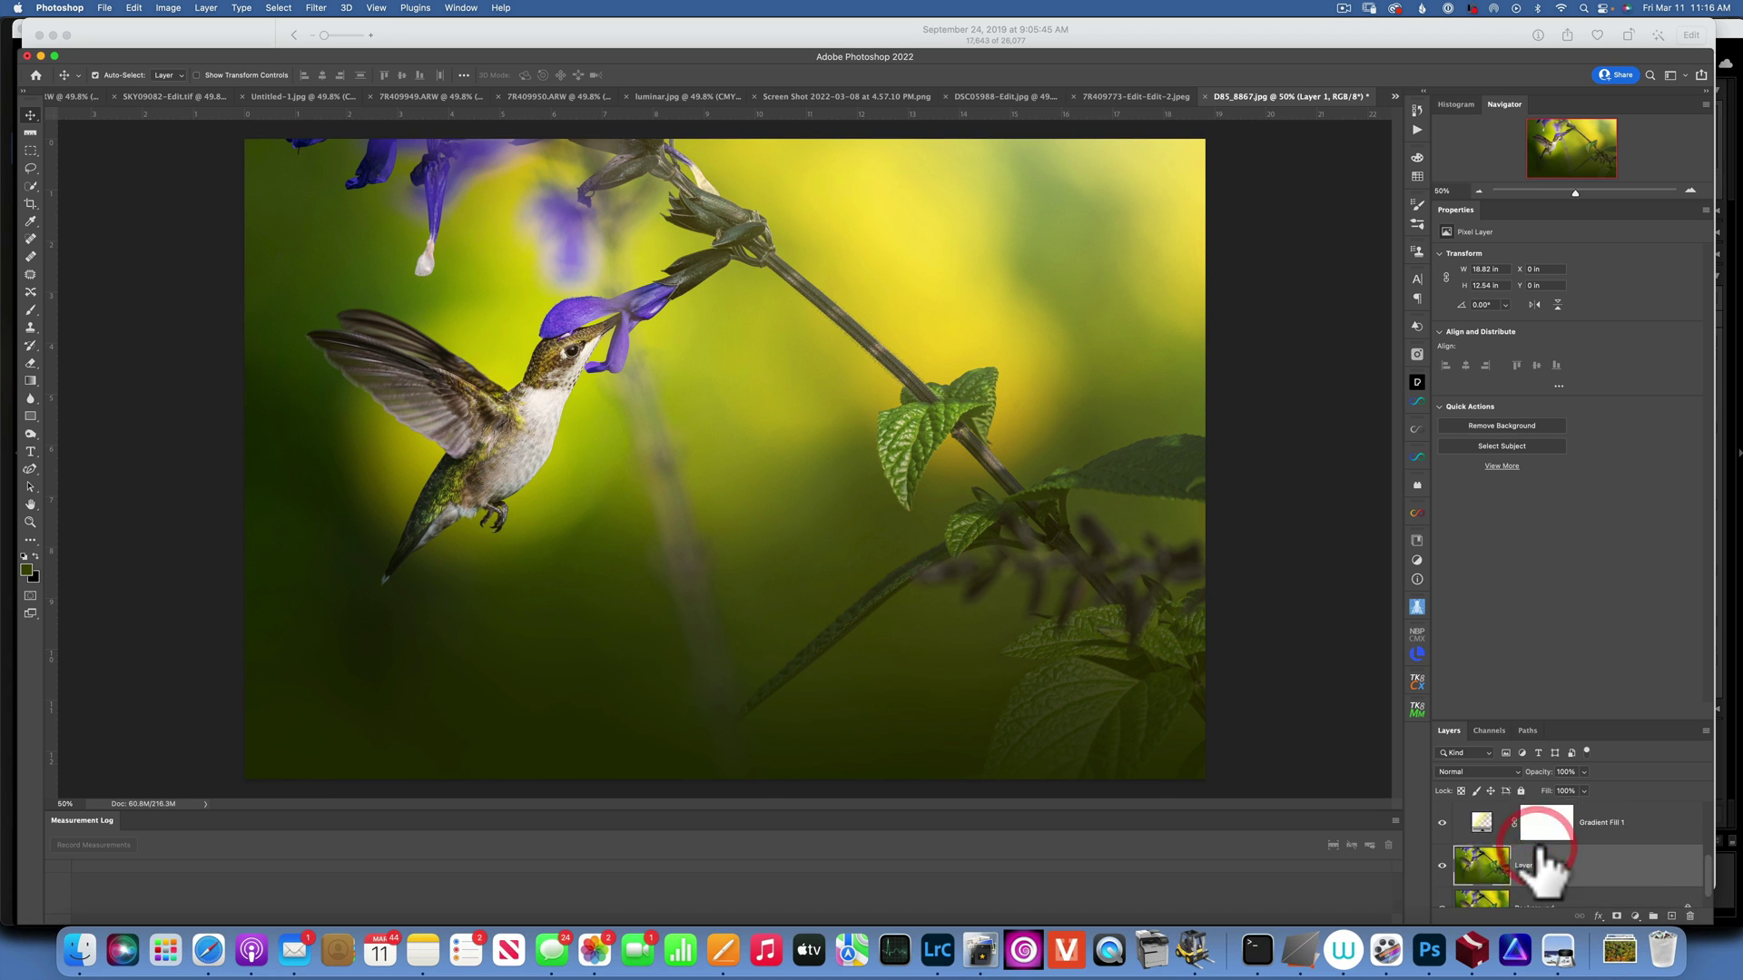
{"action": "left_click", "coordinate": [1615, 826], "text": "shift"}
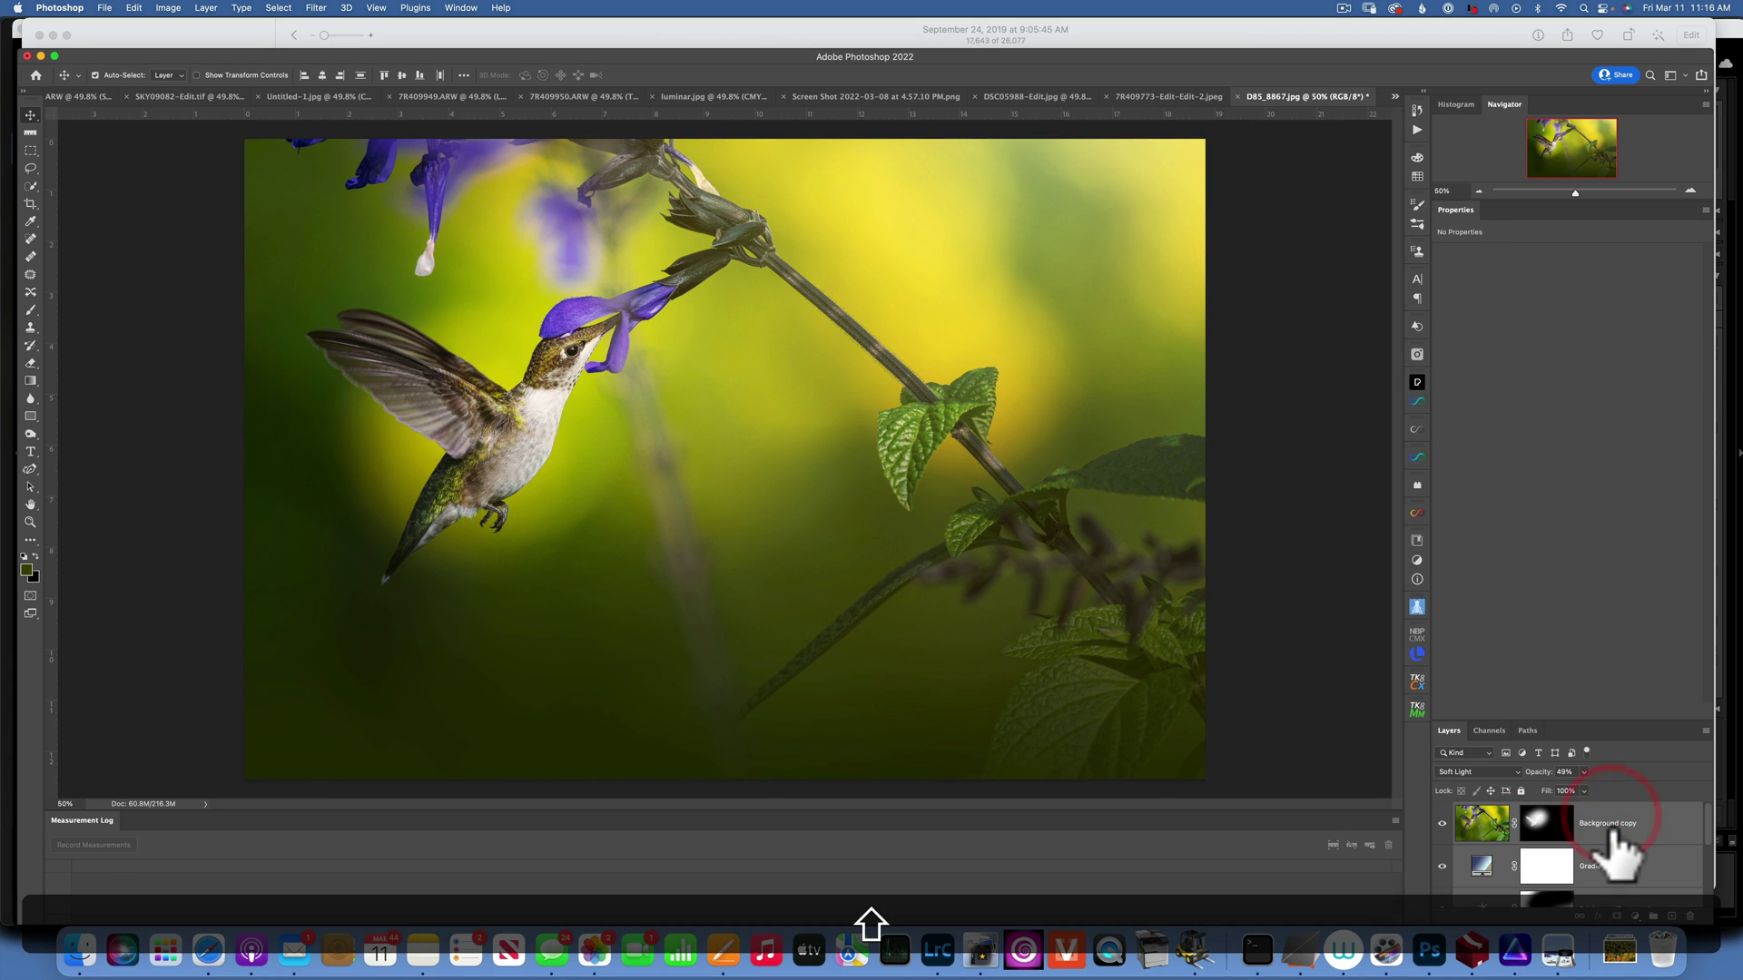
{"action": "key", "text": "BackSpace"}
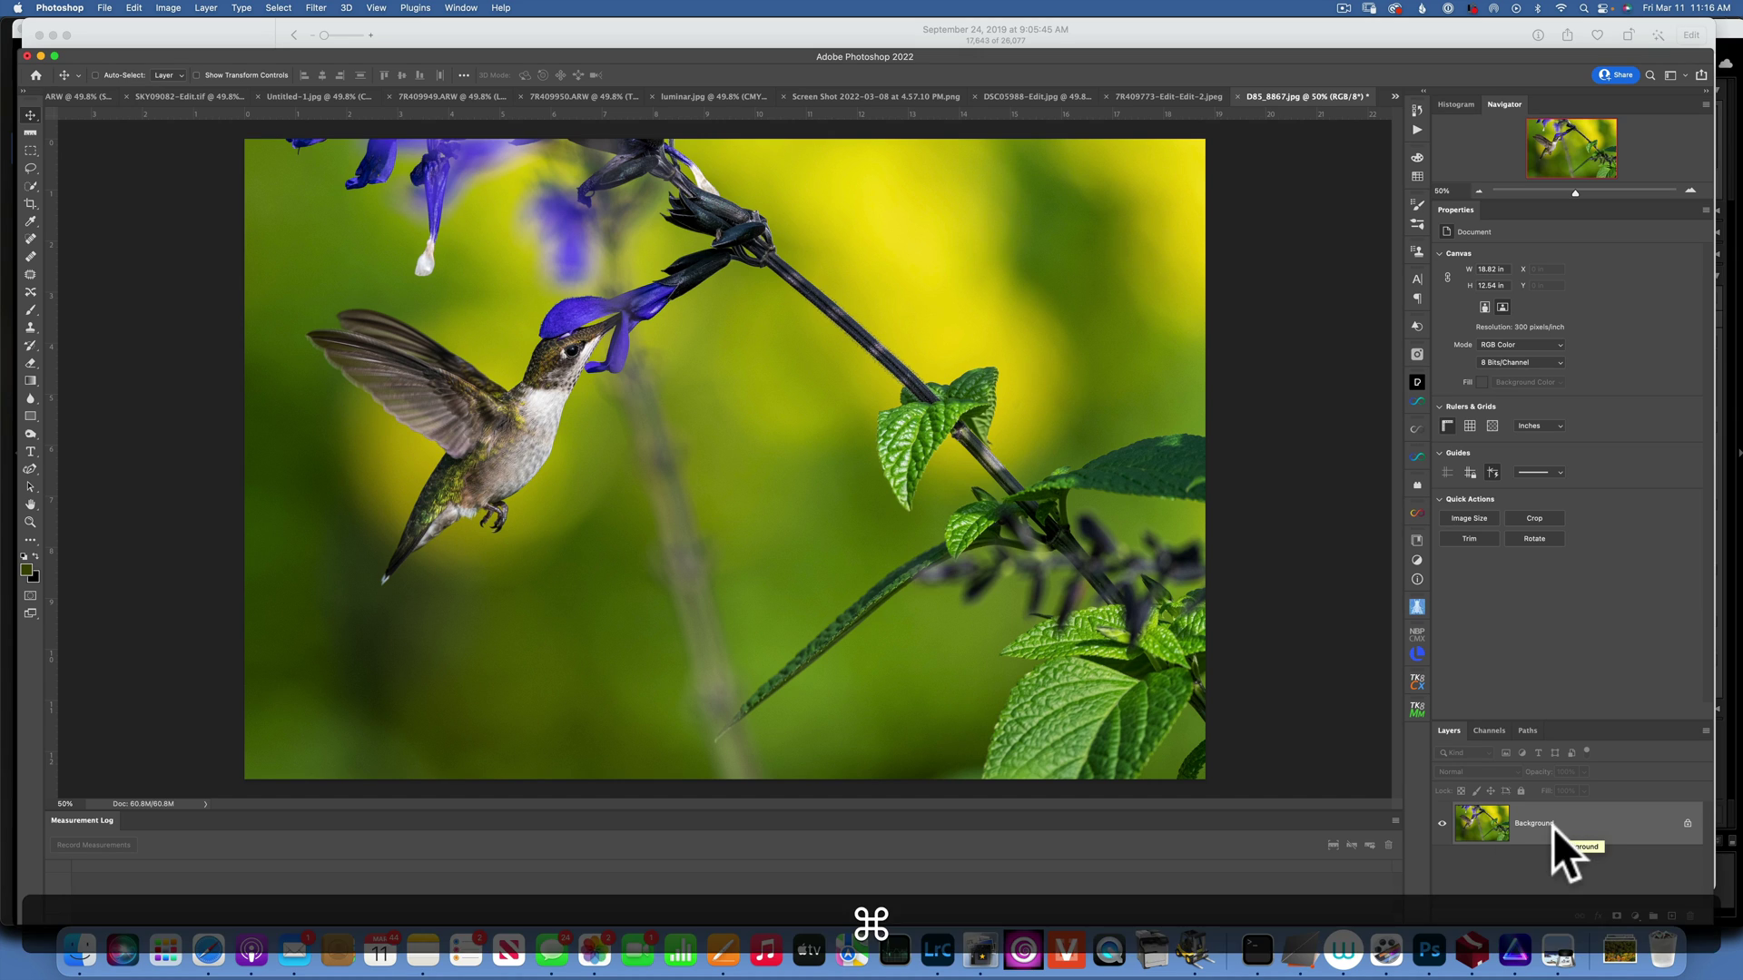
{"action": "key", "text": "super+j"}
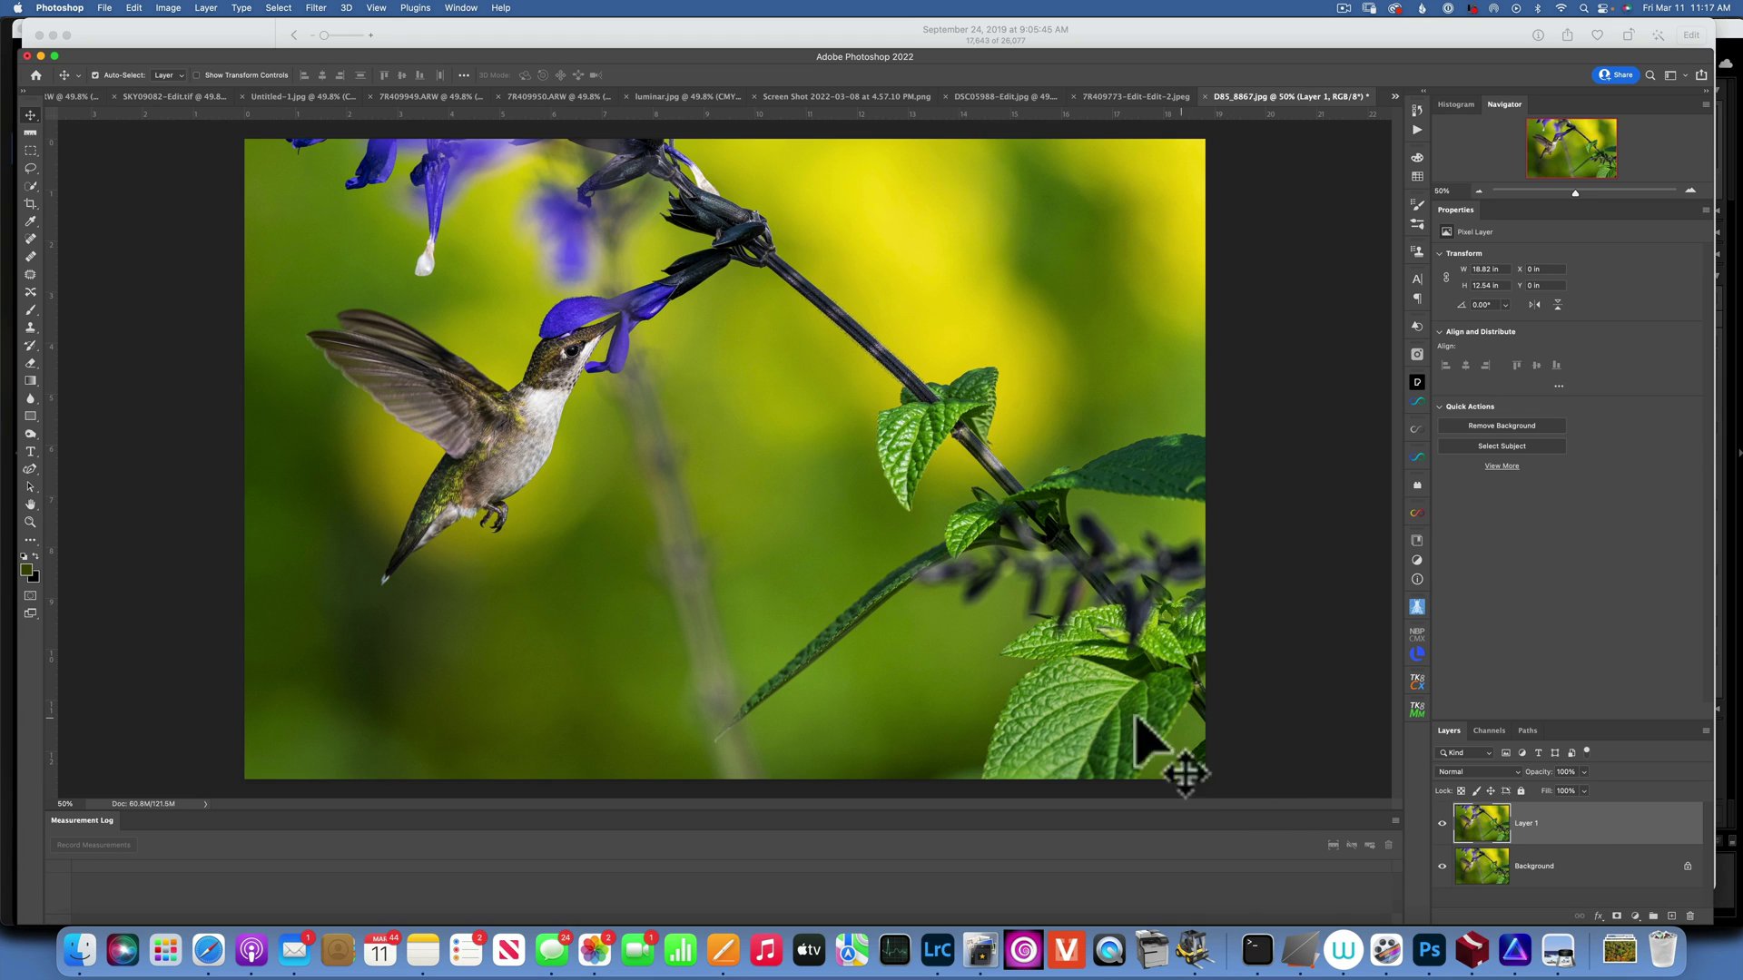
Set the Gradient tool to a linear gradient using the Foreground to Transparent preset
{"action": "left_click", "coordinate": [31, 379]}
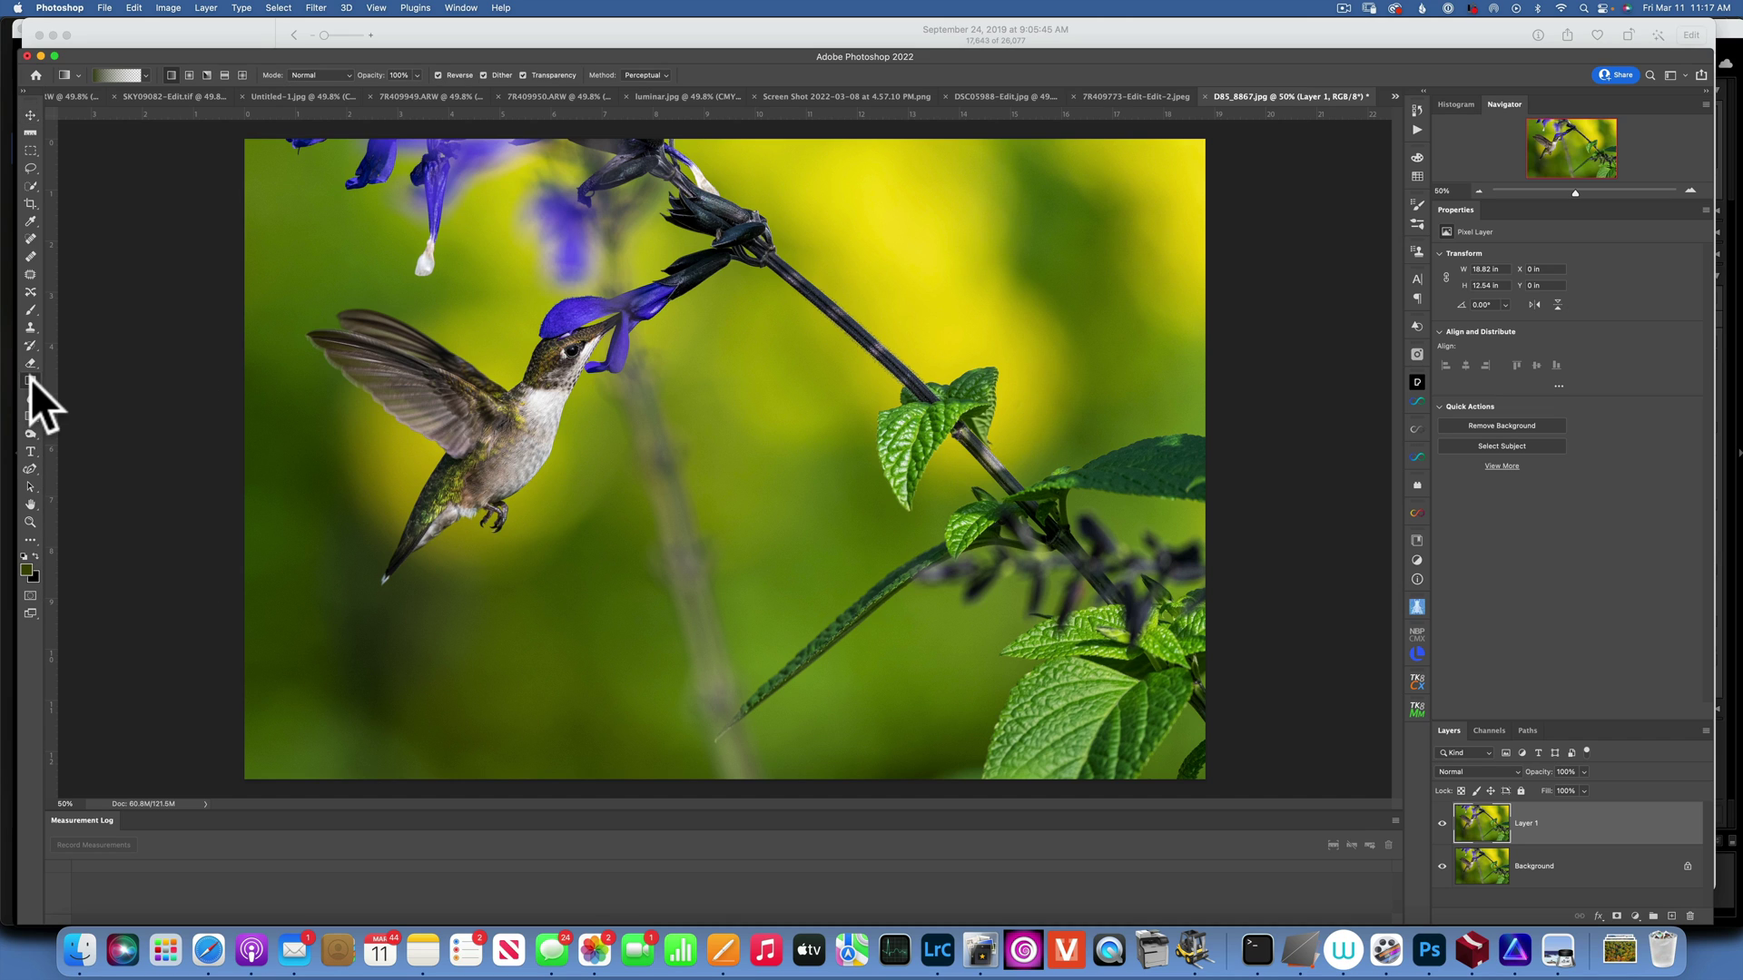
{"action": "left_click", "coordinate": [172, 74]}
{"action": "left_click", "coordinate": [121, 73]}
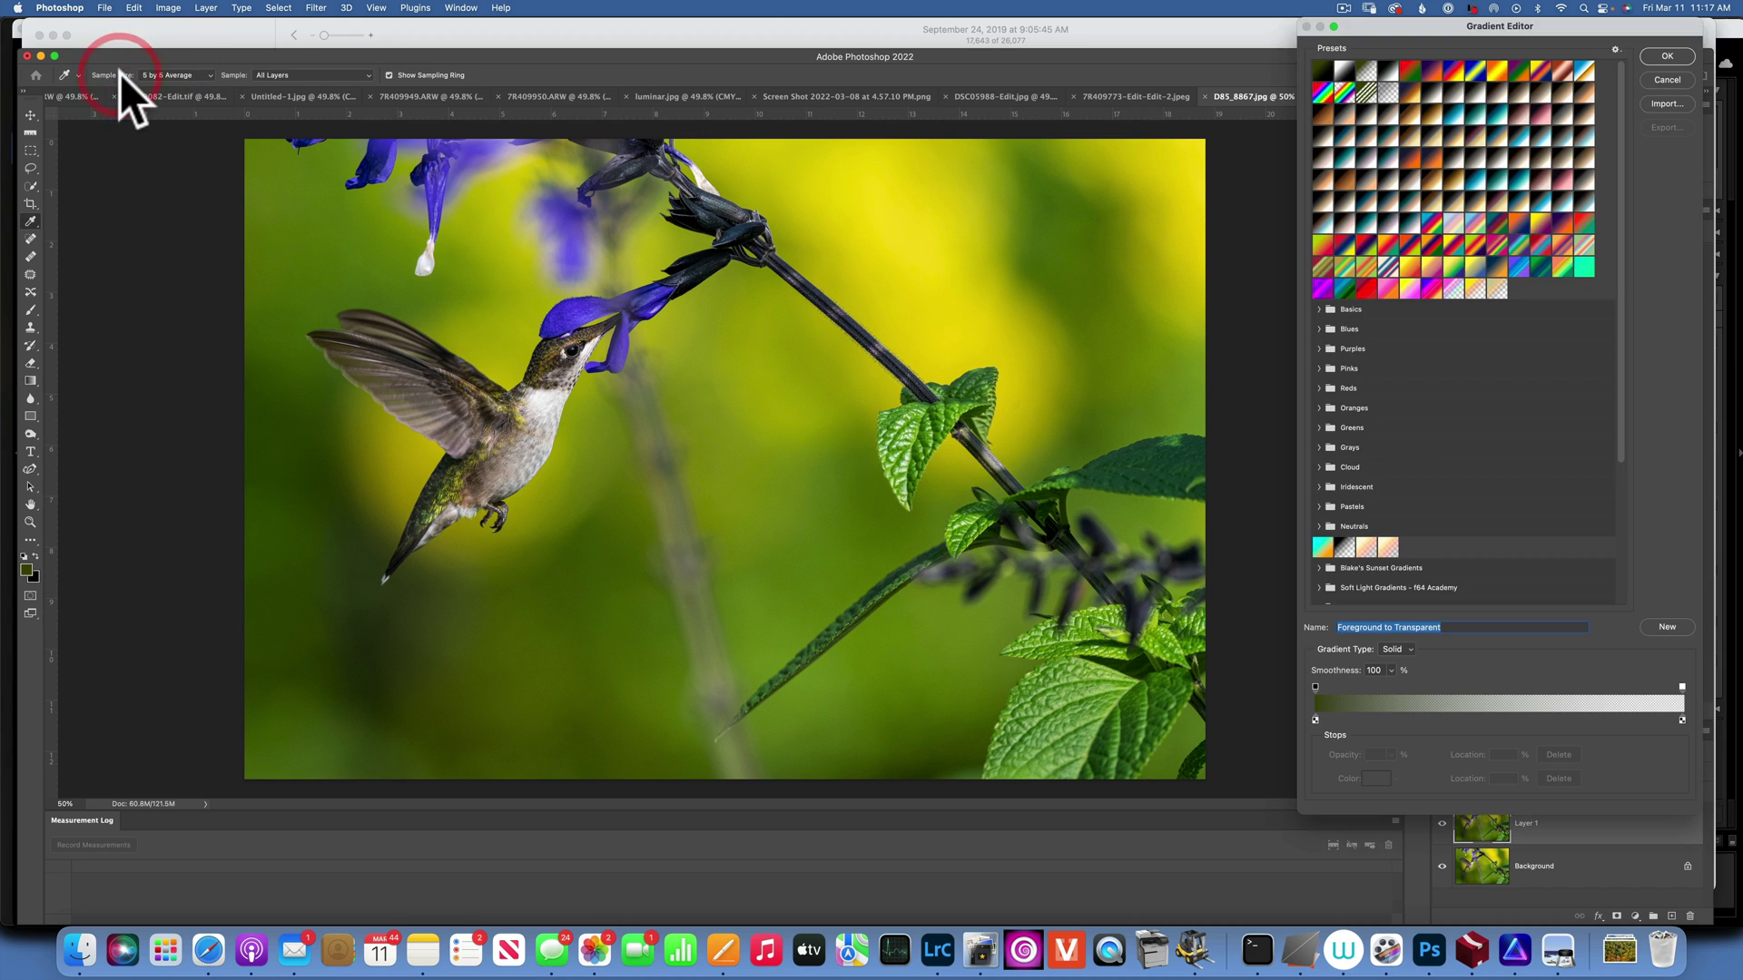
{"action": "left_click", "coordinate": [1367, 70]}
{"action": "left_click", "coordinate": [1667, 57]}
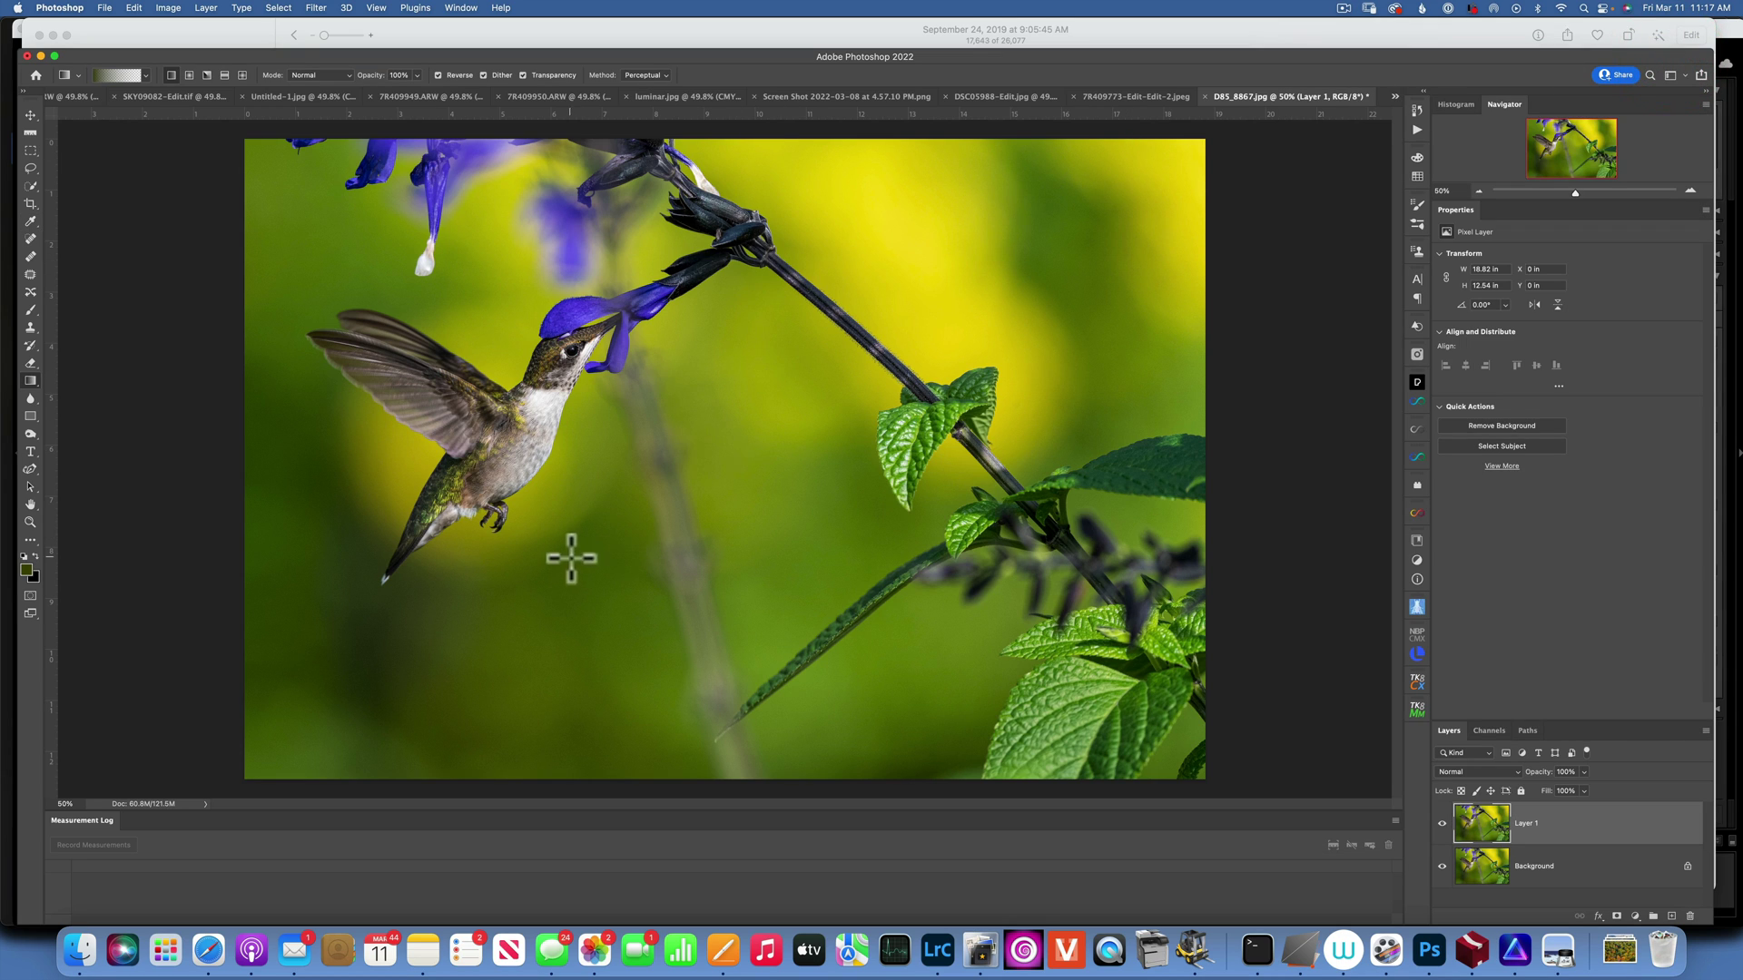
Sample dark green #474c21 near the bird's tail as foreground color and draw a gradient on a new layer from mid-image to the bottom edge
{"action": "left_click", "coordinate": [25, 570]}
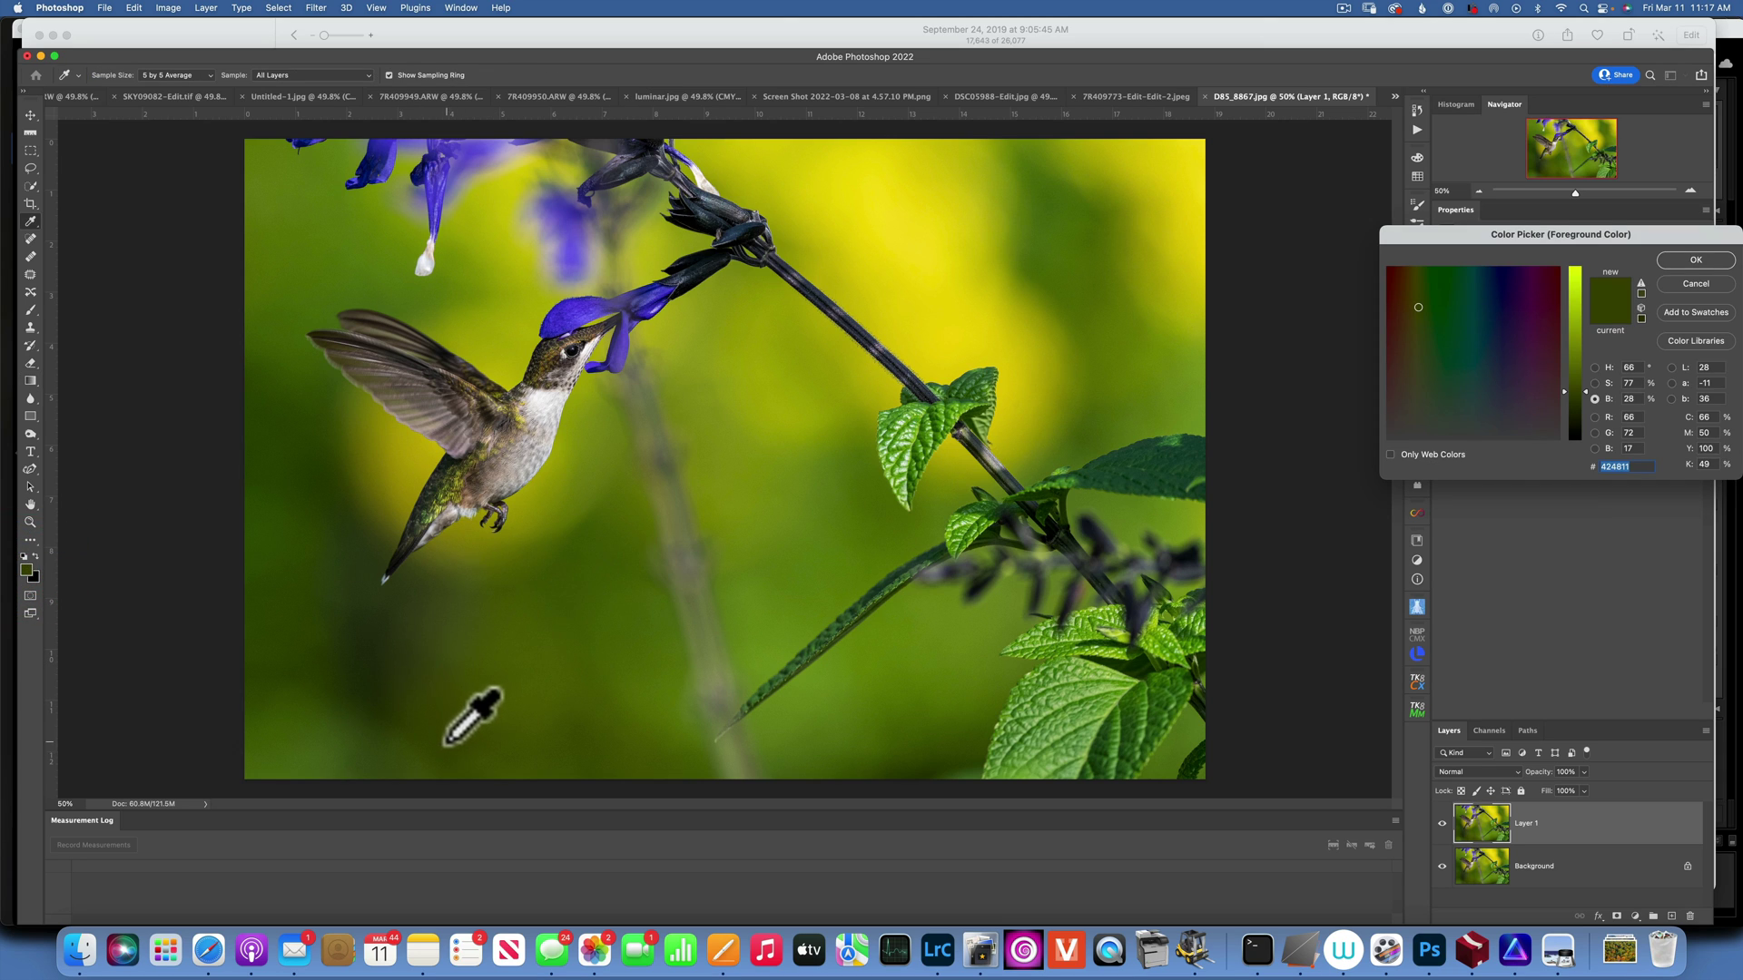
{"action": "left_click", "coordinate": [432, 583]}
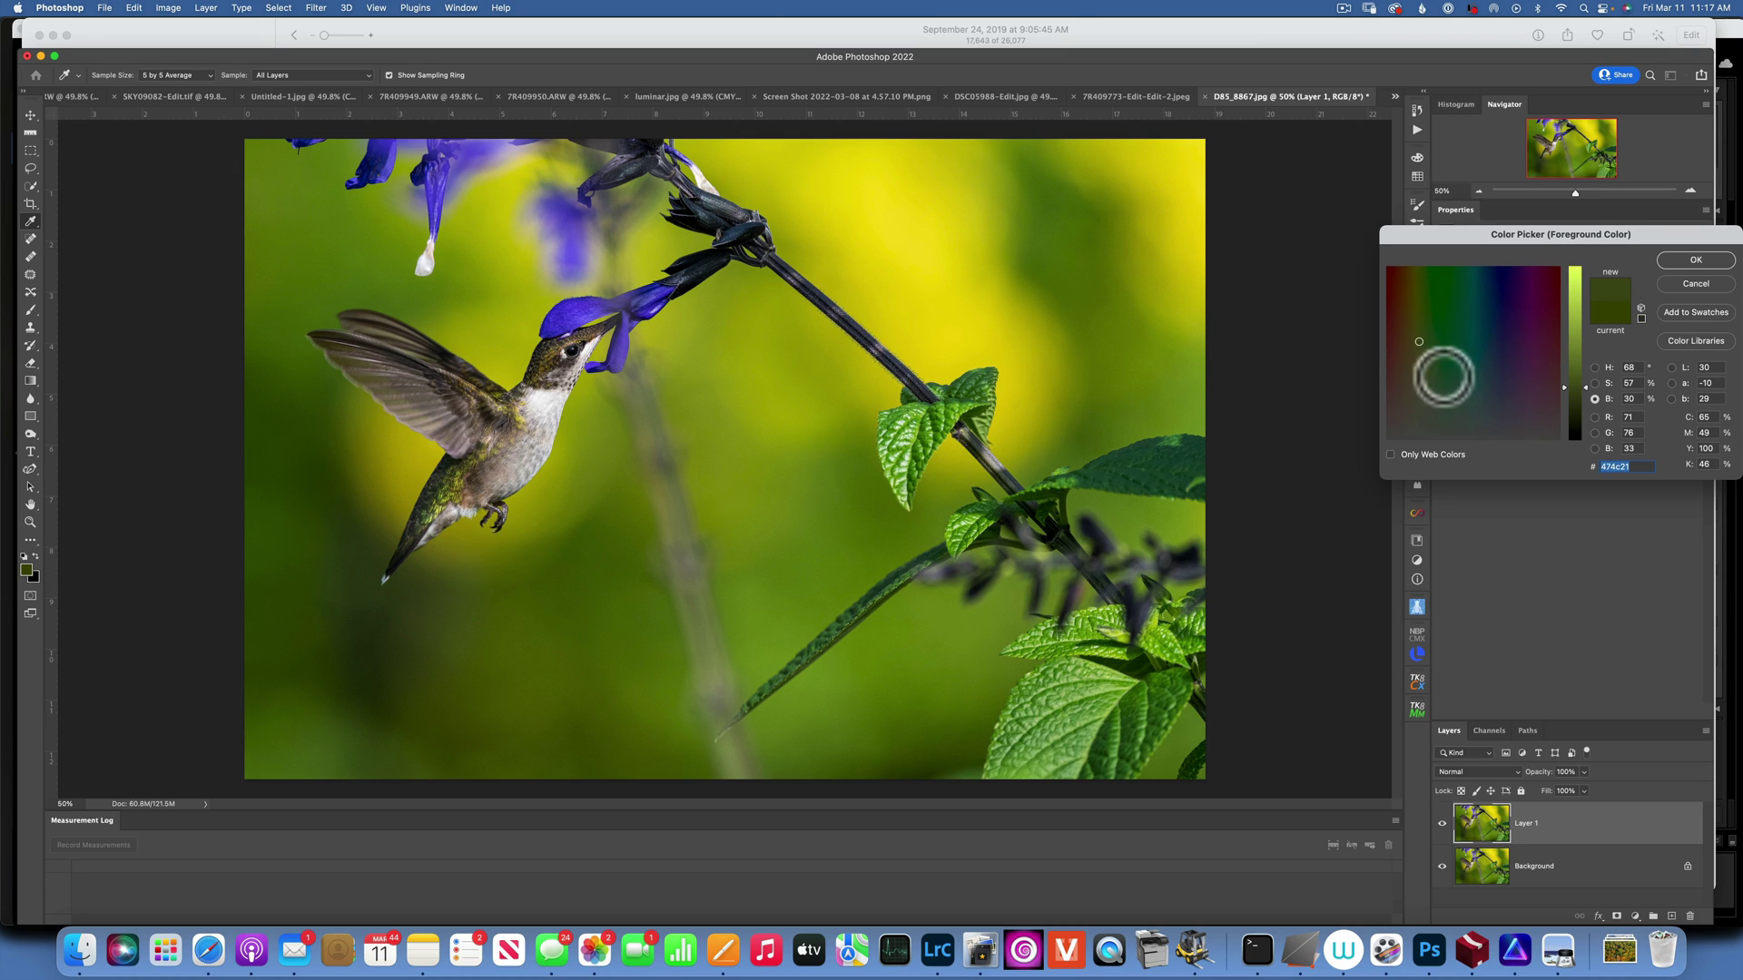
{"action": "left_click", "coordinate": [1697, 258]}
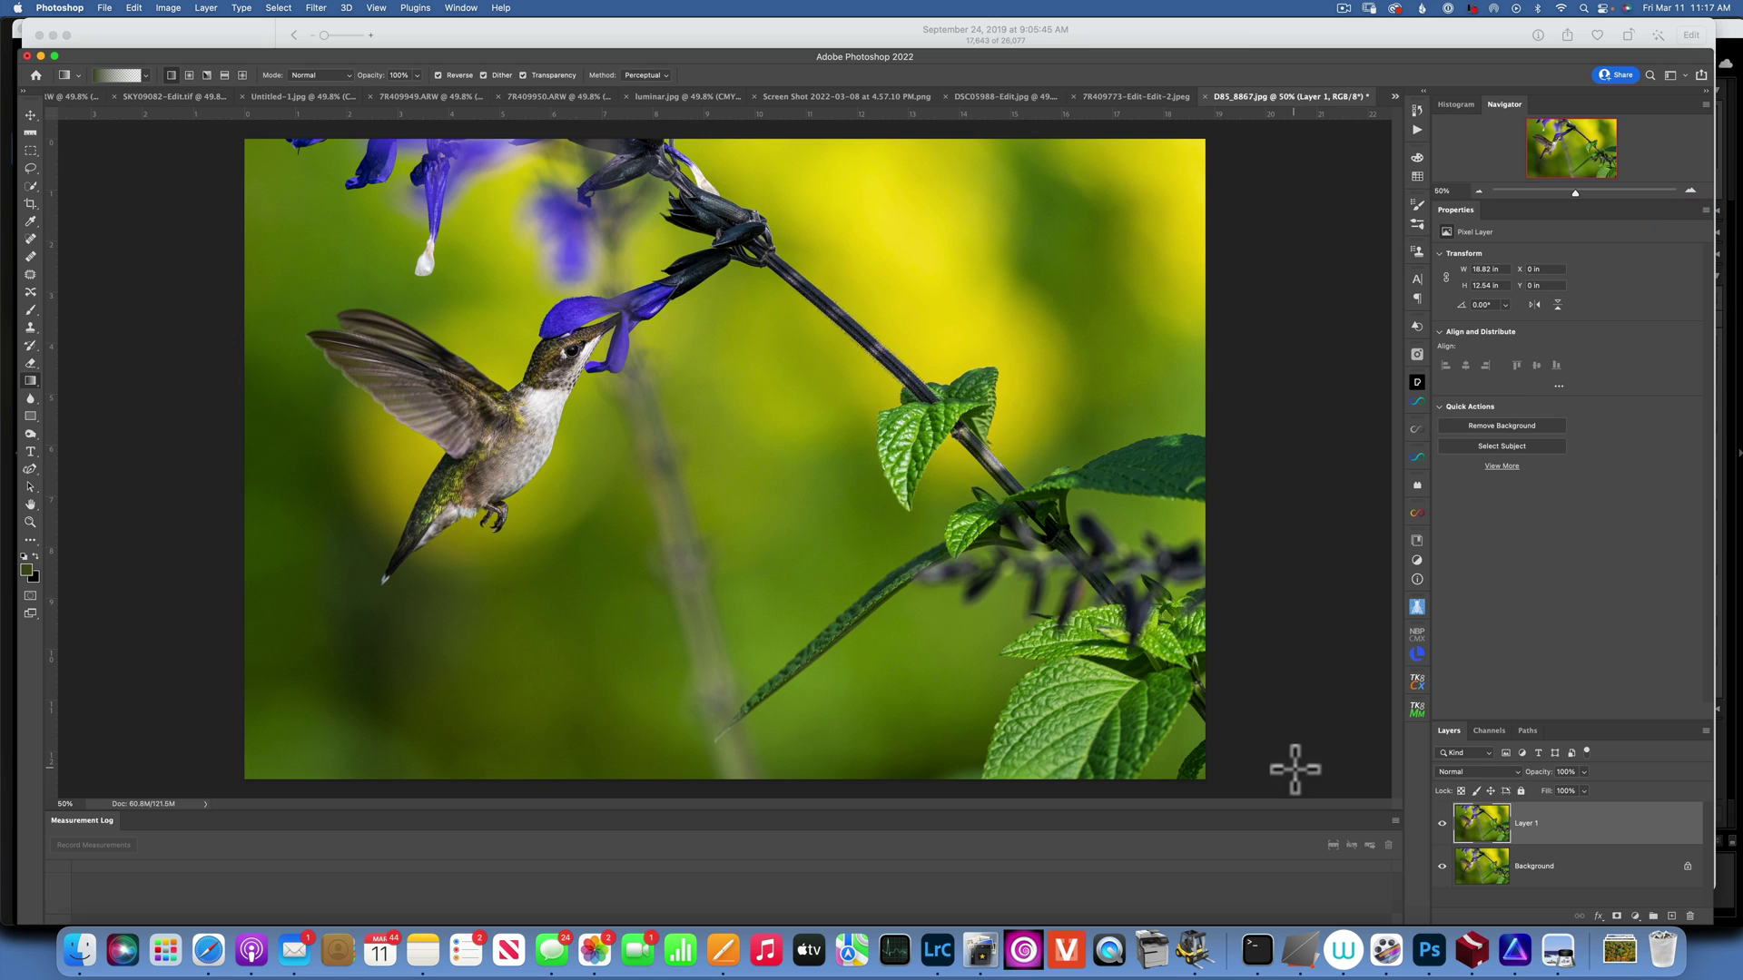
{"action": "left_click", "coordinate": [1671, 916]}
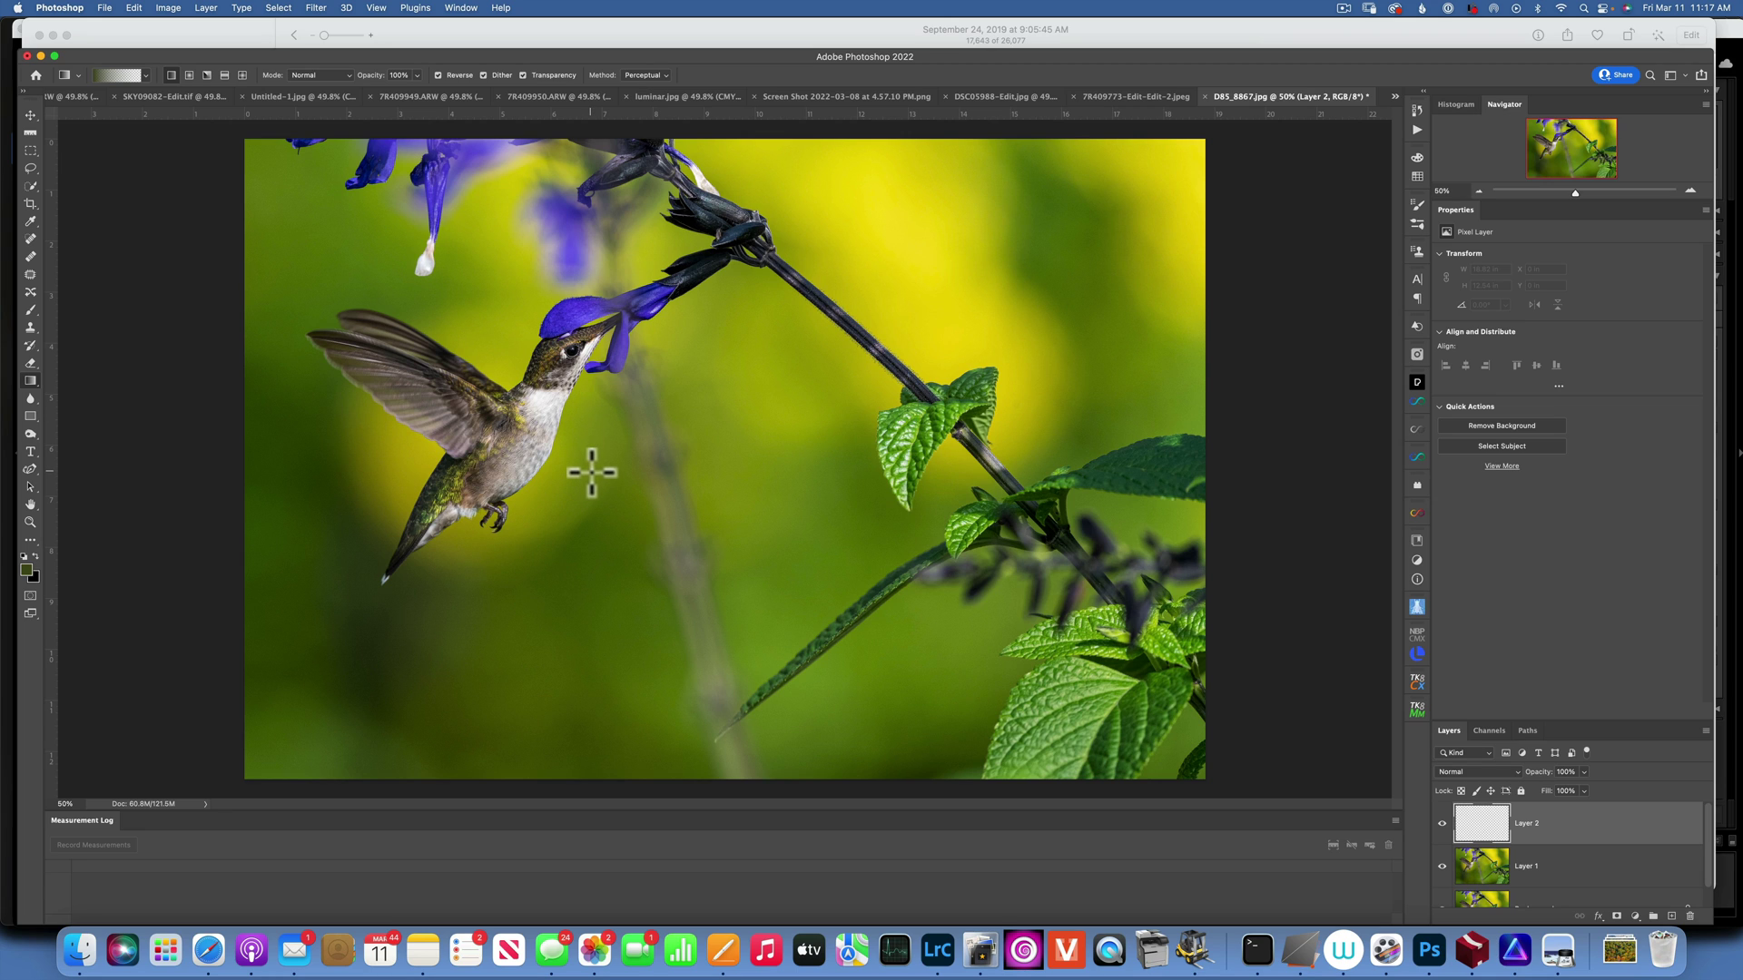
{"action": "left_click_drag", "start_coordinate": [592, 472], "coordinate": [588, 798]}
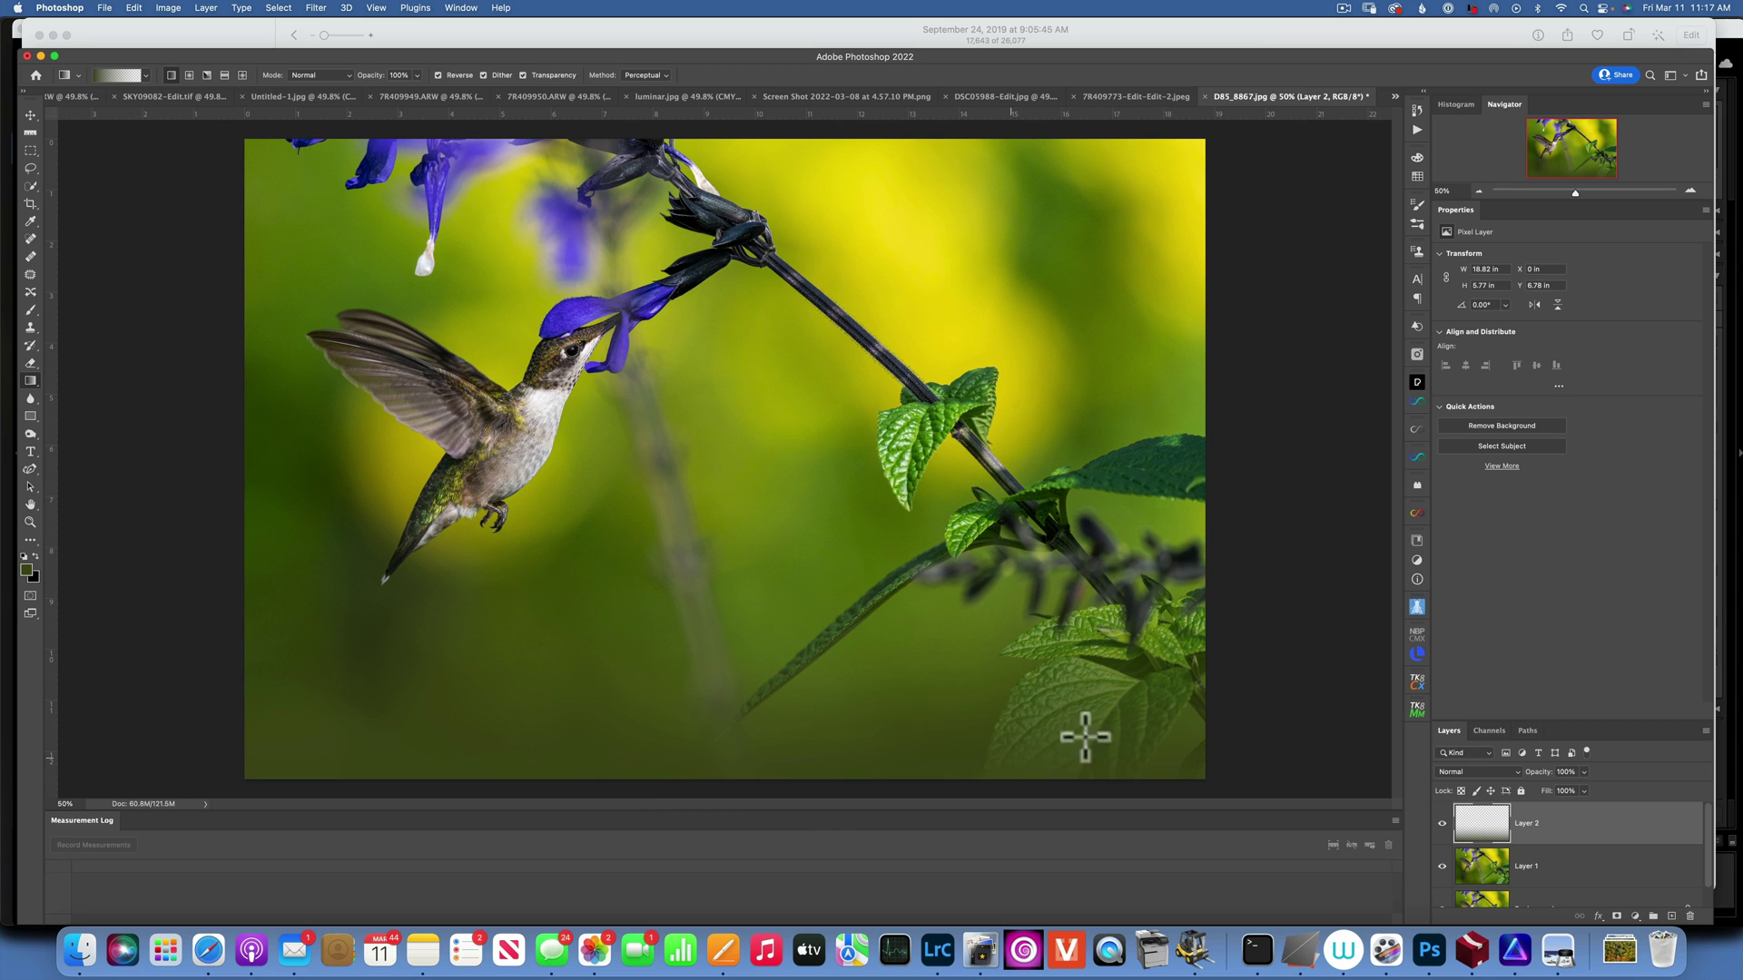
Compare the photo with and without the green gradient layer and check its opacity control
{"action": "left_click", "coordinate": [1442, 823]}
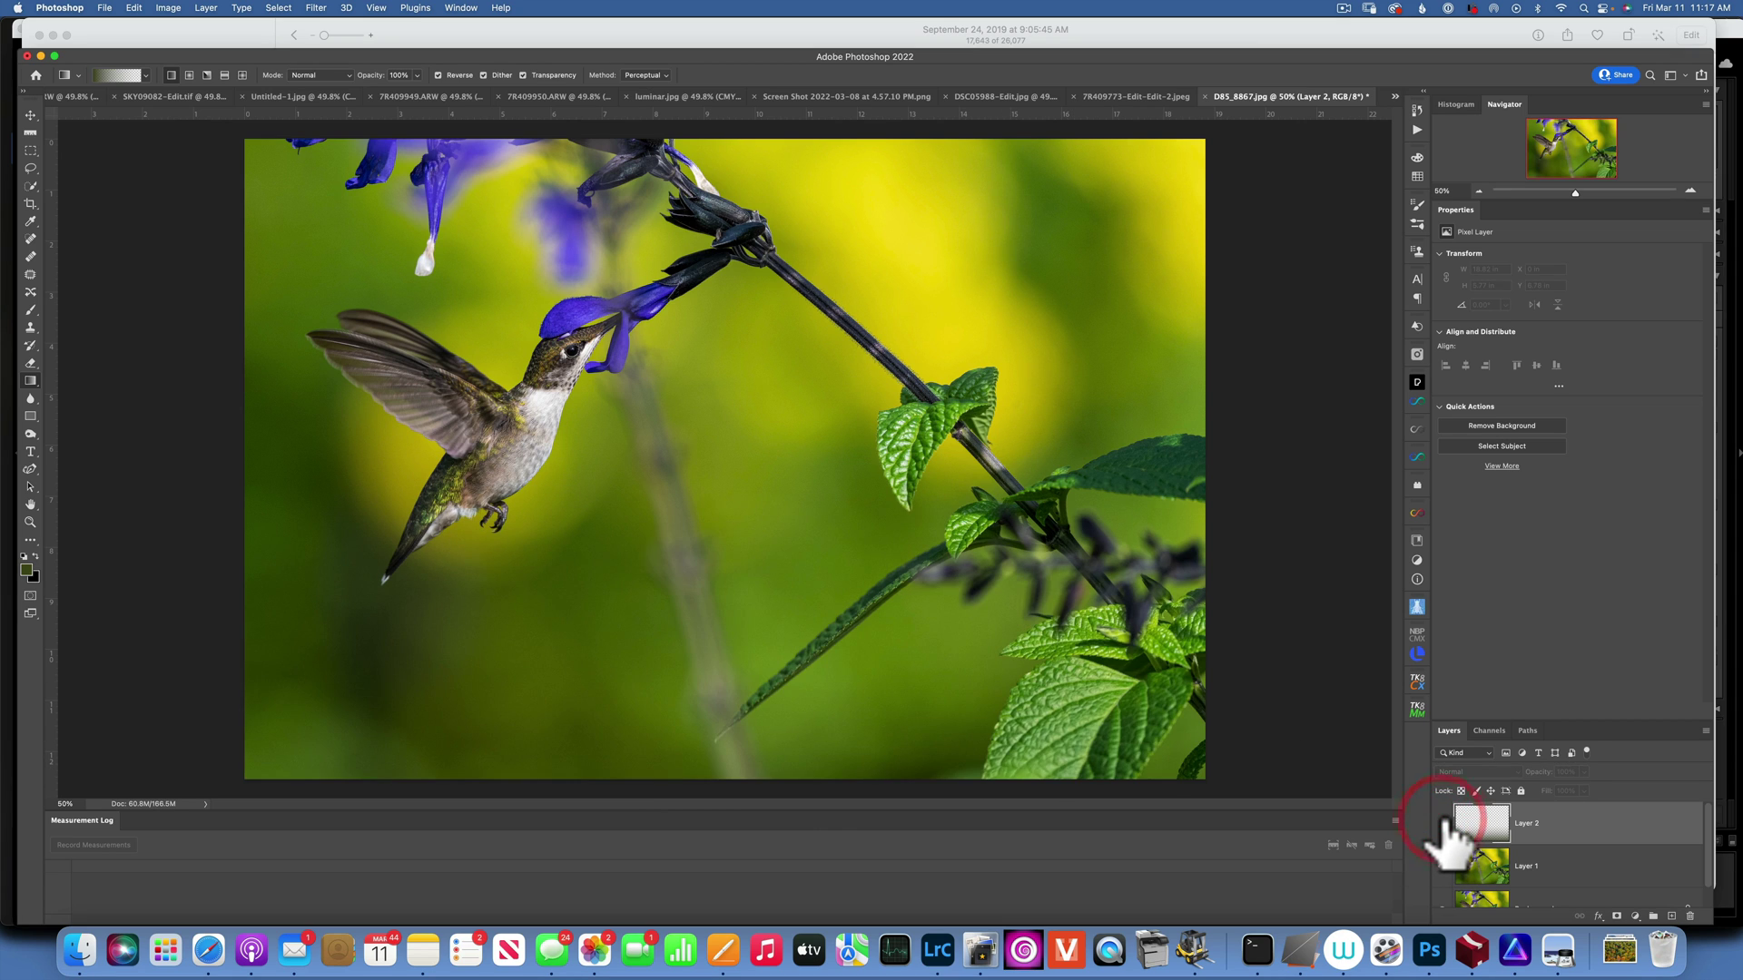
{"action": "left_click", "coordinate": [1443, 823]}
{"action": "left_click", "coordinate": [1442, 823]}
{"action": "left_click", "coordinate": [1442, 823]}
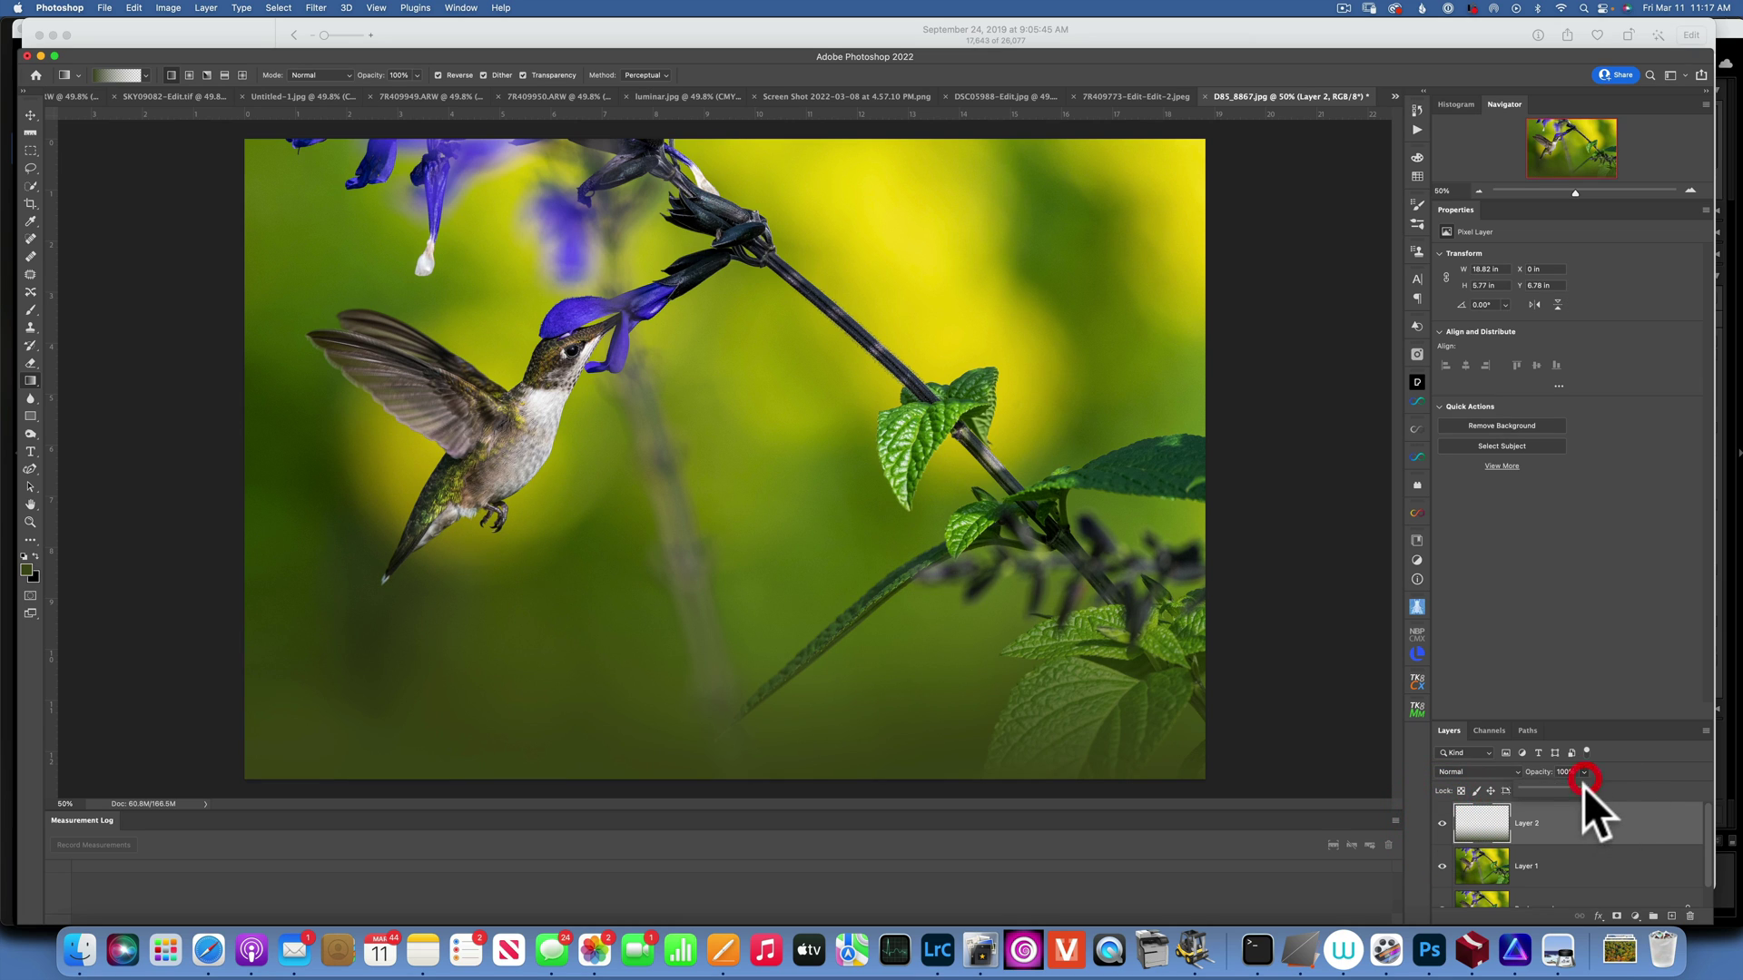
{"action": "mouse_move", "coordinate": [1583, 786]}
{"action": "left_mouse_down"}
{"action": "mouse_move", "coordinate": [1543, 786]}
{"action": "mouse_move", "coordinate": [1566, 784]}
{"action": "left_mouse_up"}
Add a Gradient fill layer above the green gradient layer and set its style to Radial
{"action": "left_click", "coordinate": [1636, 913]}
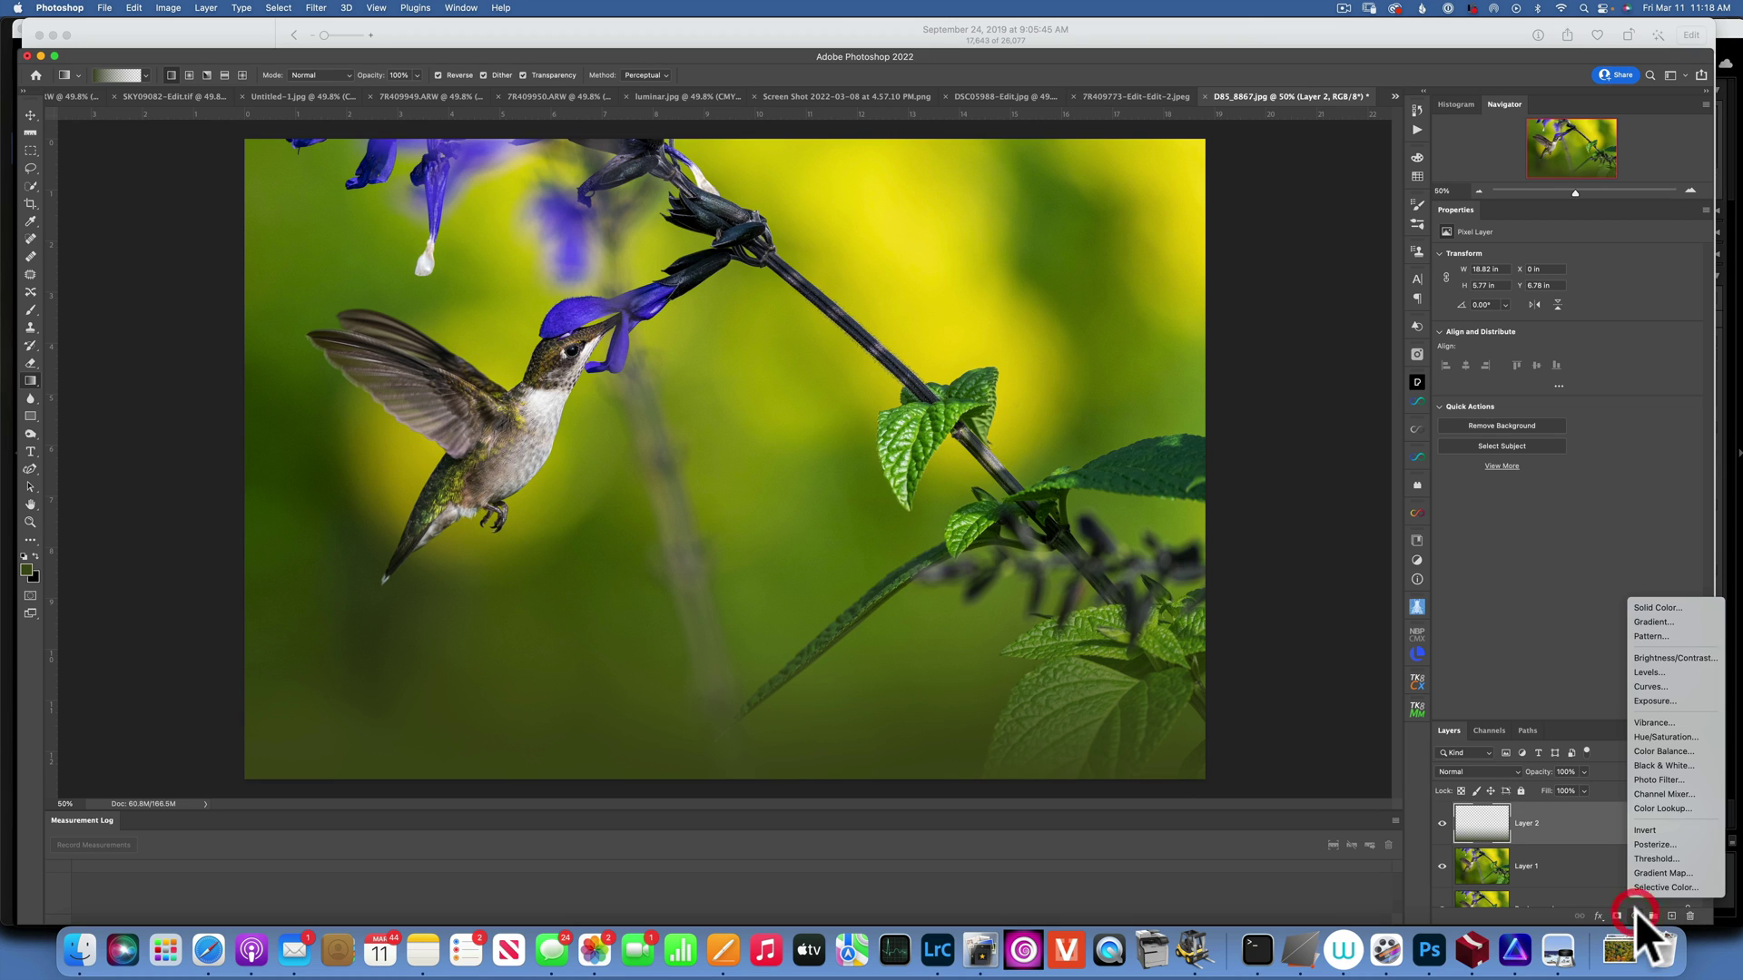
{"action": "left_click", "coordinate": [1652, 622]}
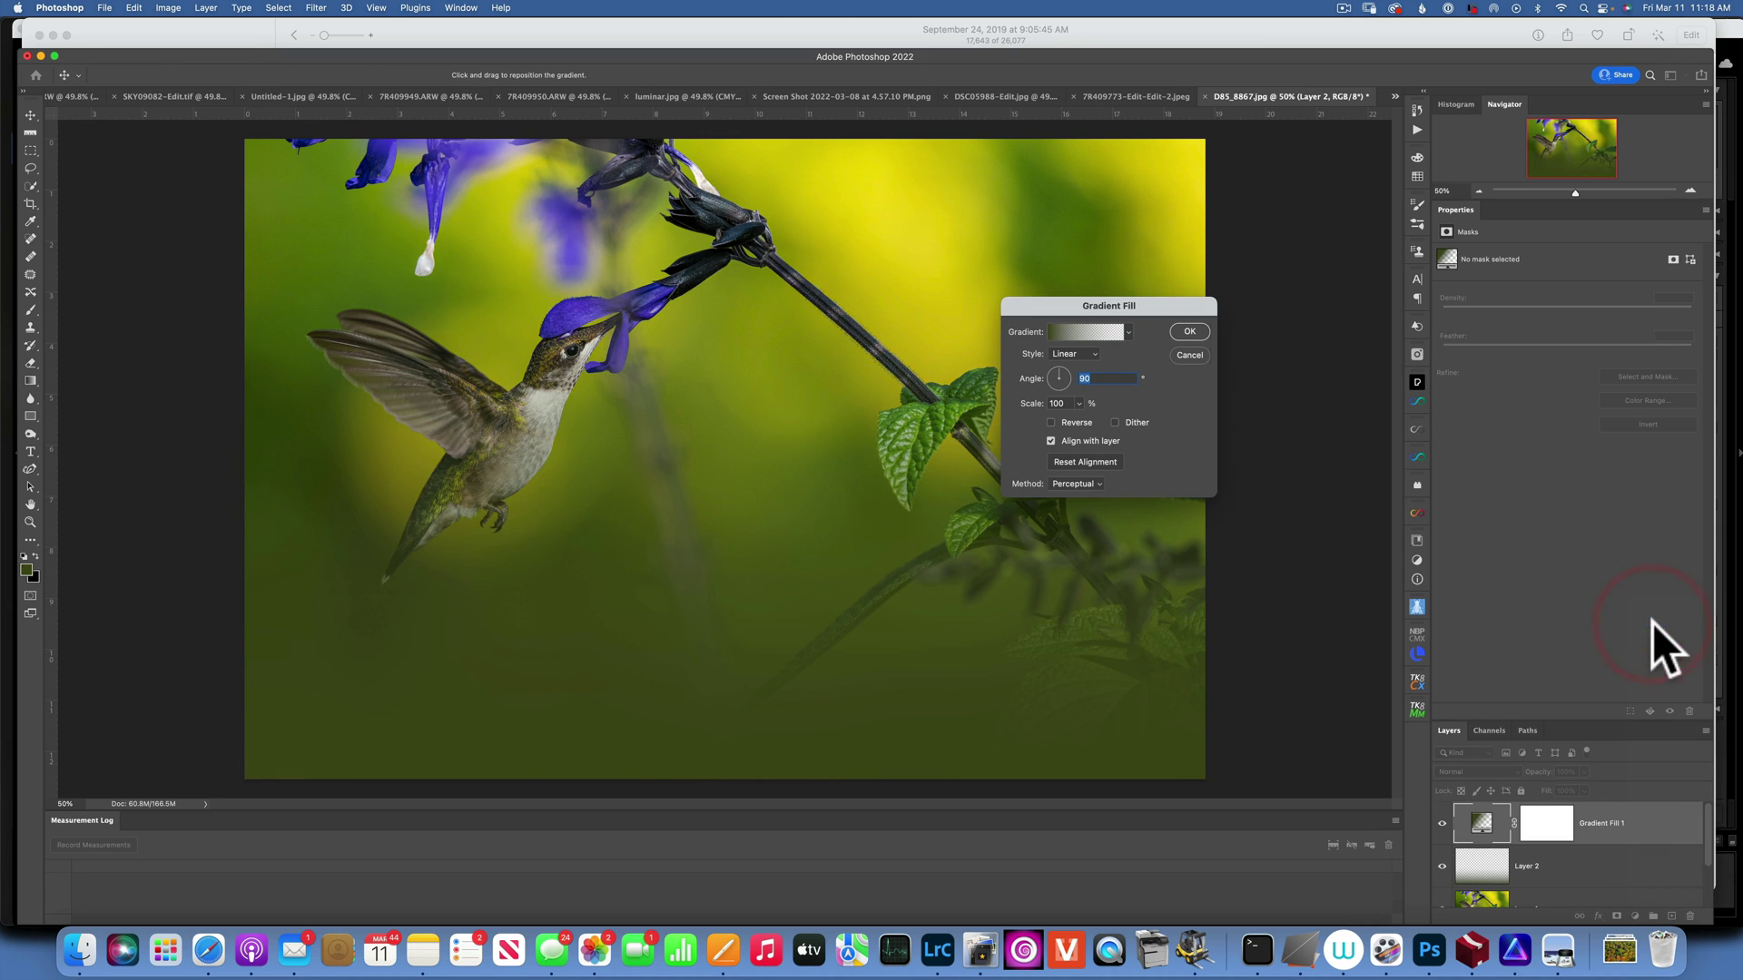
{"action": "left_click", "coordinate": [1071, 352]}
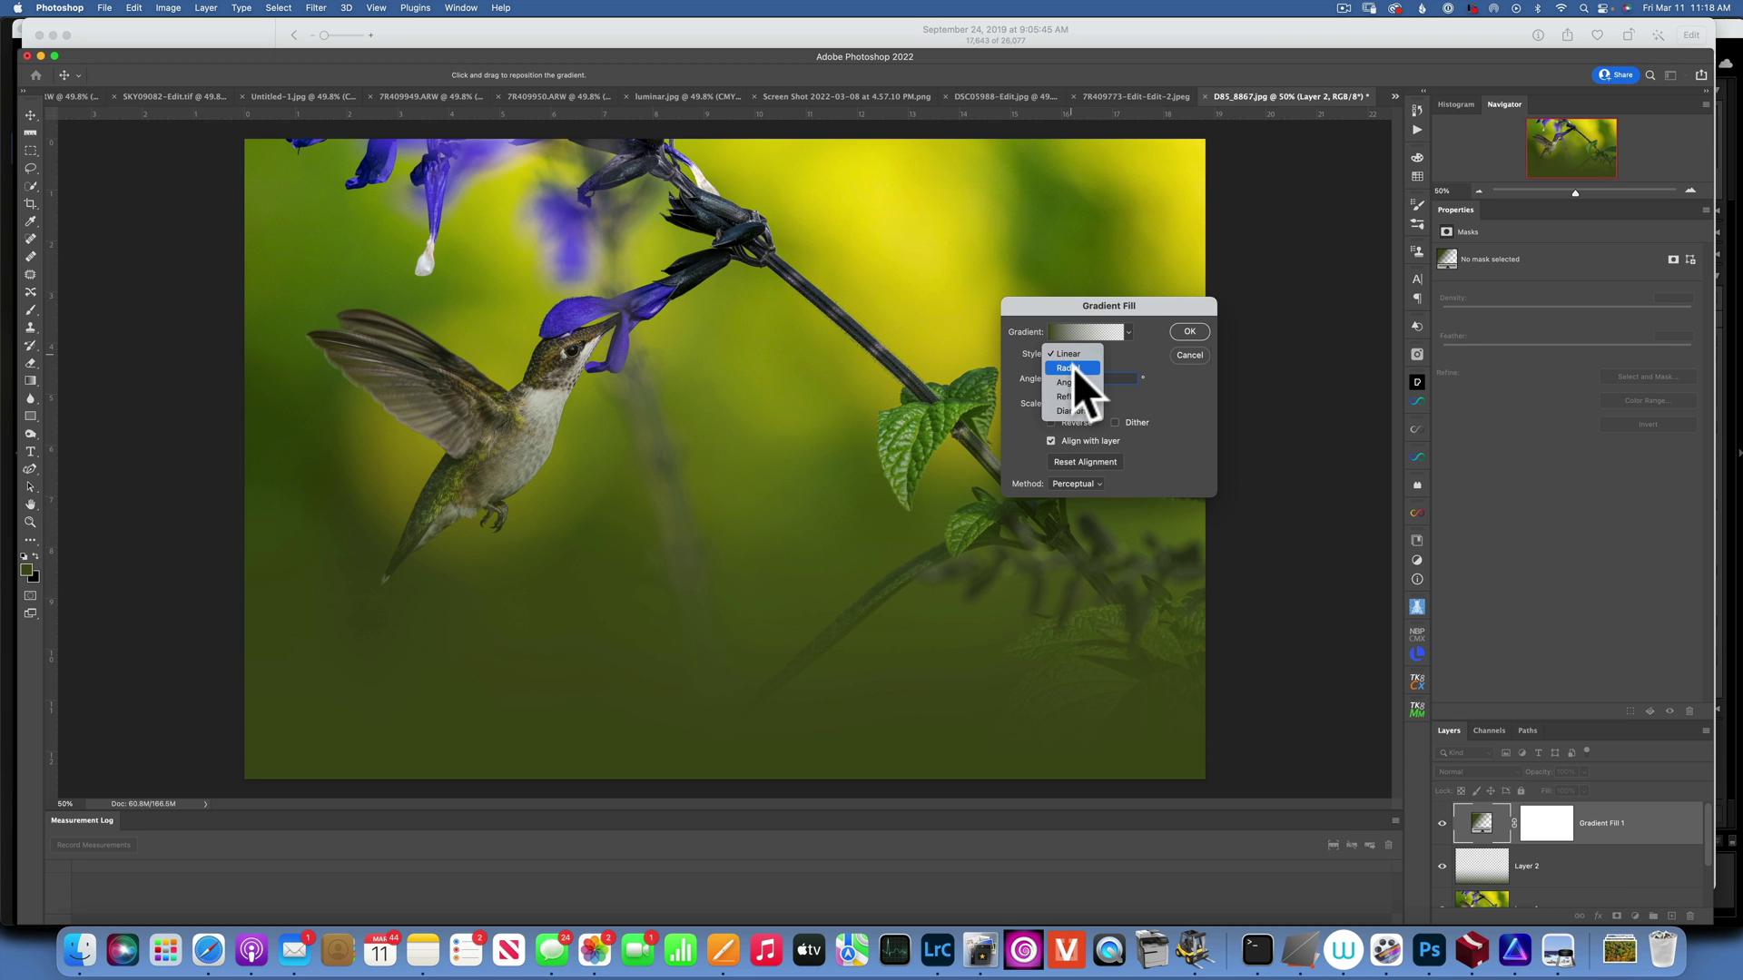
{"action": "left_click", "coordinate": [1073, 367]}
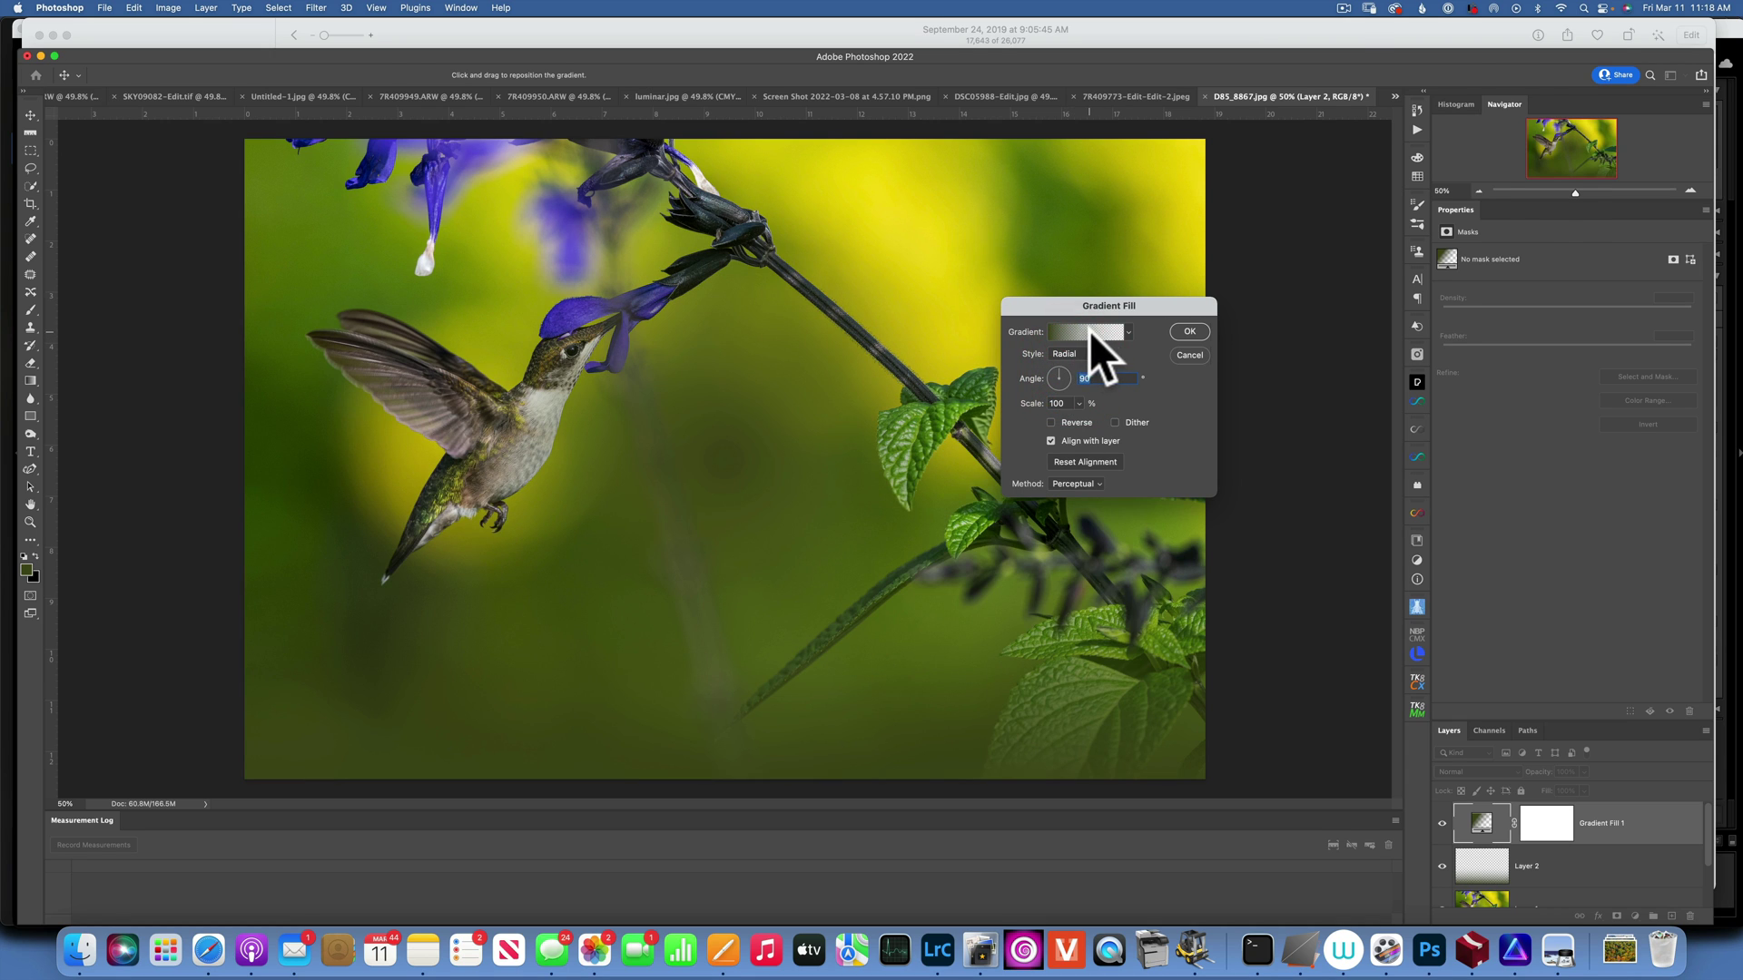
Change the starting color stop of the radial gradient fill to white
{"action": "left_click", "coordinate": [1090, 331]}
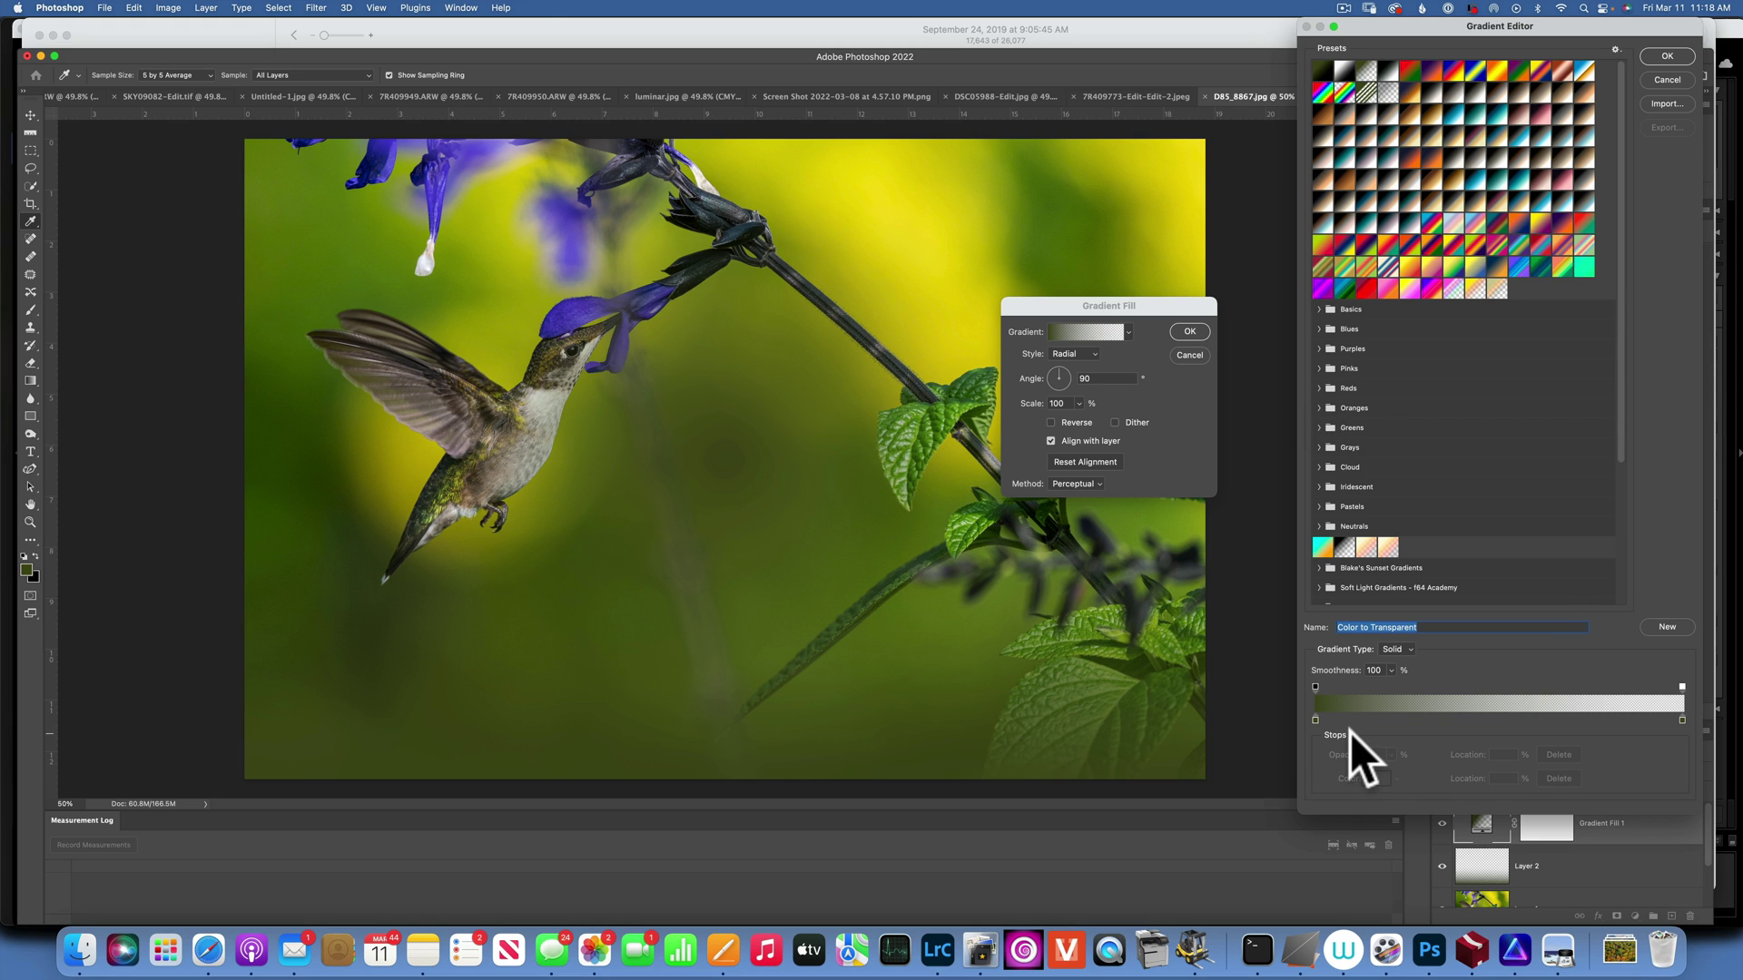
{"action": "left_click", "coordinate": [1315, 718]}
{"action": "left_click", "coordinate": [1316, 720]}
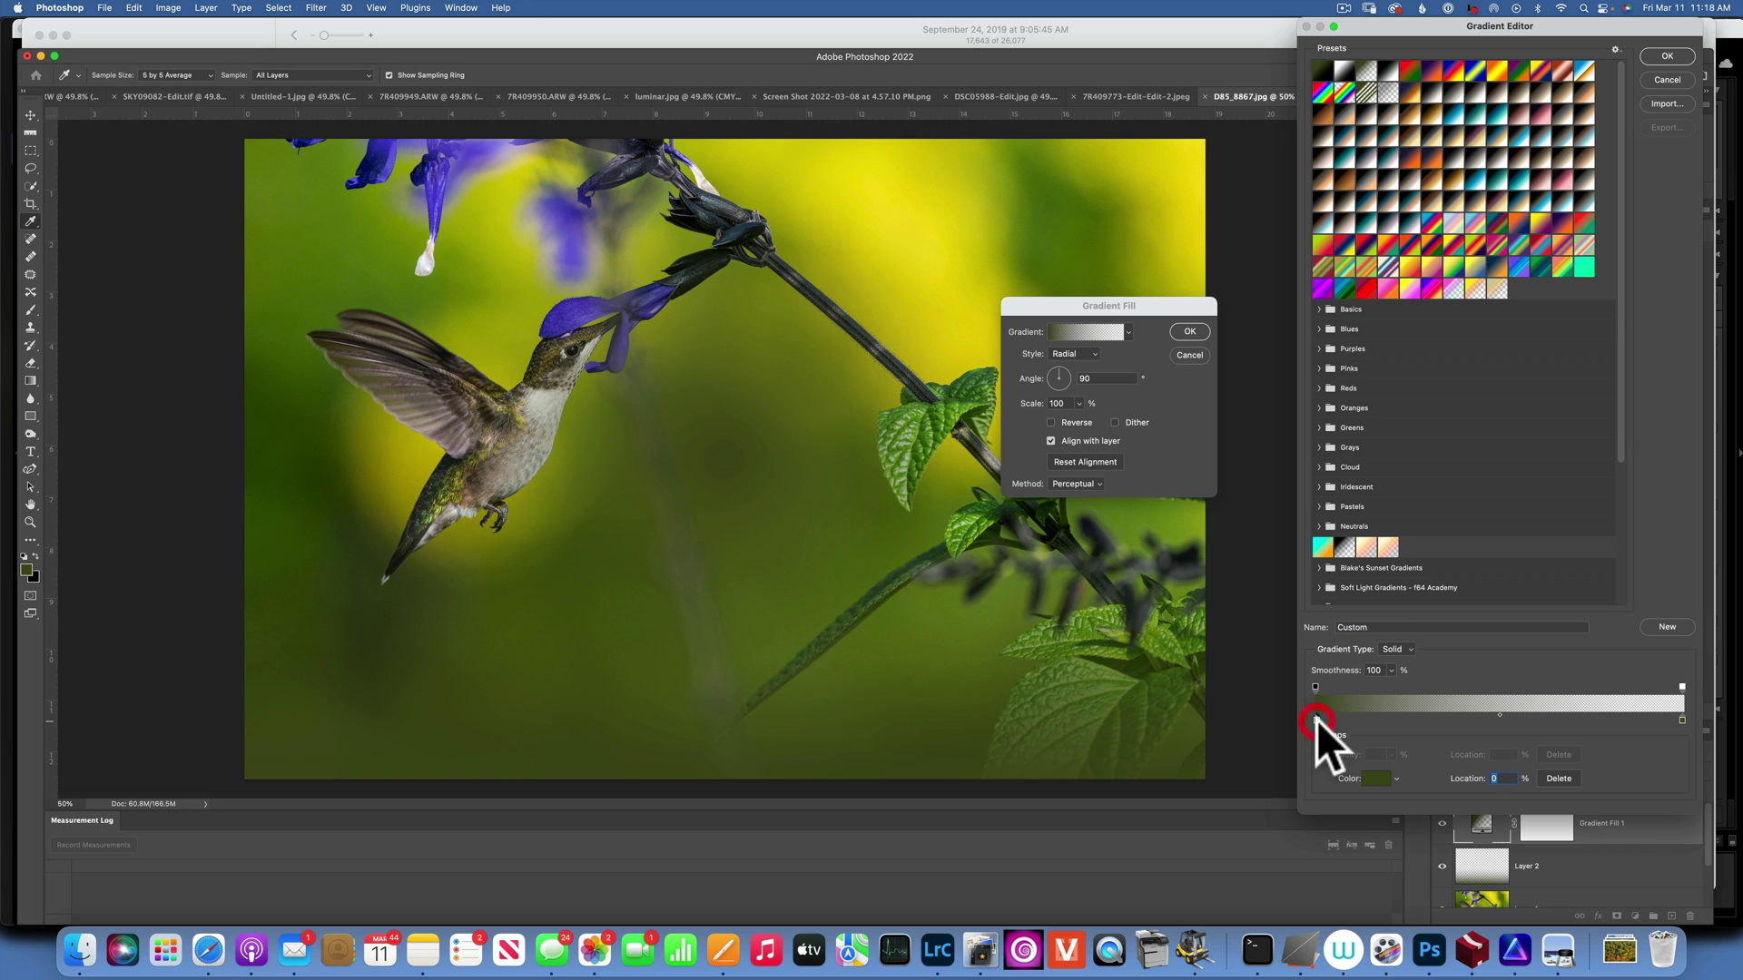
{"action": "left_click", "coordinate": [1380, 778]}
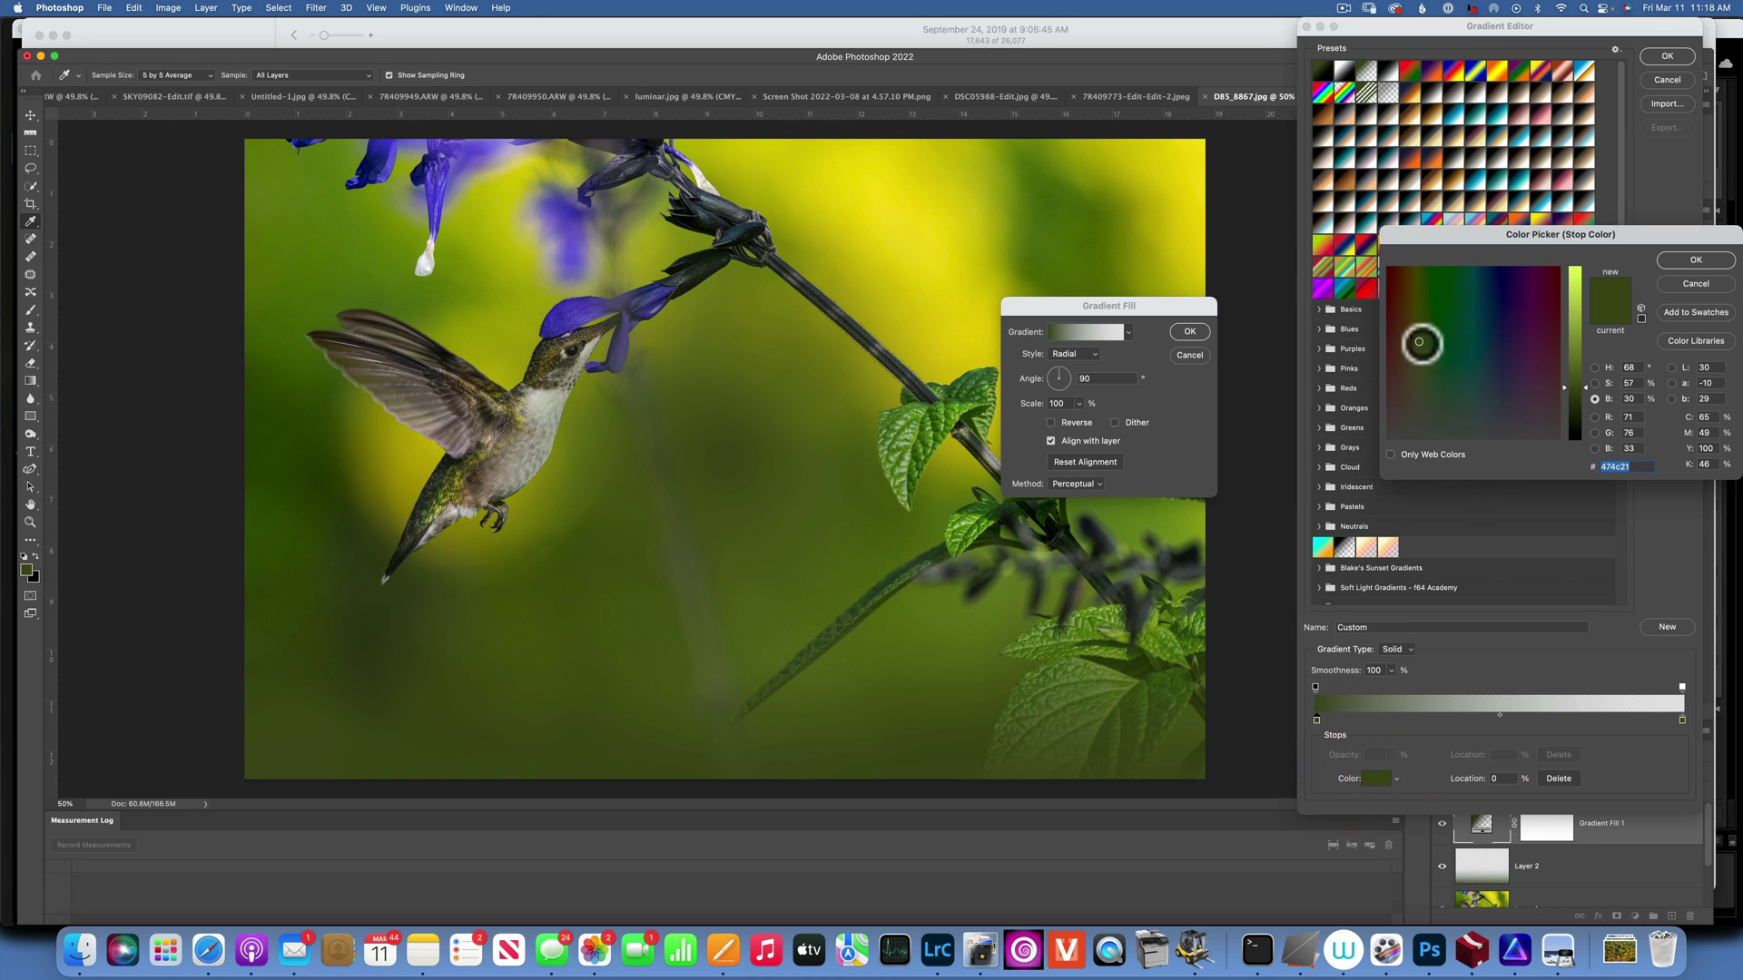
{"action": "left_click", "coordinate": [1420, 342]}
{"action": "left_click_drag", "start_coordinate": [1587, 386], "coordinate": [1536, 272]}
{"action": "left_click_drag", "start_coordinate": [1420, 342], "coordinate": [1382, 456]}
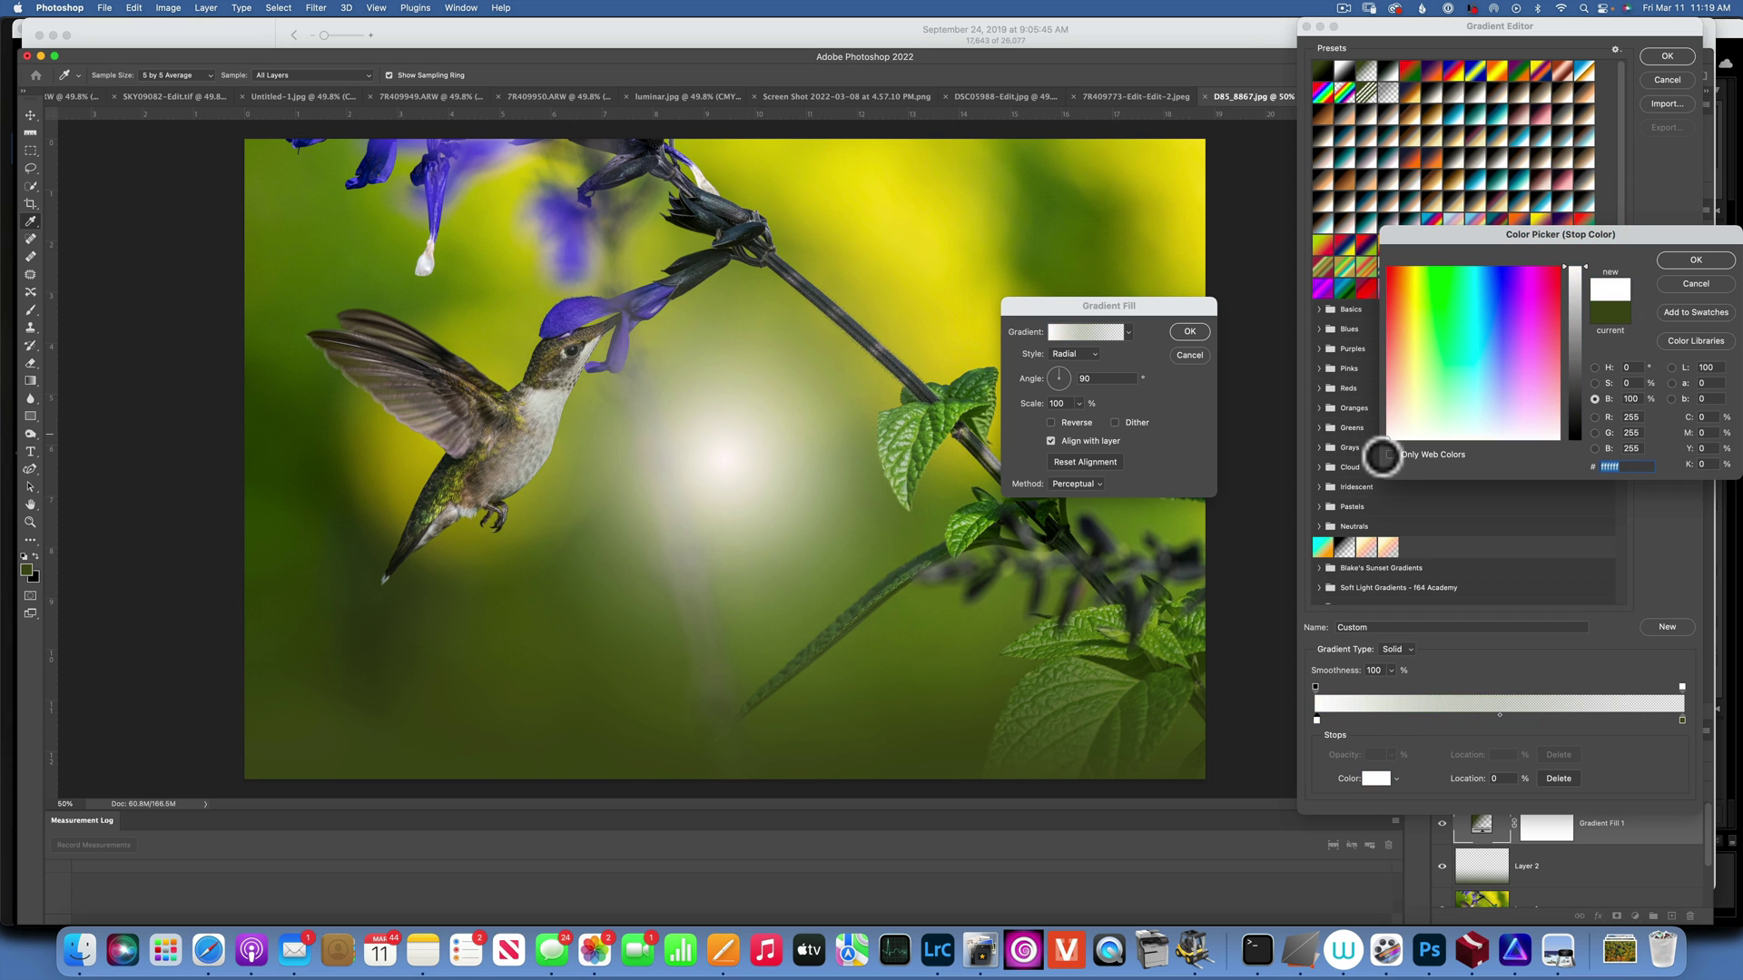
{"action": "left_click", "coordinate": [1697, 258]}
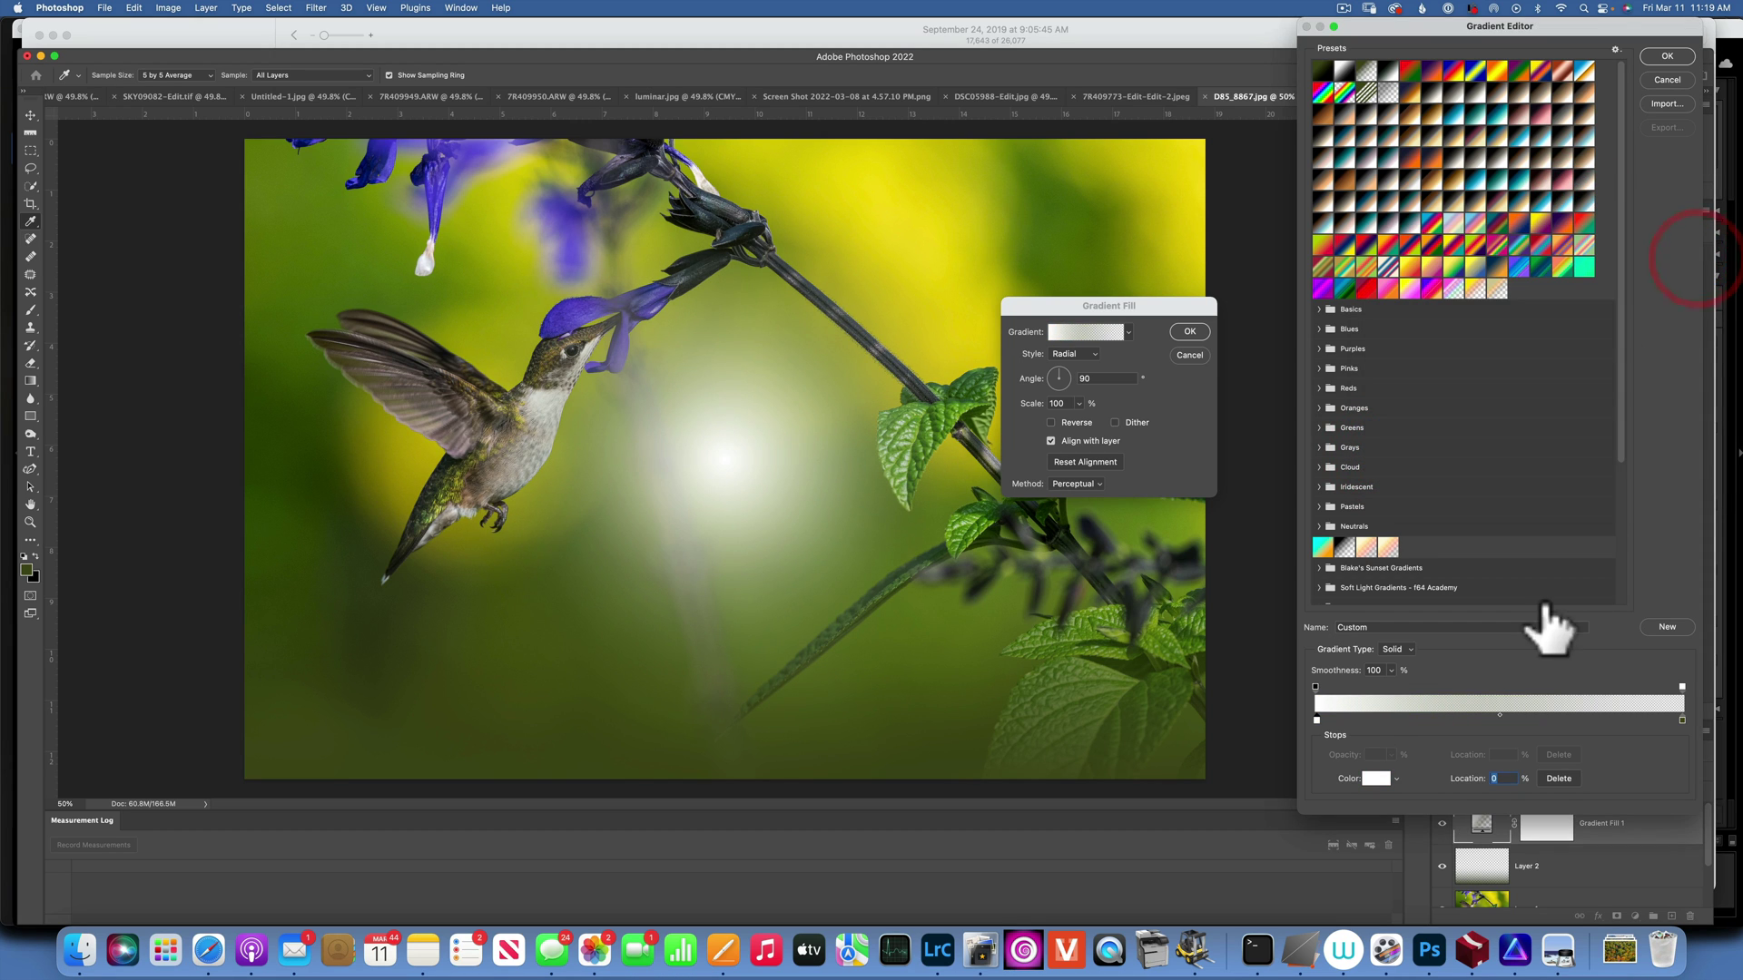
Add a color stop at 32% in the gradient and make it light yellow #ffee8d
{"action": "left_click", "coordinate": [1435, 718]}
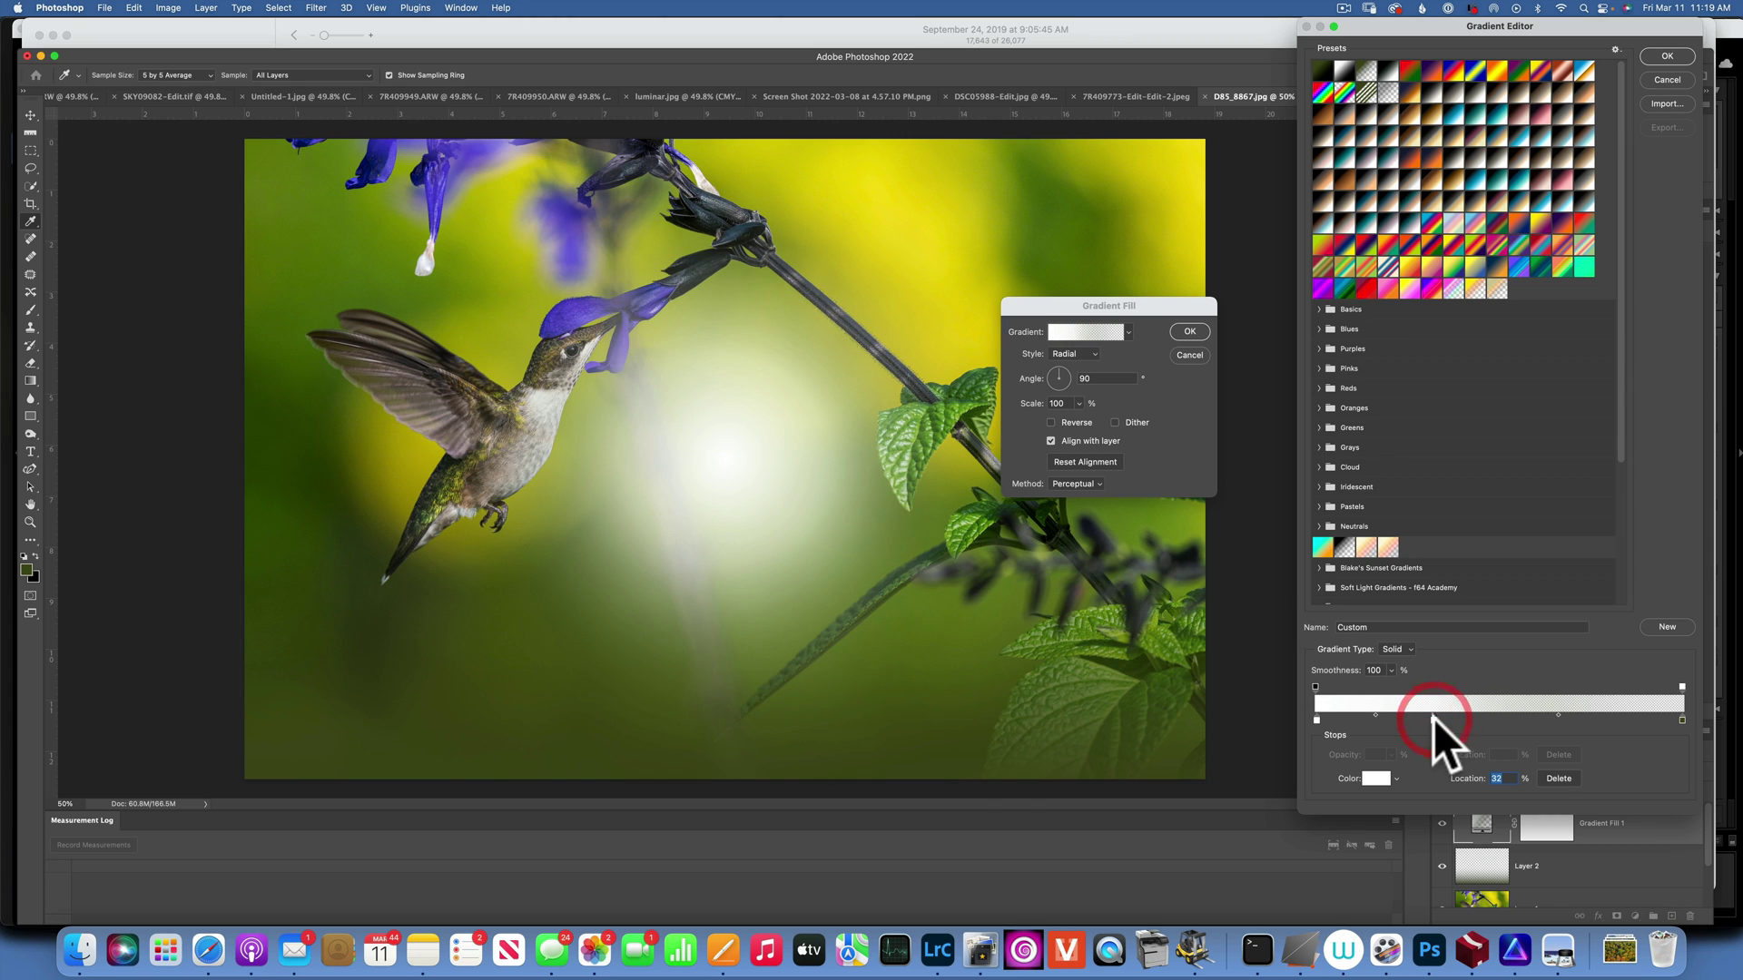
{"action": "left_click", "coordinate": [1376, 778]}
{"action": "left_click_drag", "start_coordinate": [1421, 394], "coordinate": [1421, 360]}
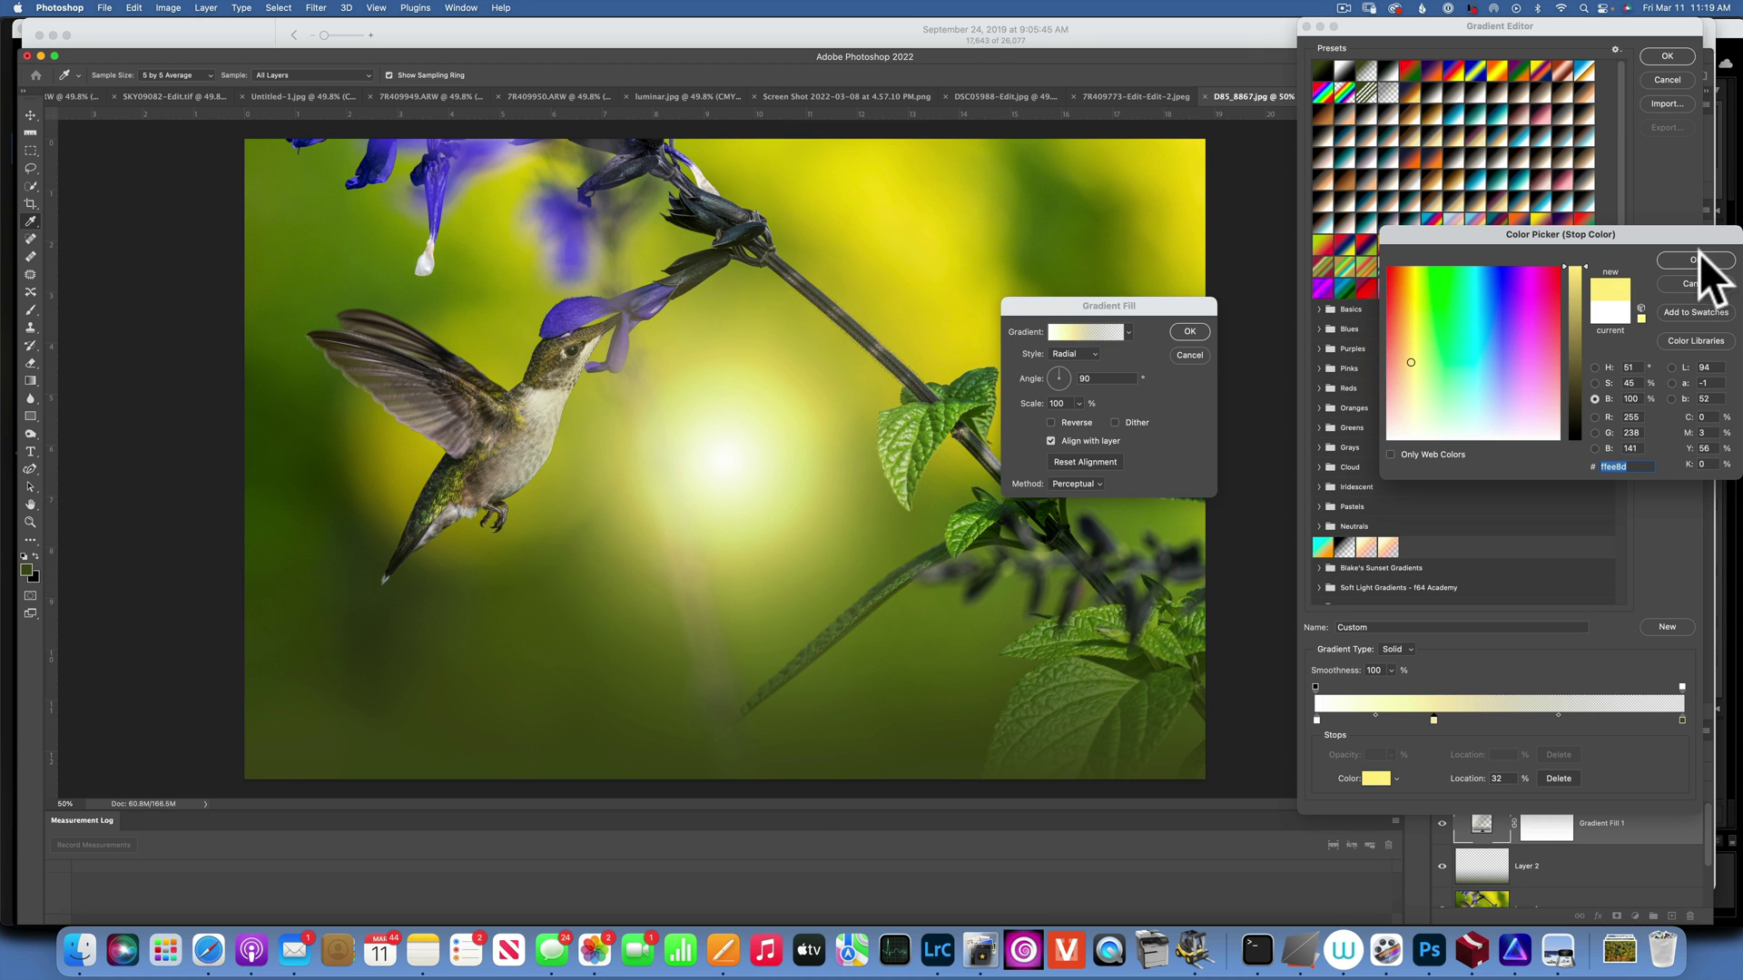
{"action": "left_click", "coordinate": [1695, 260]}
Add an orange #ffb55e color stop at 65% and apply the radial gradient fill
{"action": "left_click", "coordinate": [1553, 720]}
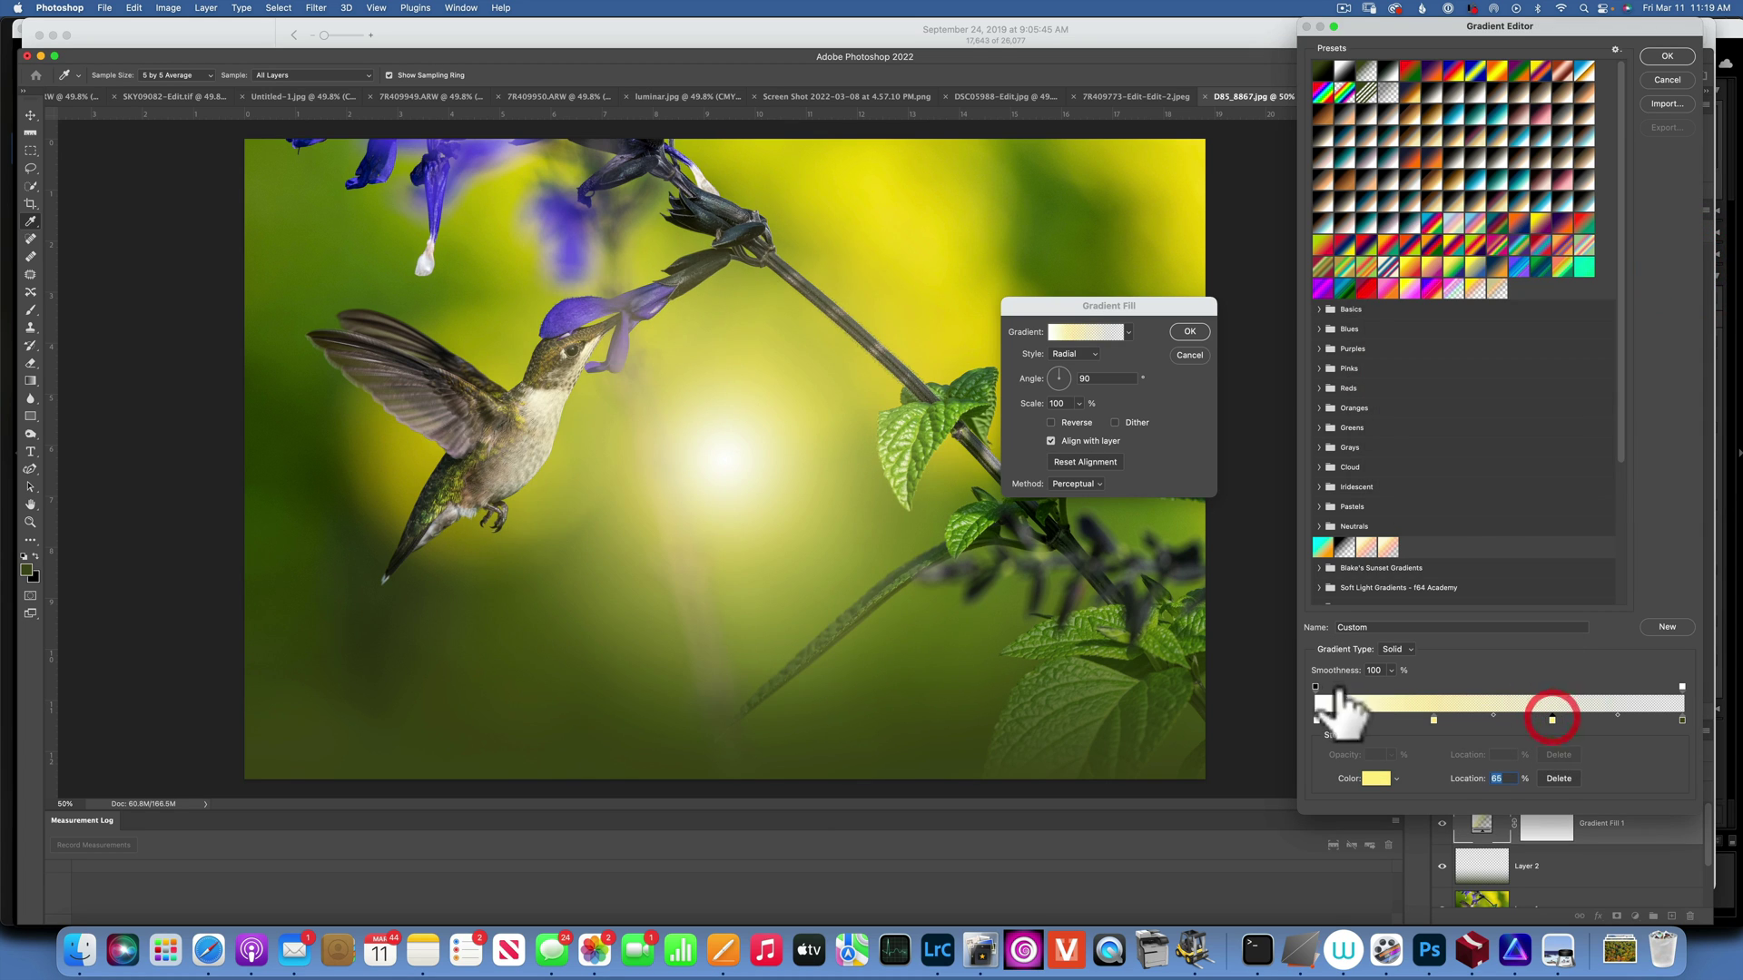
{"action": "left_click", "coordinate": [1375, 779]}
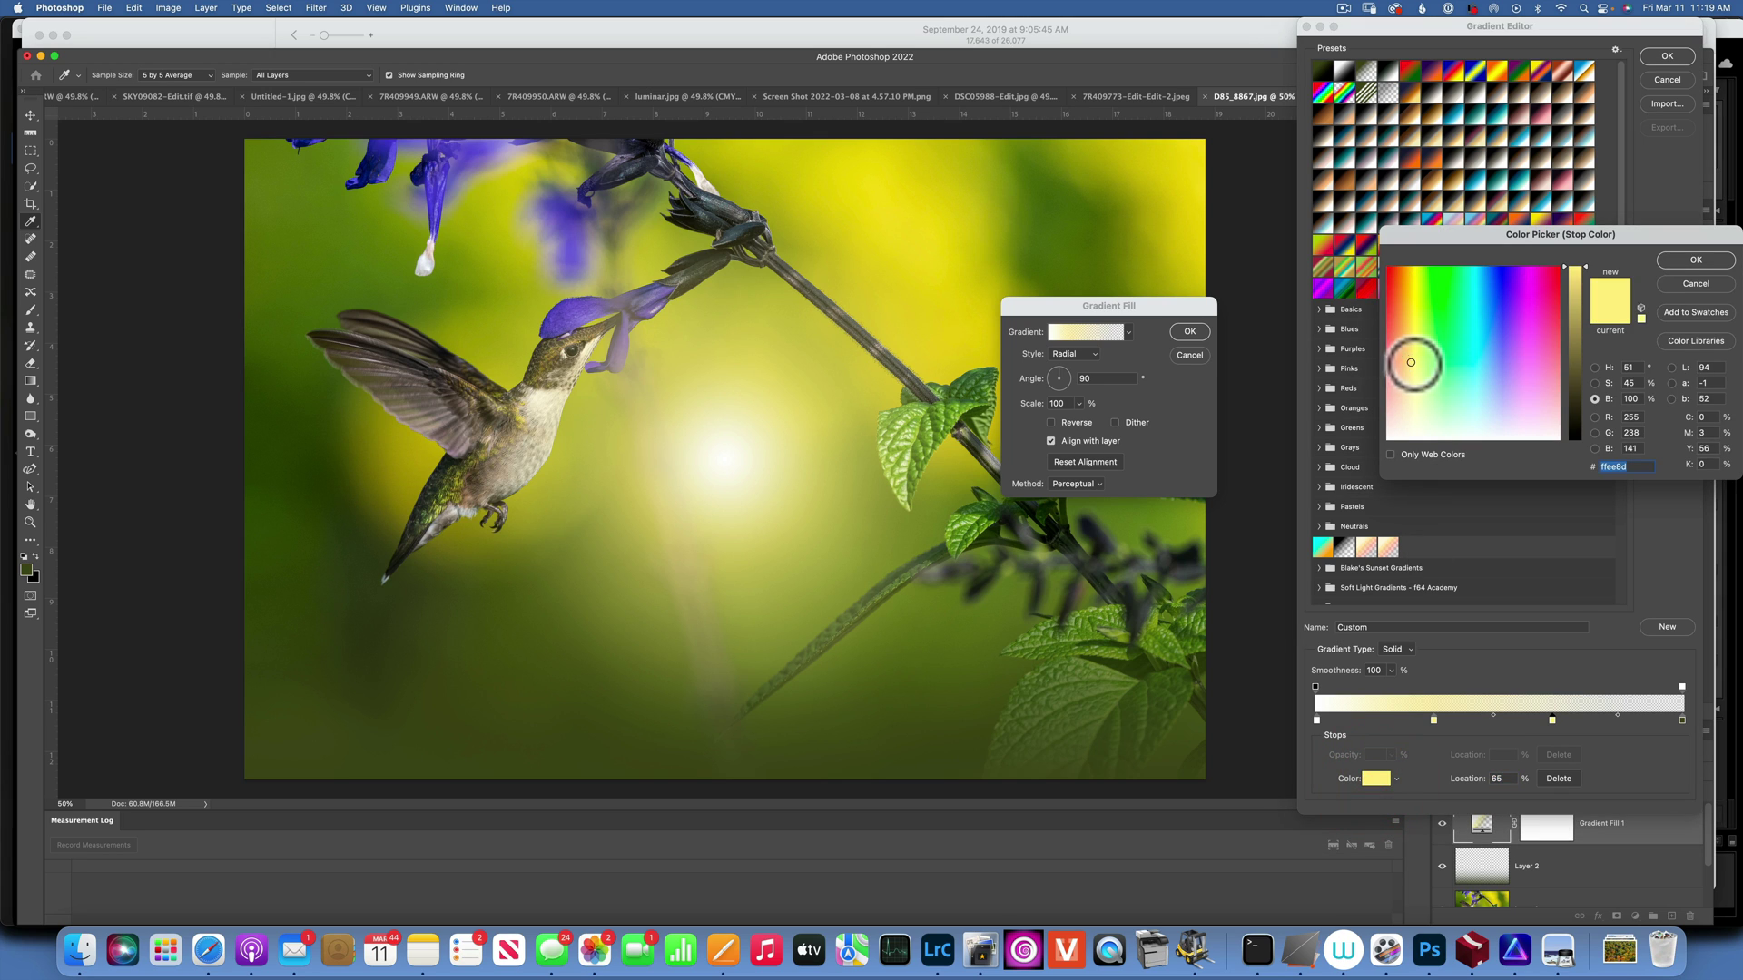
{"action": "left_click_drag", "start_coordinate": [1413, 358], "coordinate": [1401, 331]}
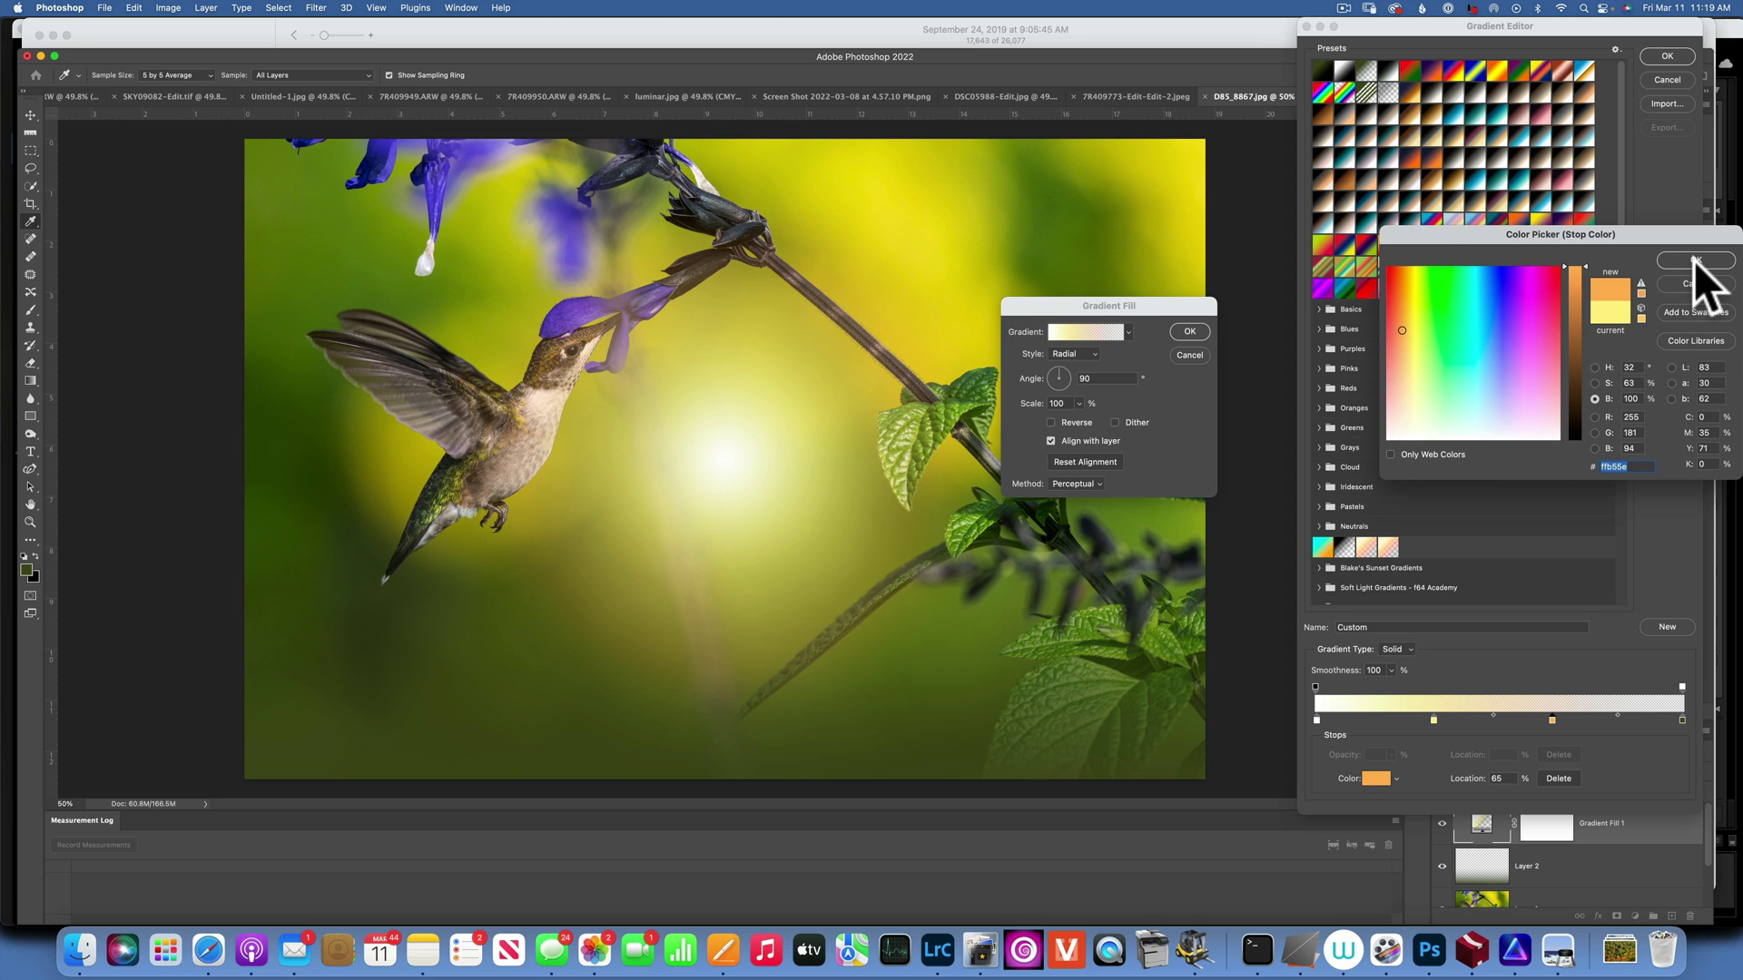
{"action": "left_click", "coordinate": [1694, 260]}
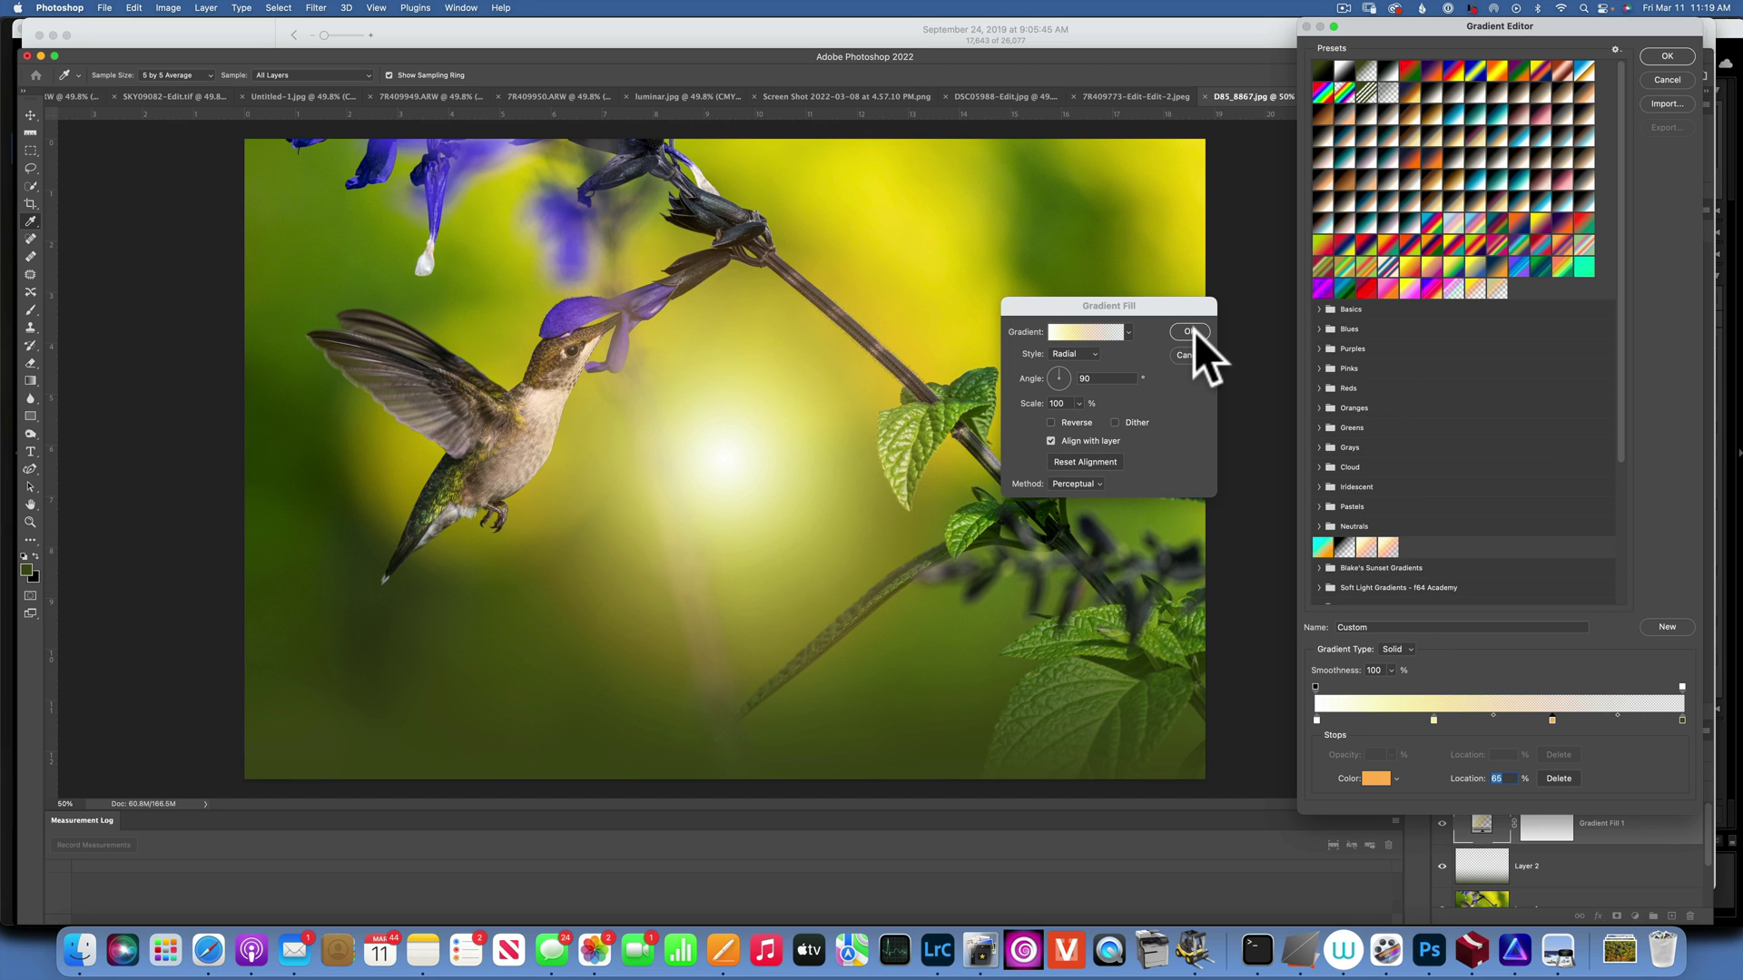
{"action": "left_click", "coordinate": [1668, 56]}
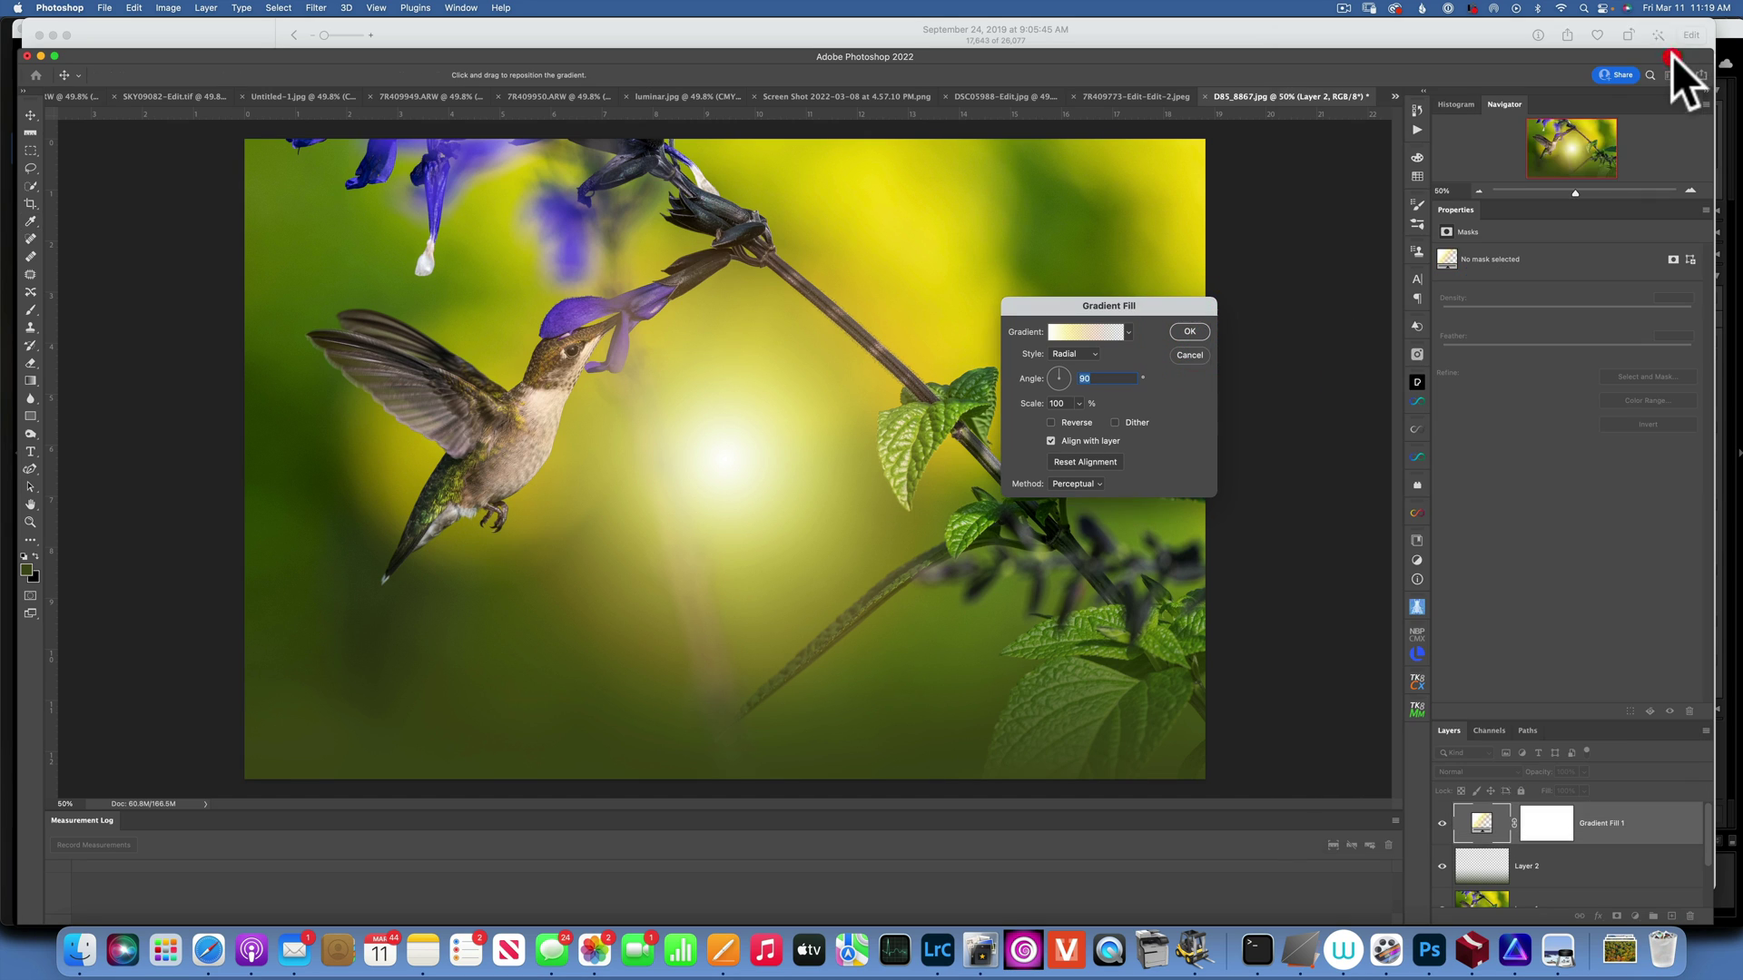
{"action": "left_click", "coordinate": [1196, 330]}
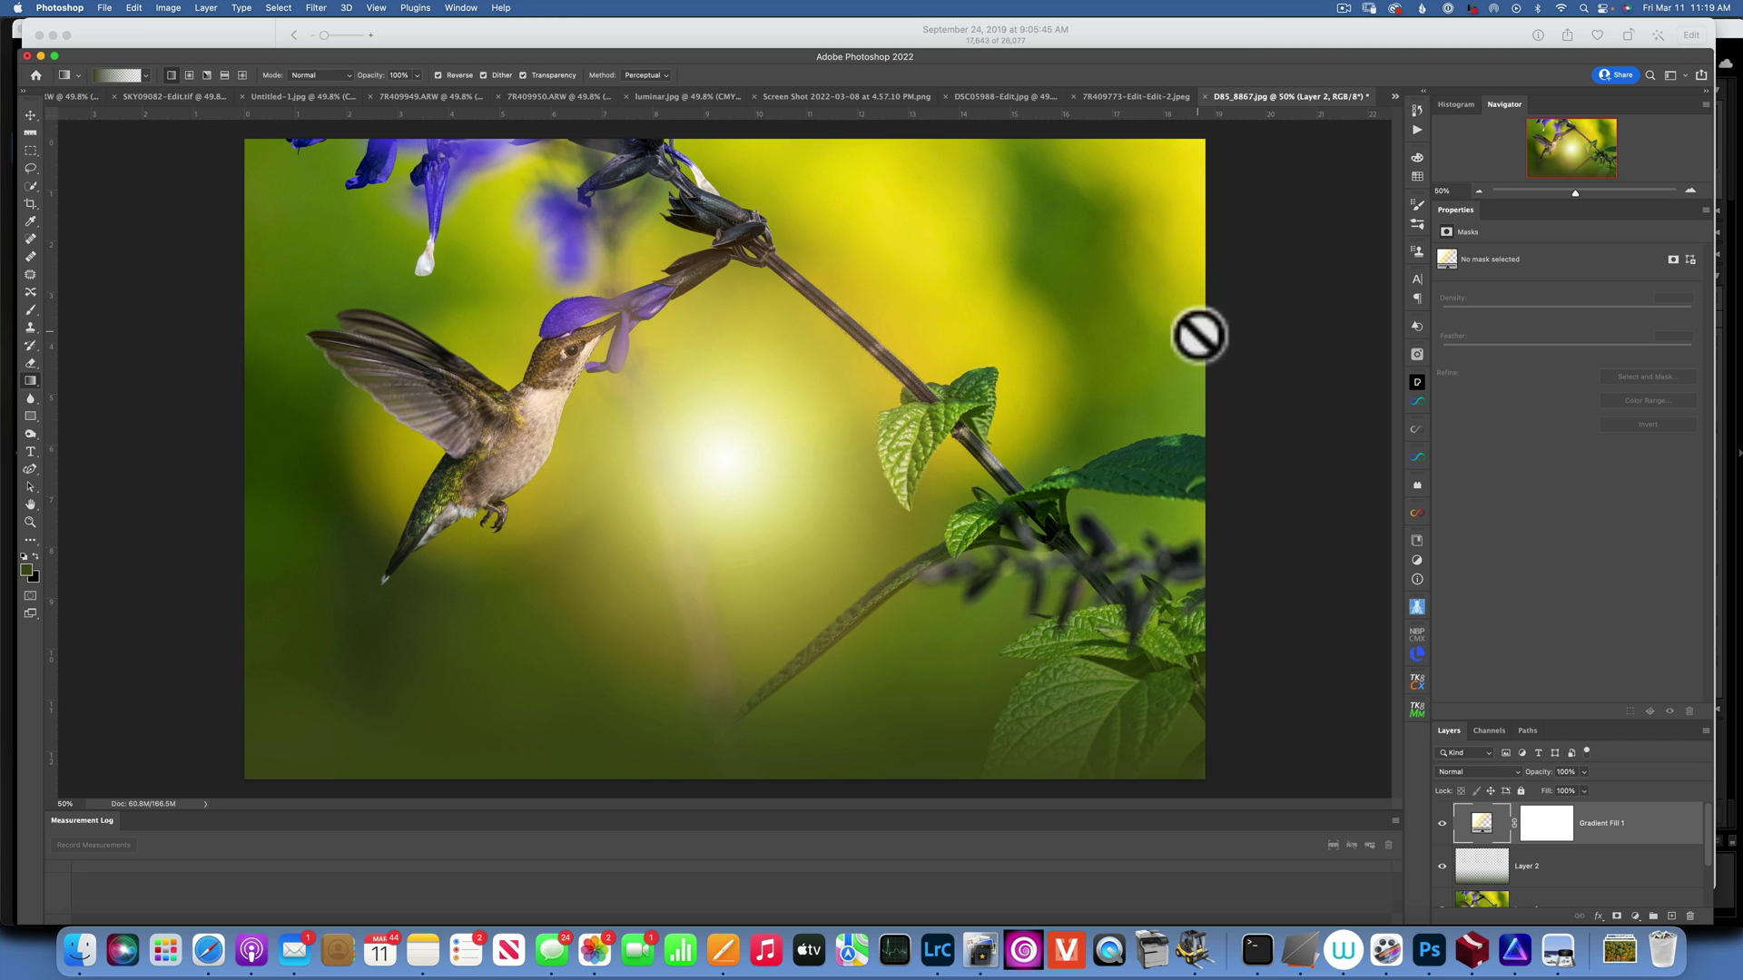
Reopen the gradient fill's settings and reposition the radial glow to the photo's top edge, right of center
{"action": "left_click", "coordinate": [1483, 821]}
{"action": "double_click", "coordinate": [1482, 822]}
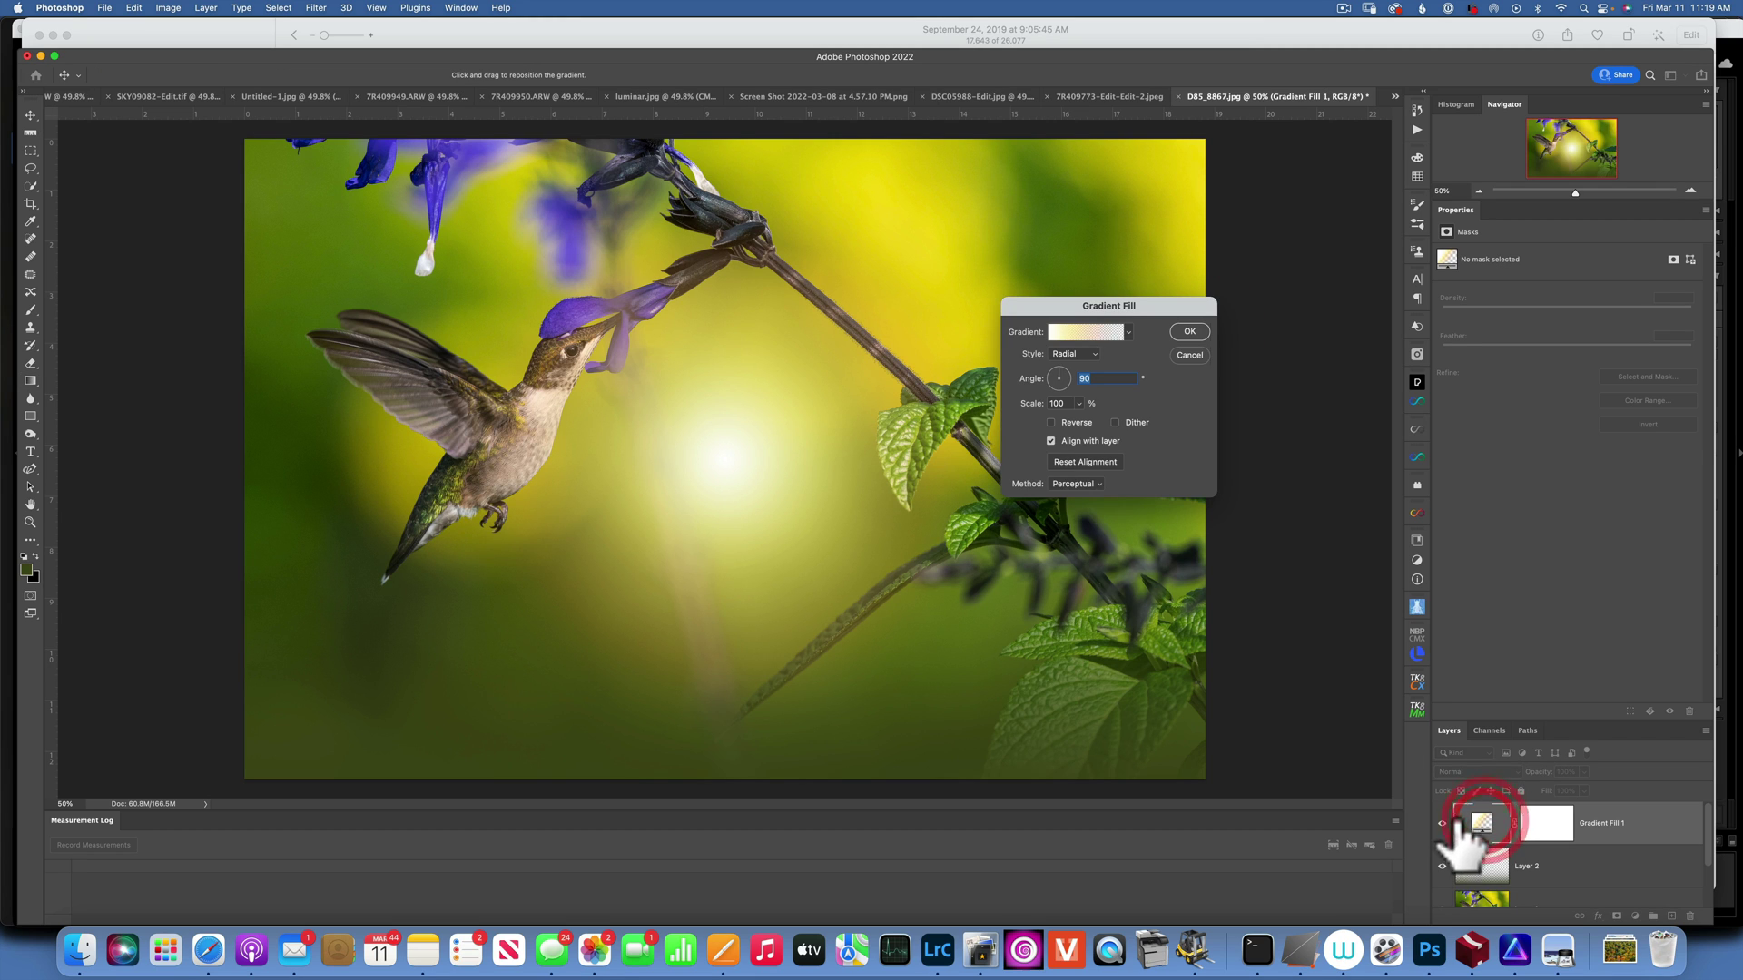
{"action": "left_click_drag", "start_coordinate": [742, 457], "coordinate": [1004, 148]}
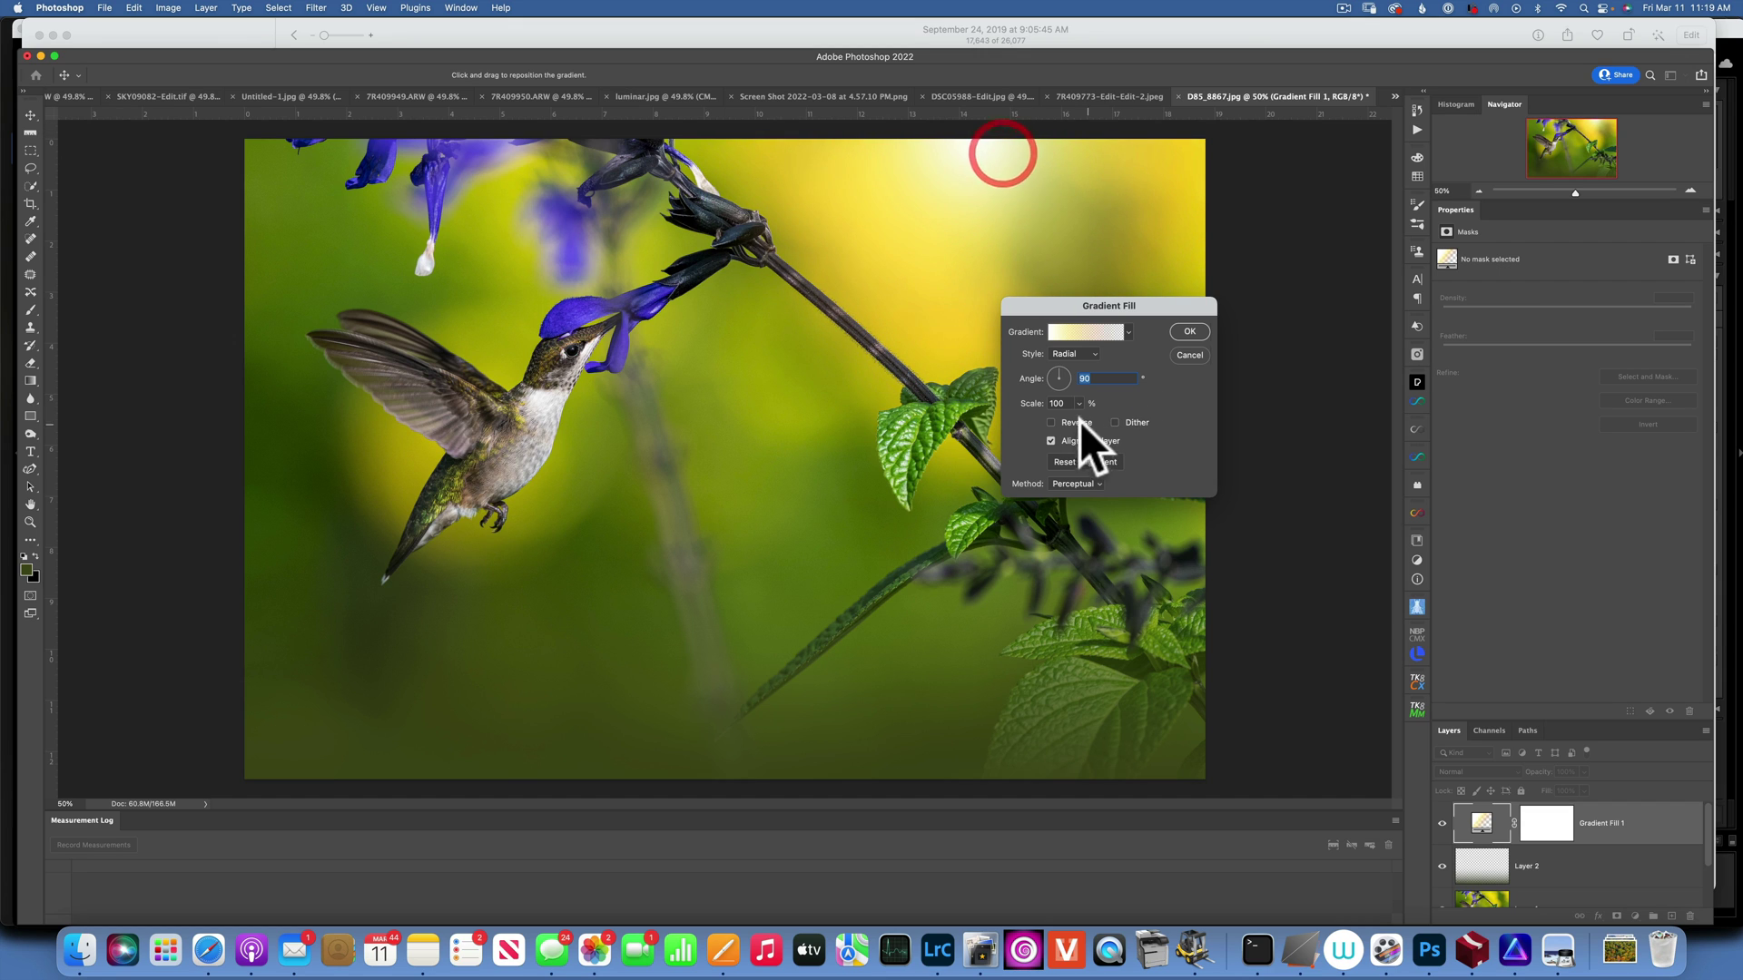
Scale the radial glow to 221%, shift it slightly left along the photo's top edge, and apply the gradient fill
{"action": "left_click", "coordinate": [1079, 403]}
{"action": "left_click_drag", "start_coordinate": [1080, 417], "coordinate": [1085, 418]}
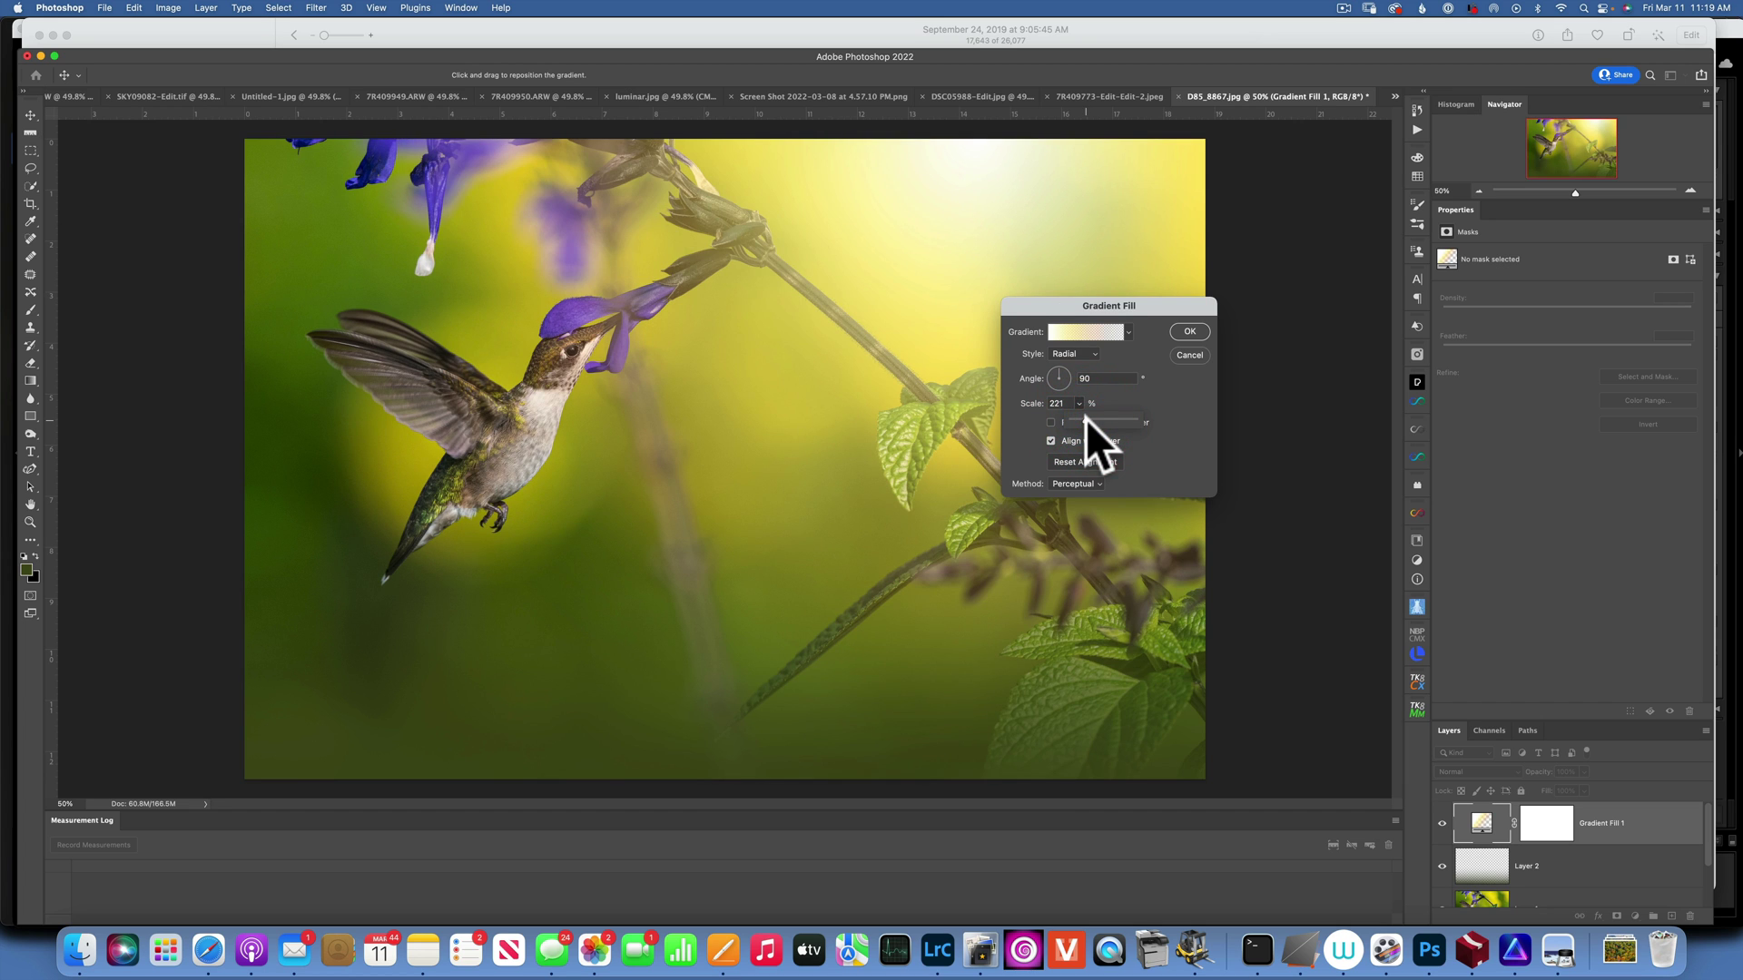
{"action": "left_click_drag", "start_coordinate": [983, 134], "coordinate": [916, 152]}
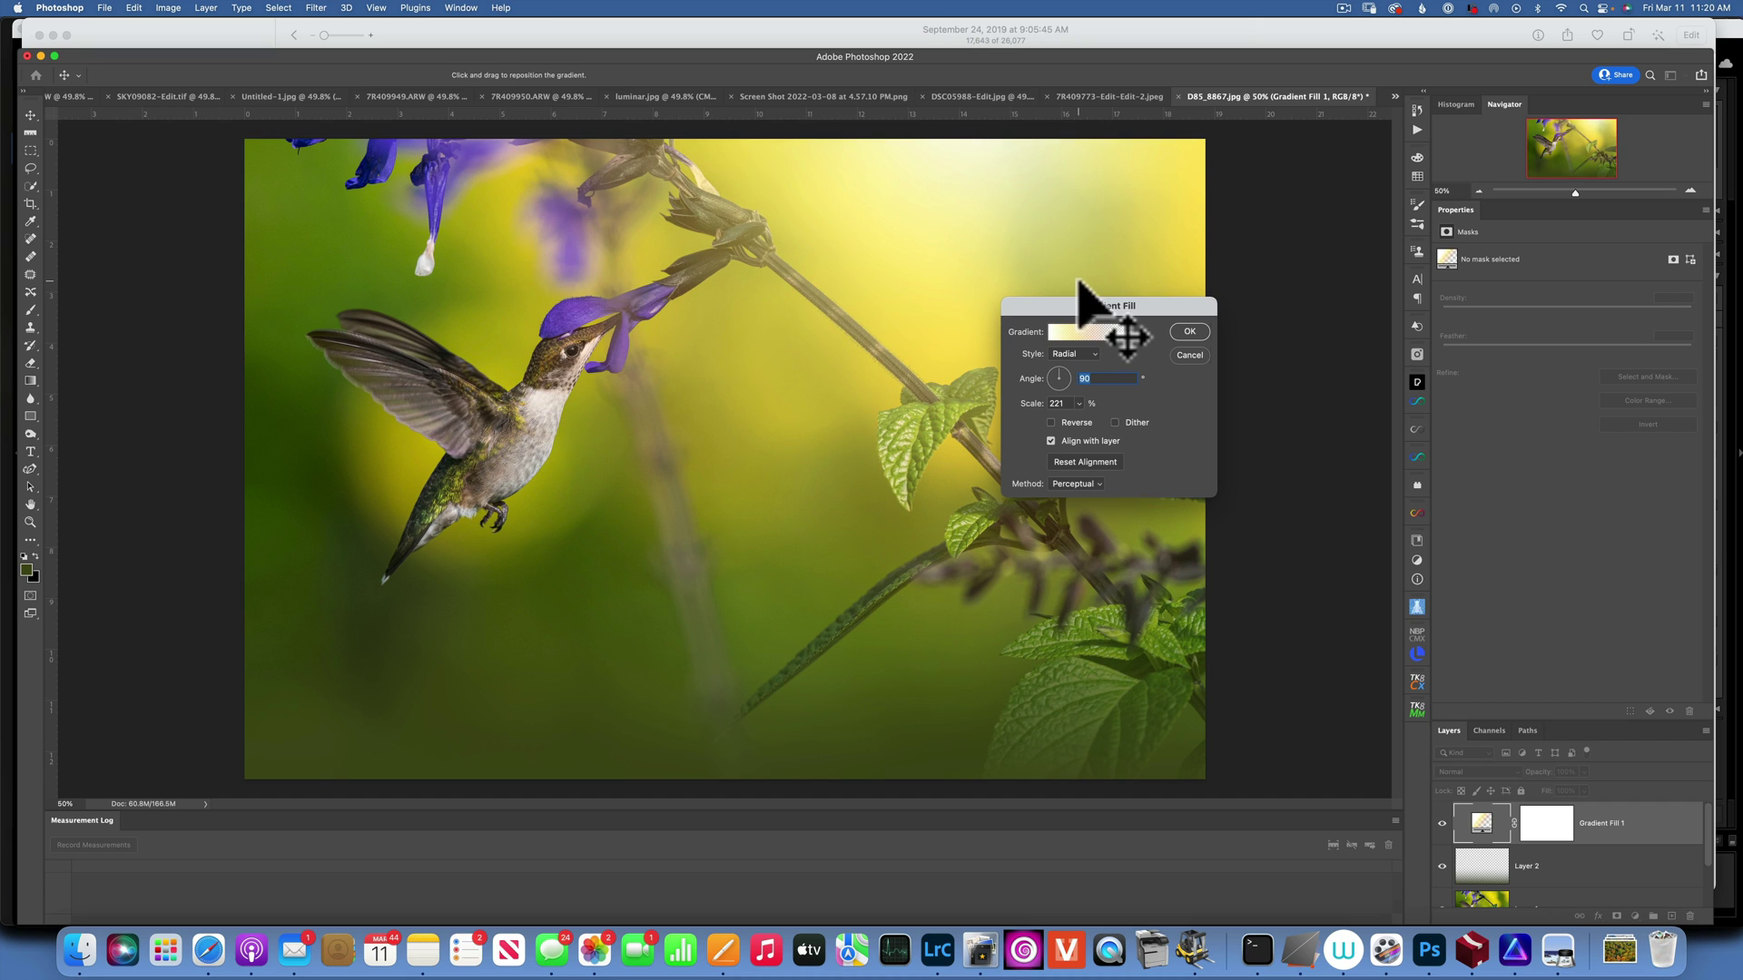
{"action": "left_click", "coordinate": [1188, 332]}
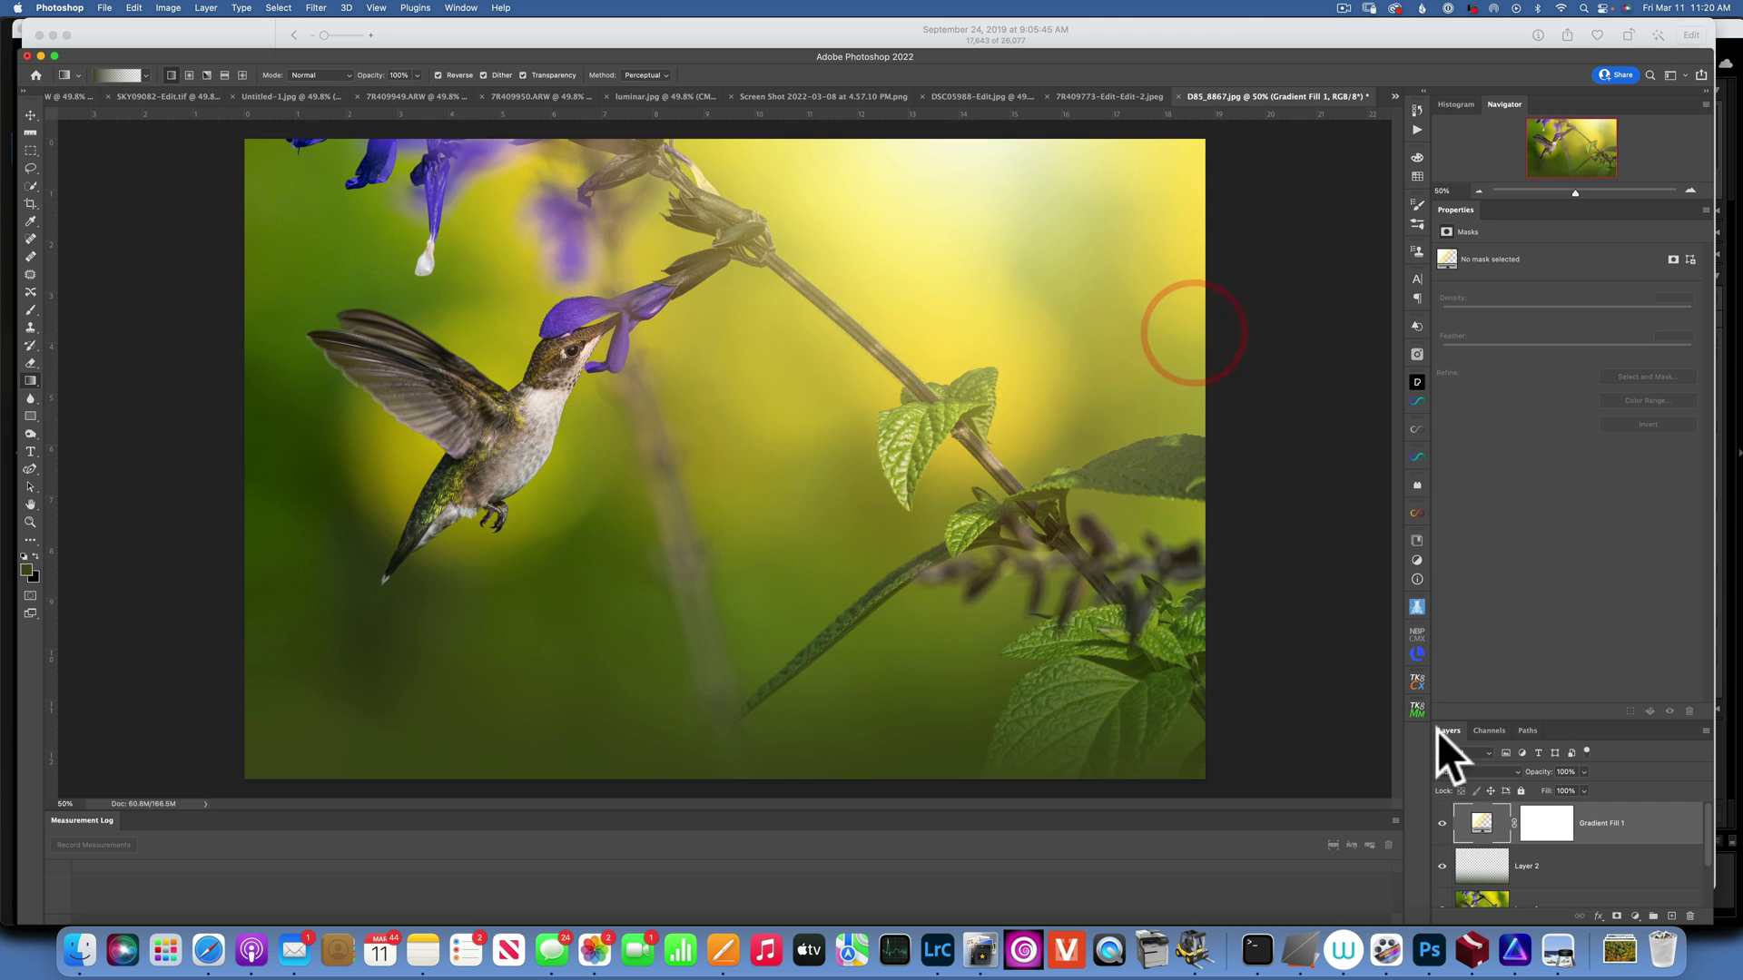
Set the glow layer to Screen blend mode at 45% opacity and compare the photo with and without it
{"action": "left_click", "coordinate": [1494, 771]}
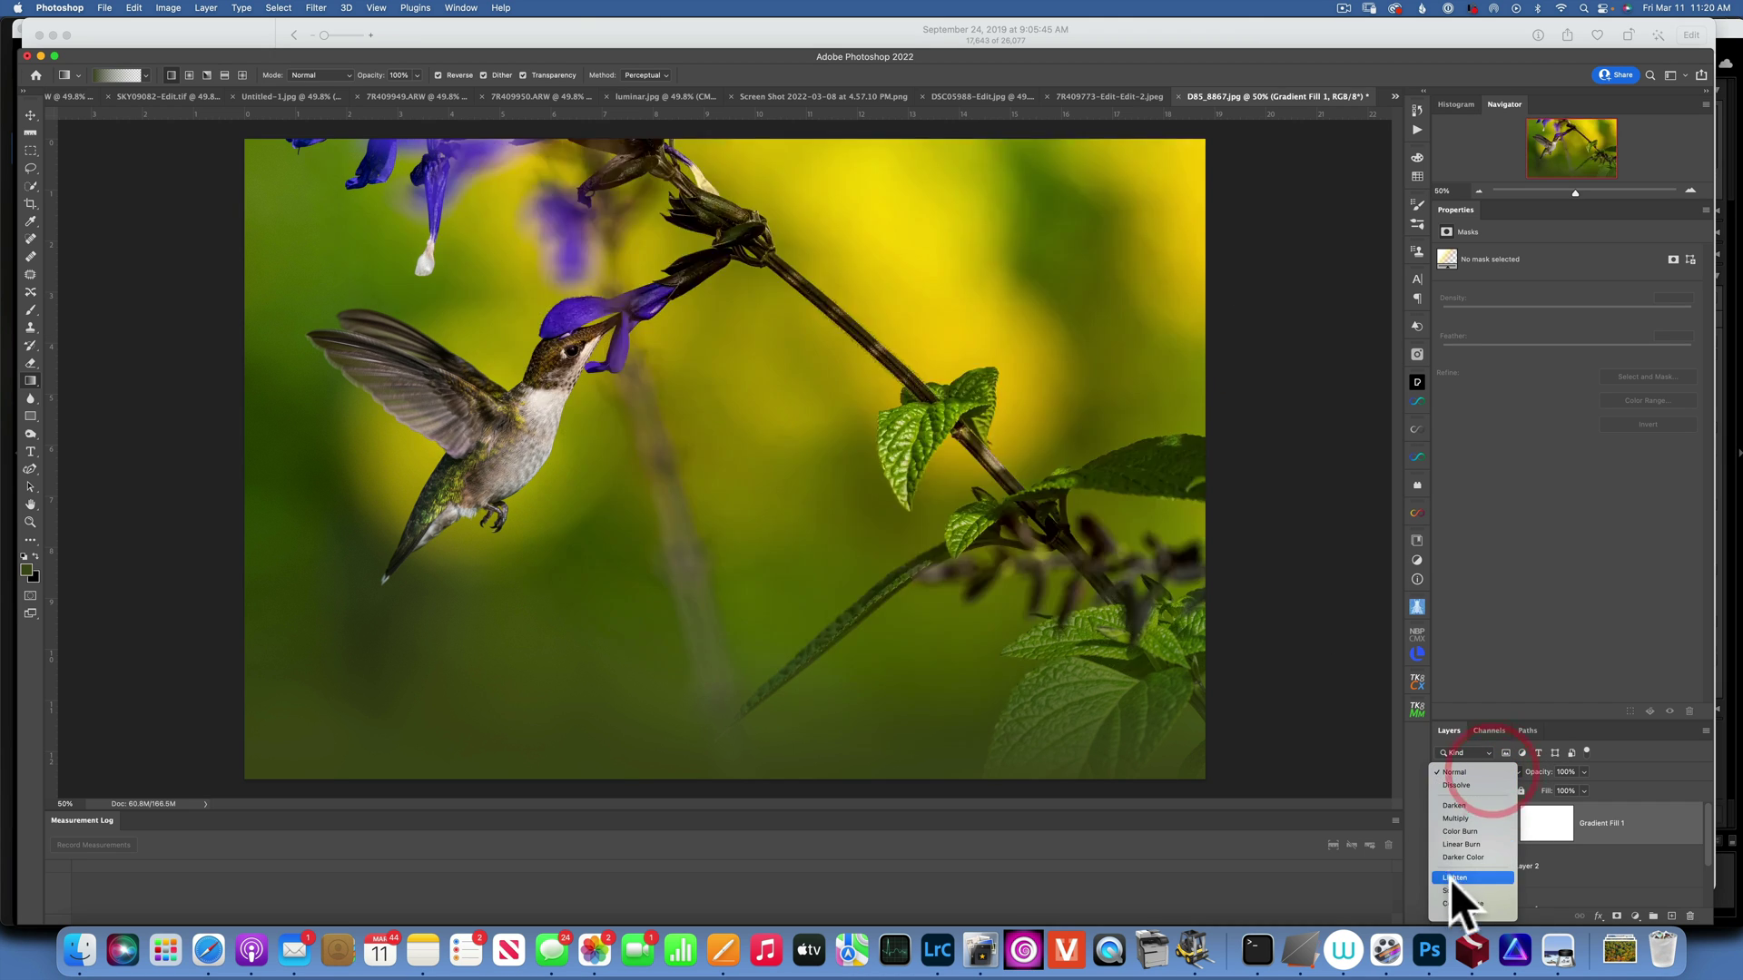
{"action": "left_click", "coordinate": [1456, 890]}
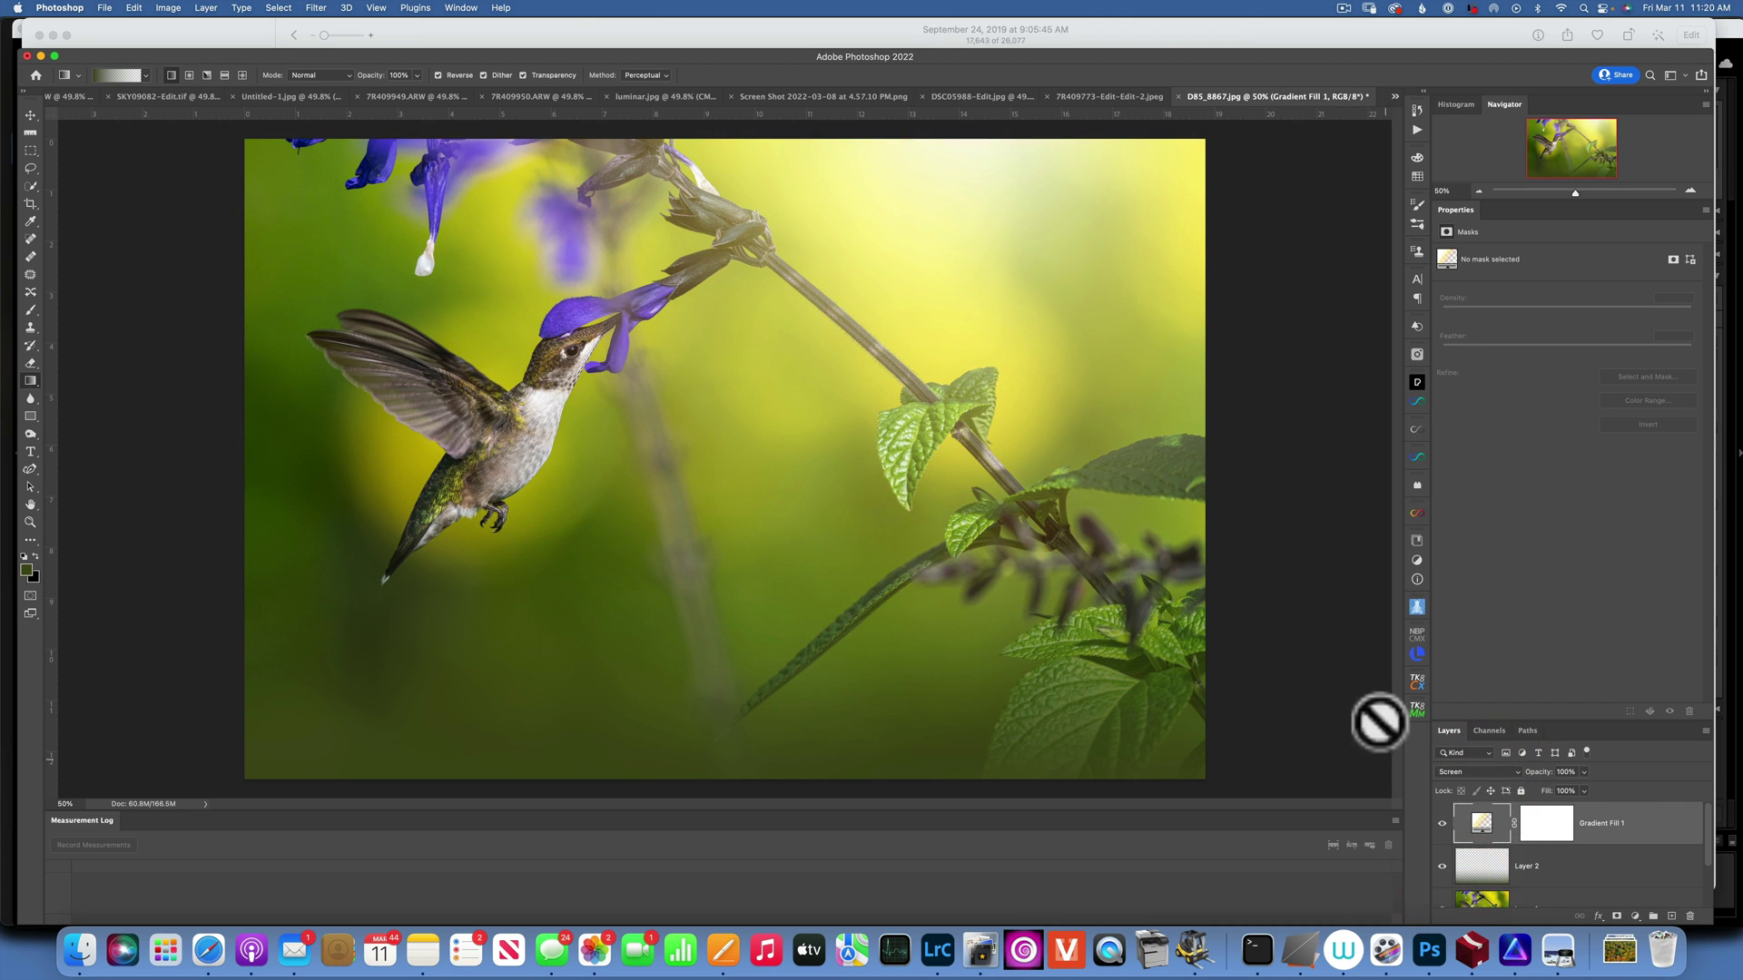
{"action": "left_click", "coordinate": [1583, 771]}
{"action": "mouse_move", "coordinate": [1582, 784]}
{"action": "left_mouse_down"}
{"action": "mouse_move", "coordinate": [1517, 787]}
{"action": "mouse_move", "coordinate": [1645, 782]}
{"action": "mouse_move", "coordinate": [1549, 783]}
{"action": "left_mouse_up"}
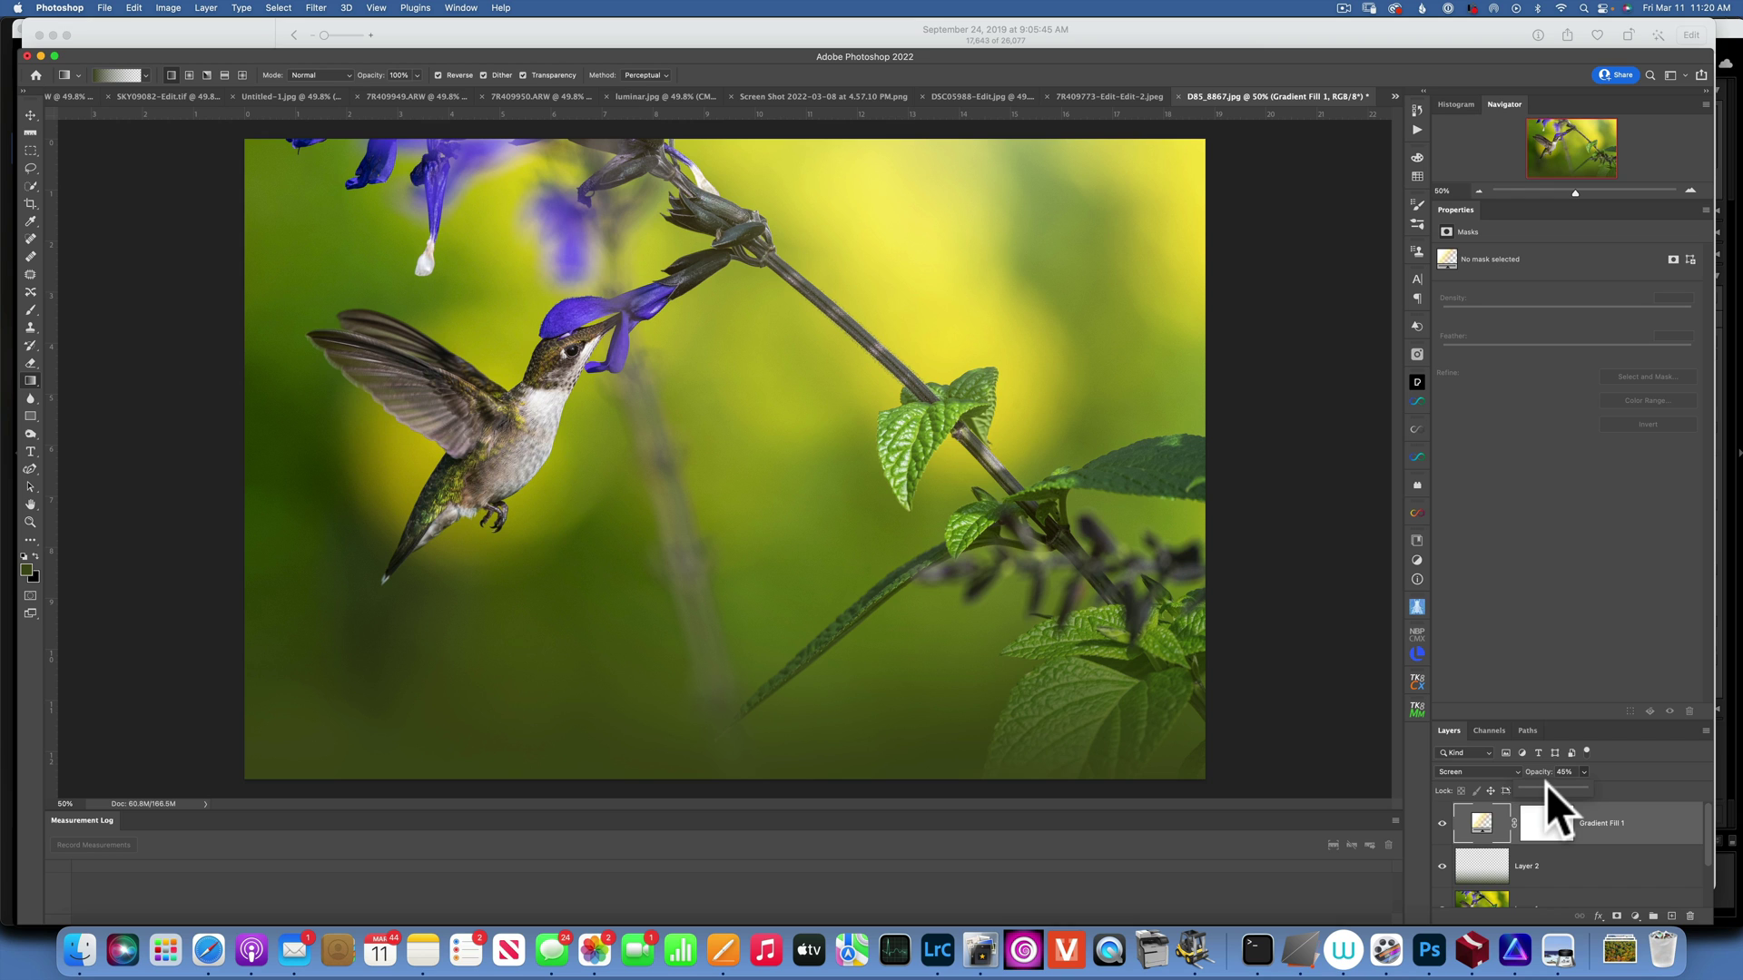
{"action": "left_click", "coordinate": [1444, 824]}
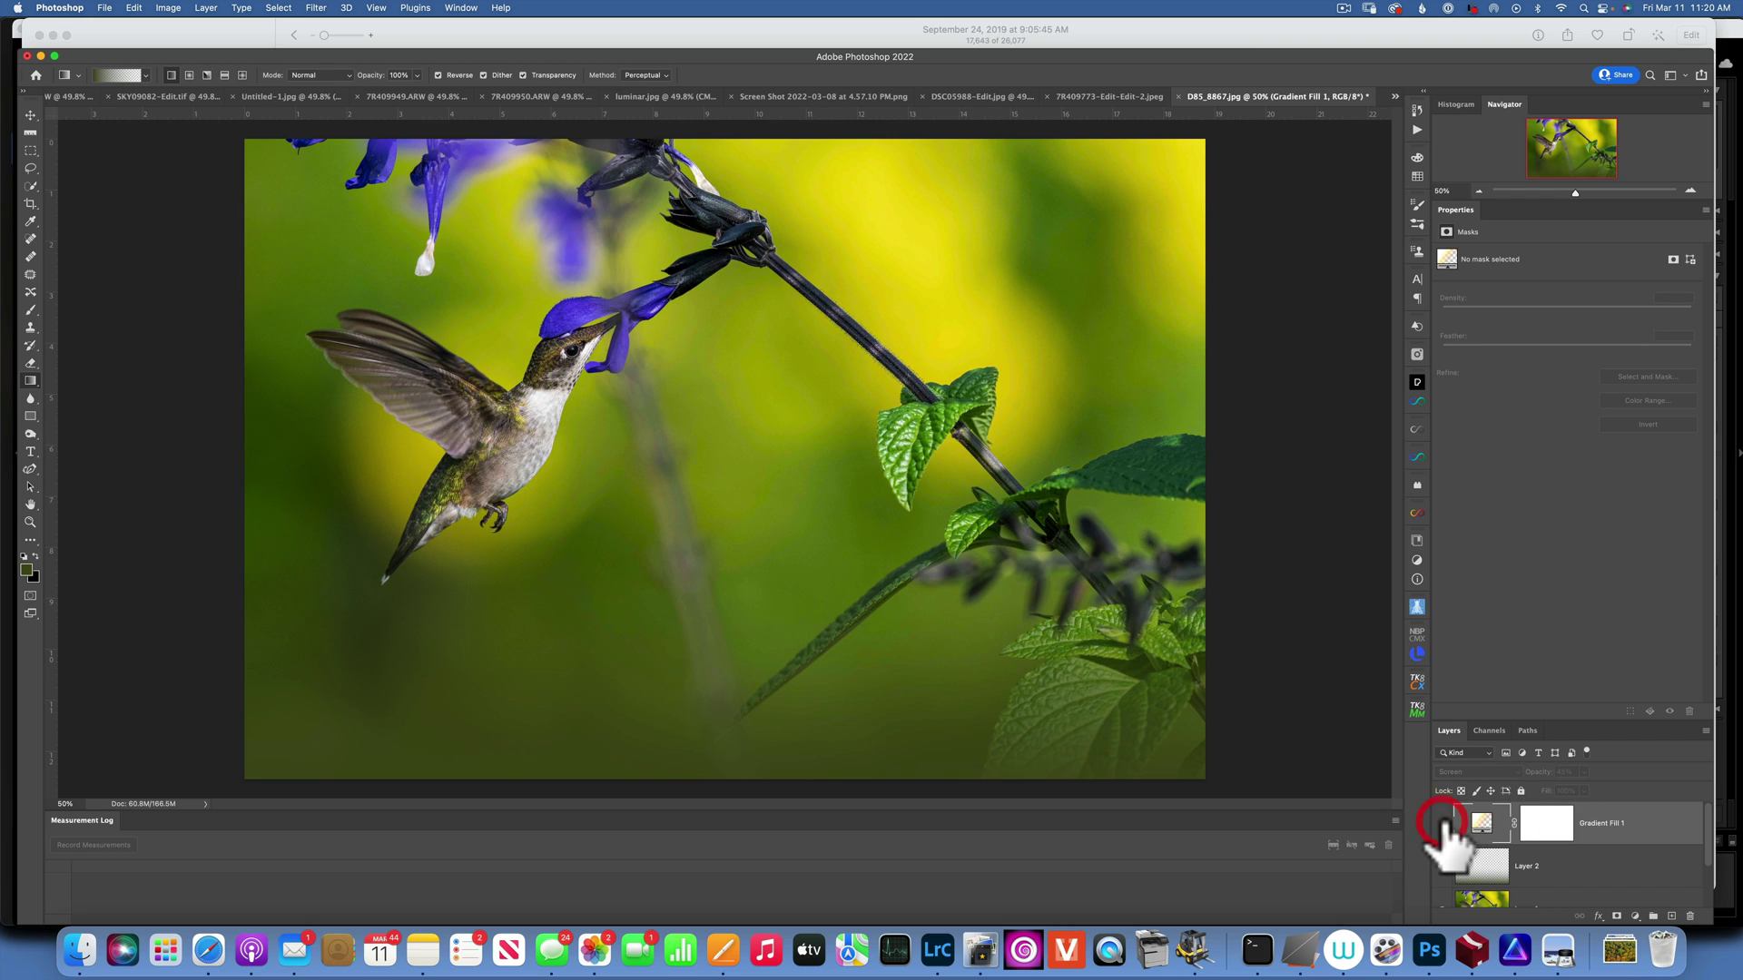
{"action": "left_click", "coordinate": [1443, 824]}
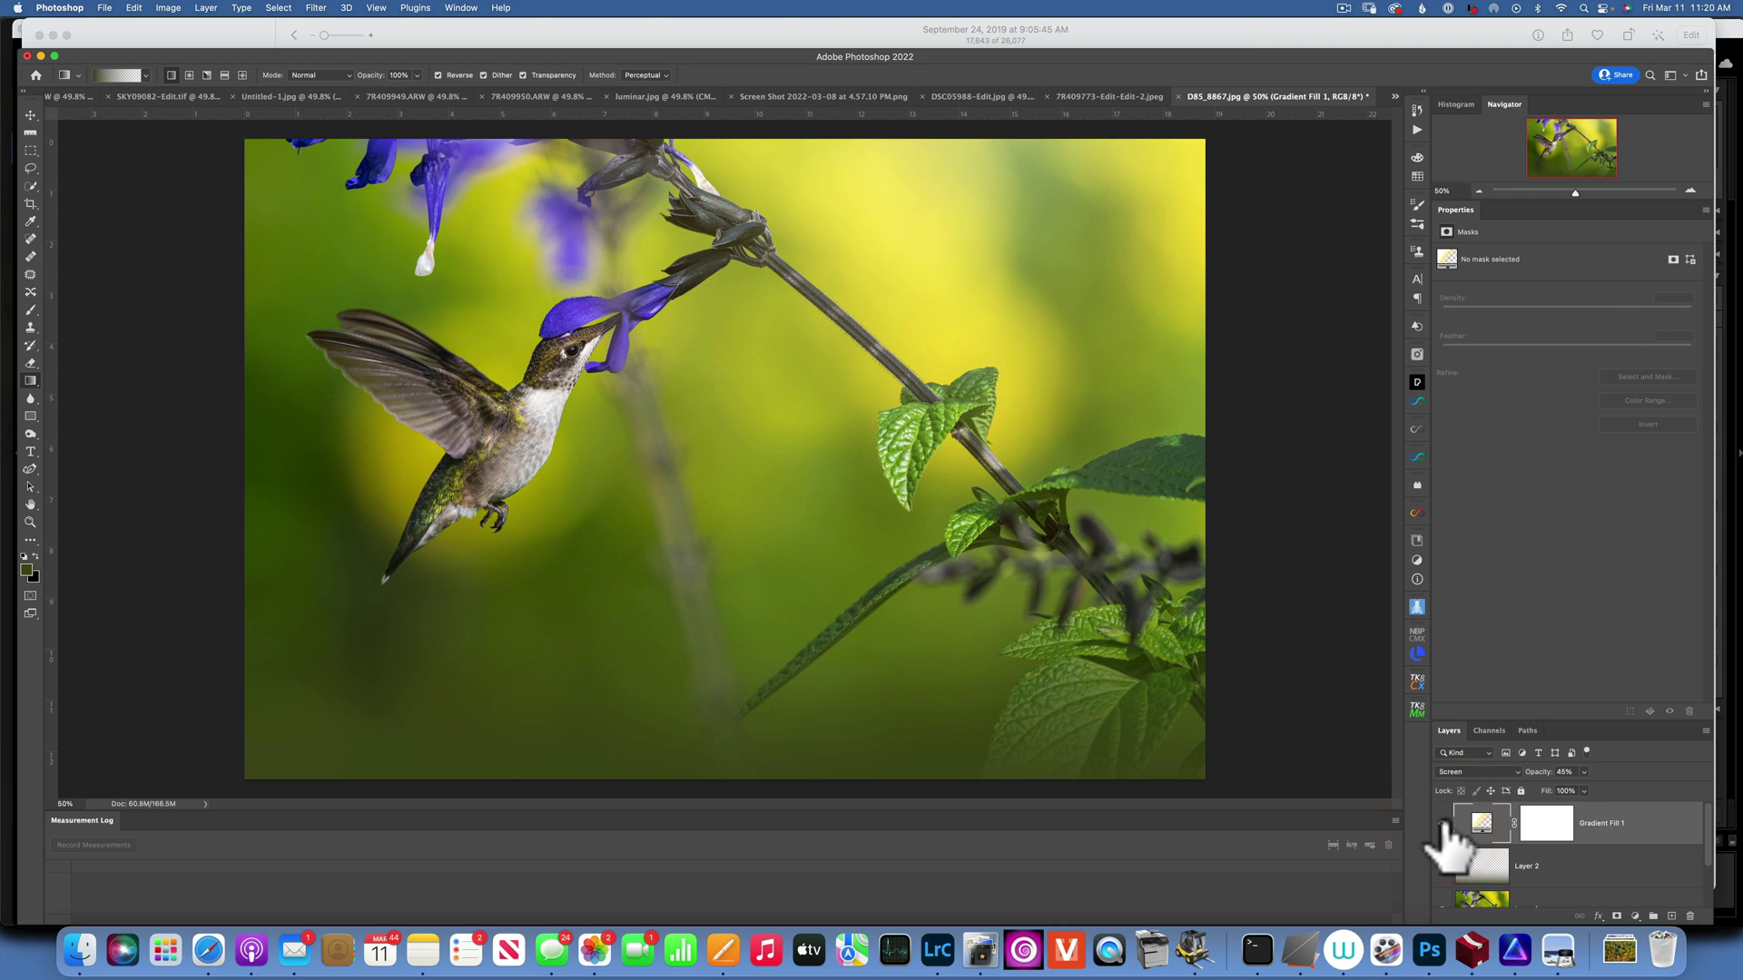
{"action": "left_click", "coordinate": [1443, 823]}
{"action": "left_click", "coordinate": [1443, 823]}
Add a Brightness/Contrast adjustment layer above the glow and set its brightness to -34
{"action": "left_click", "coordinate": [1635, 916]}
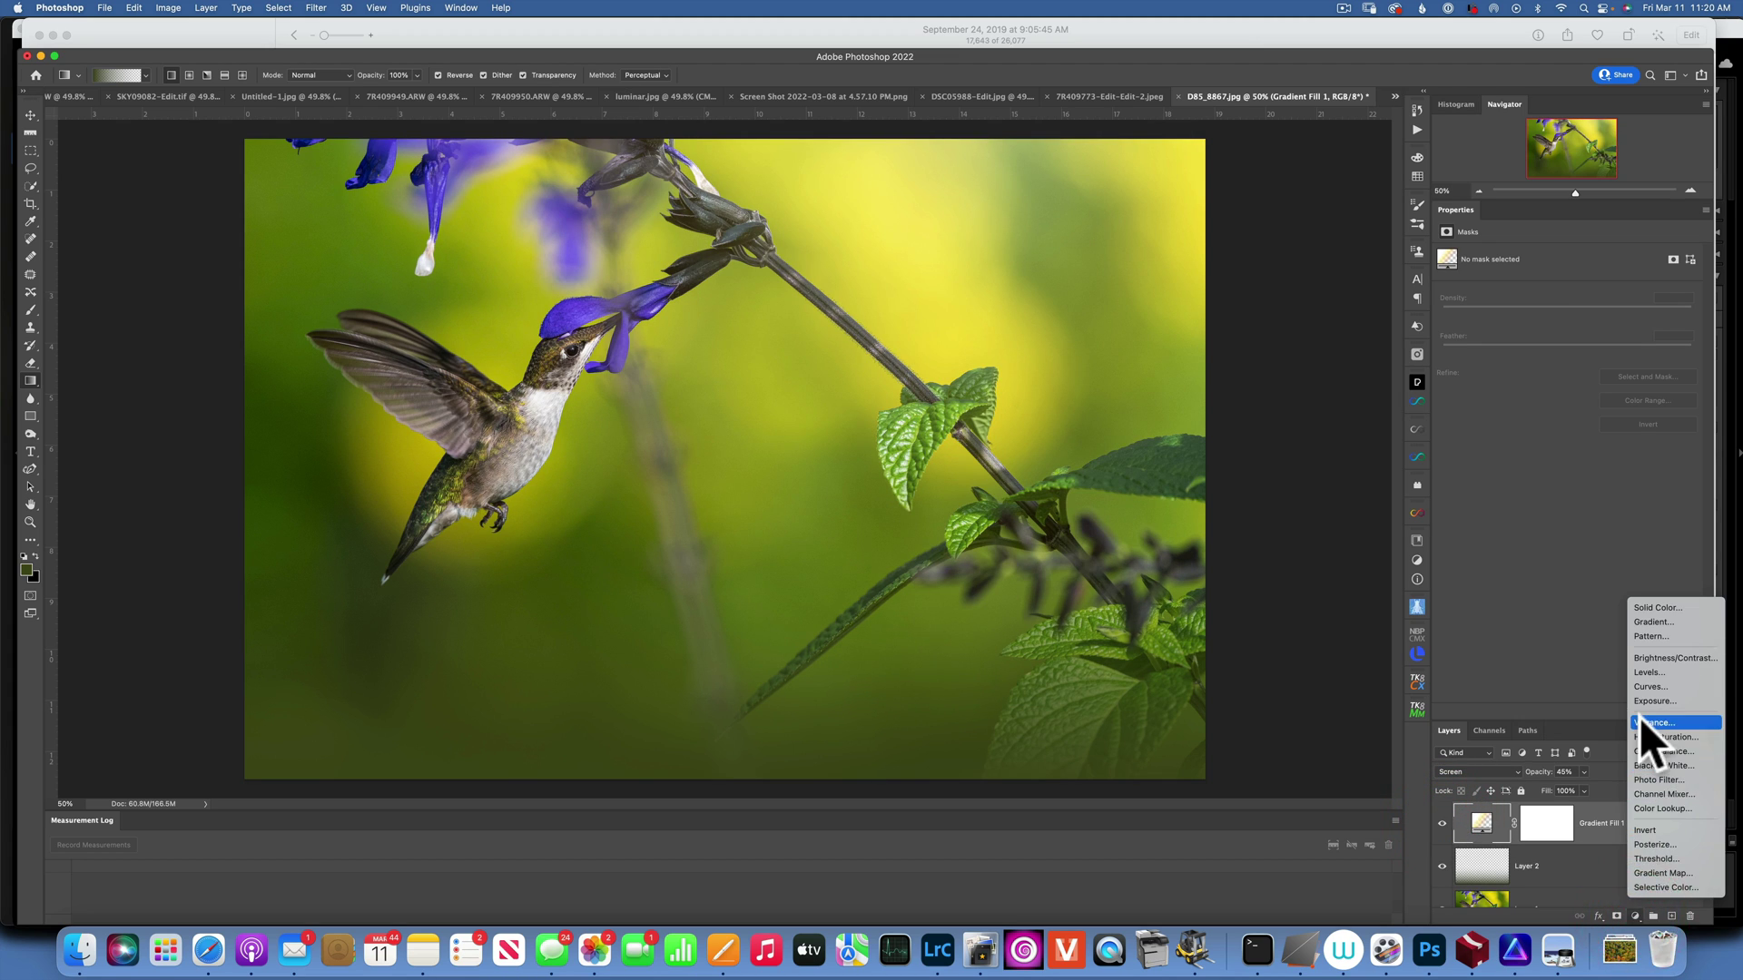
{"action": "left_click", "coordinate": [1678, 656]}
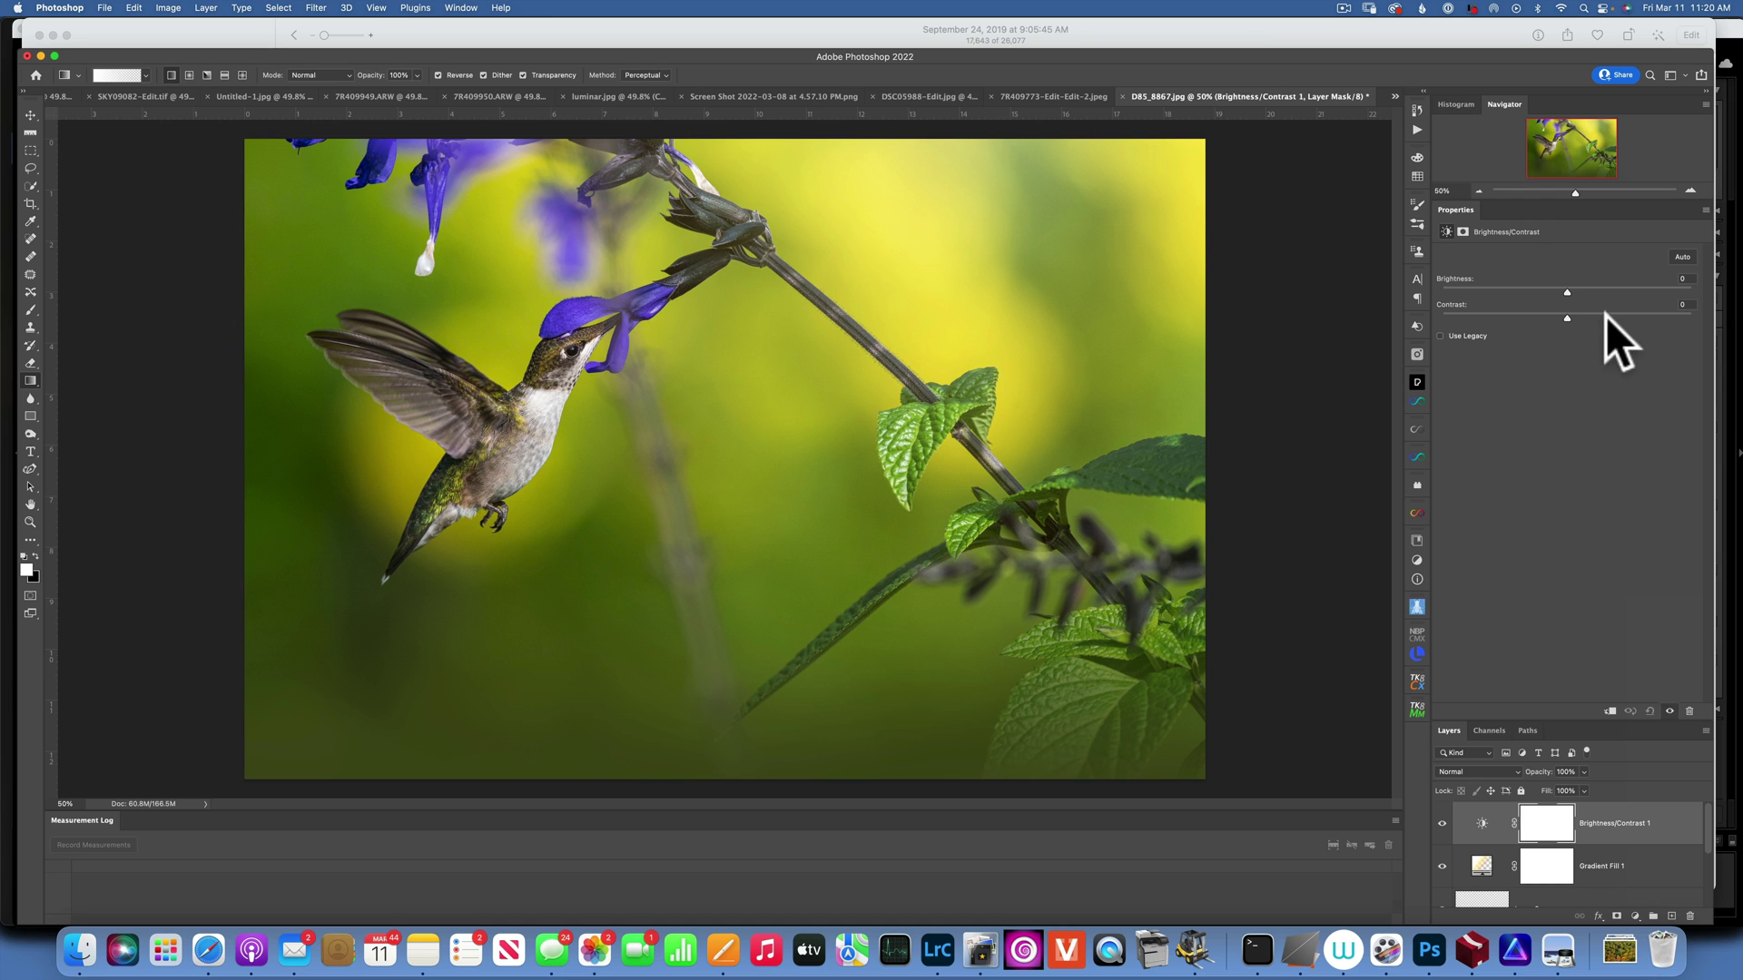
{"action": "left_click_drag", "start_coordinate": [1566, 290], "coordinate": [1543, 291]}
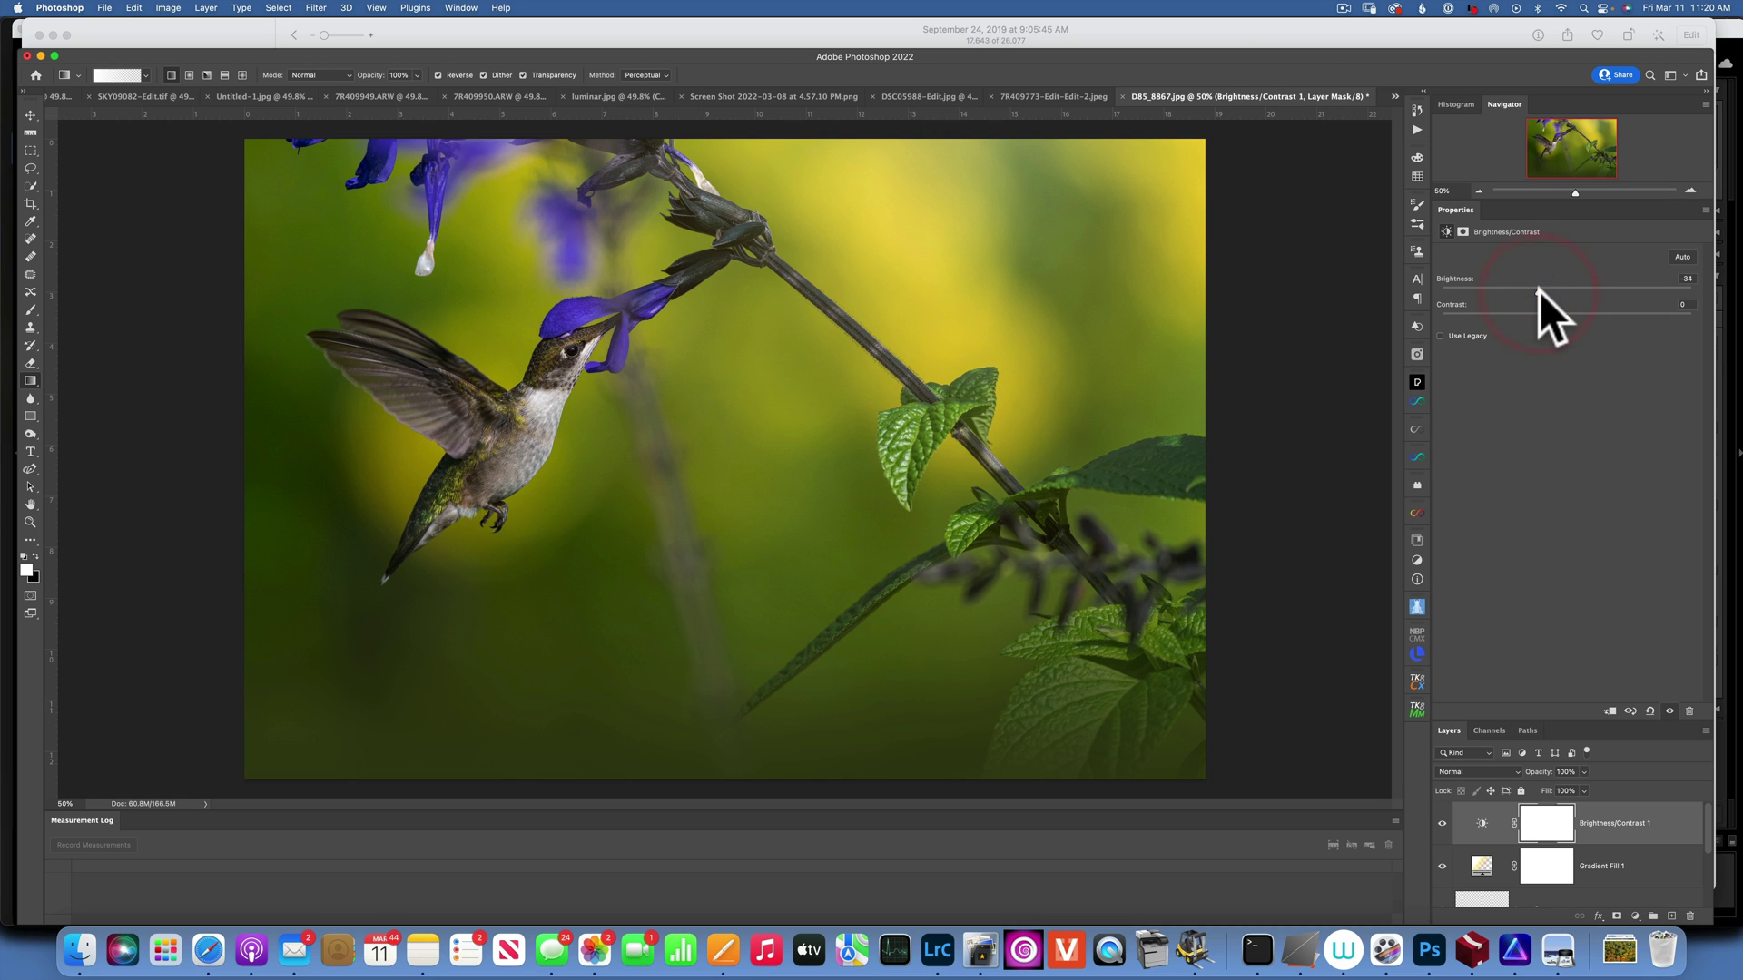
Paint black on the Brightness/Contrast mask over the hummingbird and bright upper background, and compare the photo with and without the adjustment
{"action": "left_click", "coordinate": [1546, 823]}
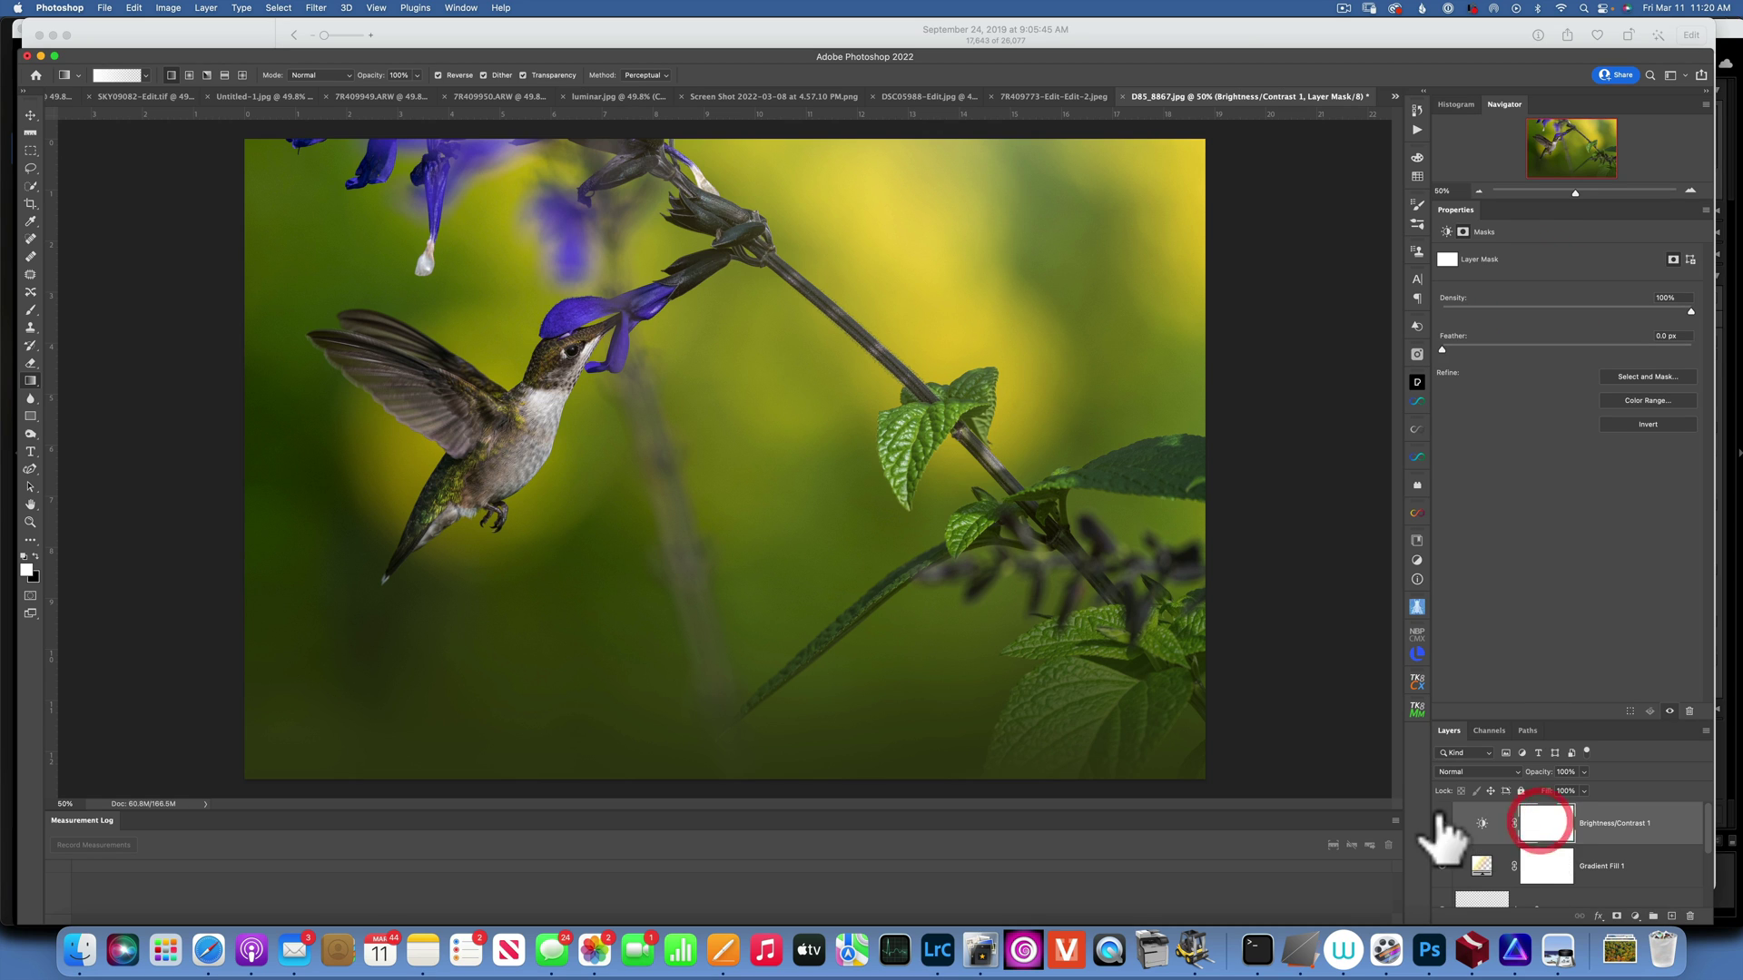
{"action": "key", "text": "b"}
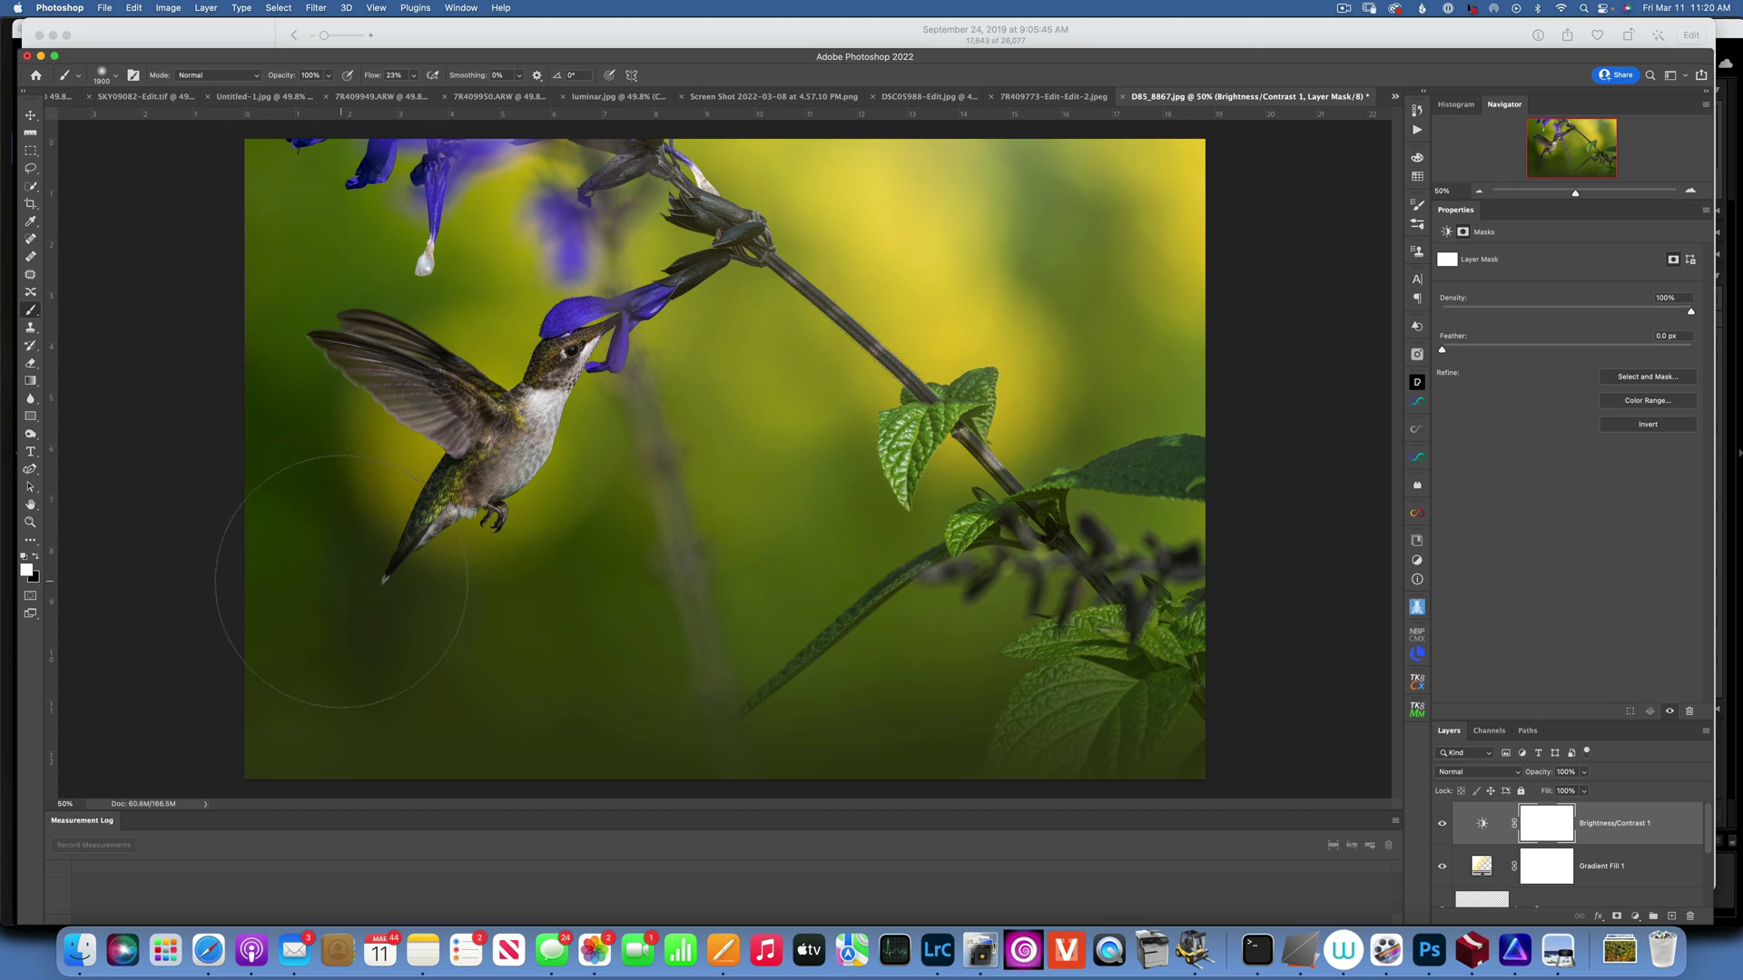
{"action": "key", "text": "x"}
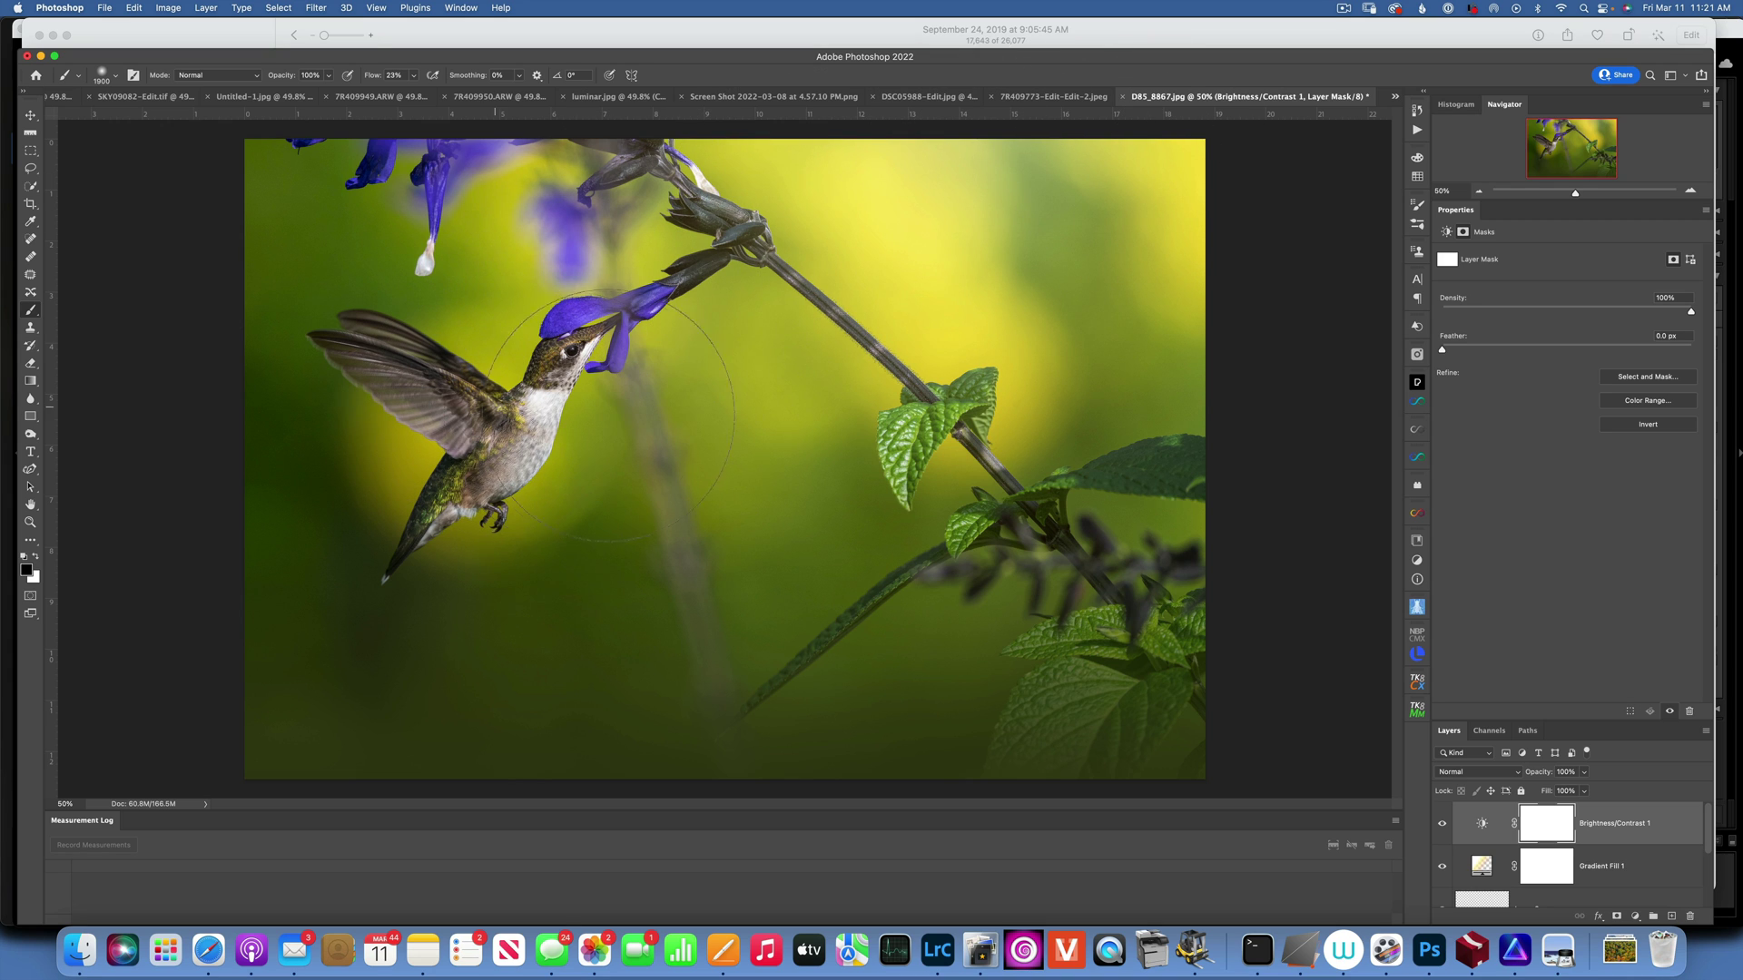
{"action": "mouse_move", "coordinate": [655, 322]}
{"action": "left_mouse_down"}
{"action": "mouse_move", "coordinate": [992, 175]}
{"action": "mouse_move", "coordinate": [853, 308]}
{"action": "mouse_move", "coordinate": [635, 308]}
{"action": "left_mouse_up"}
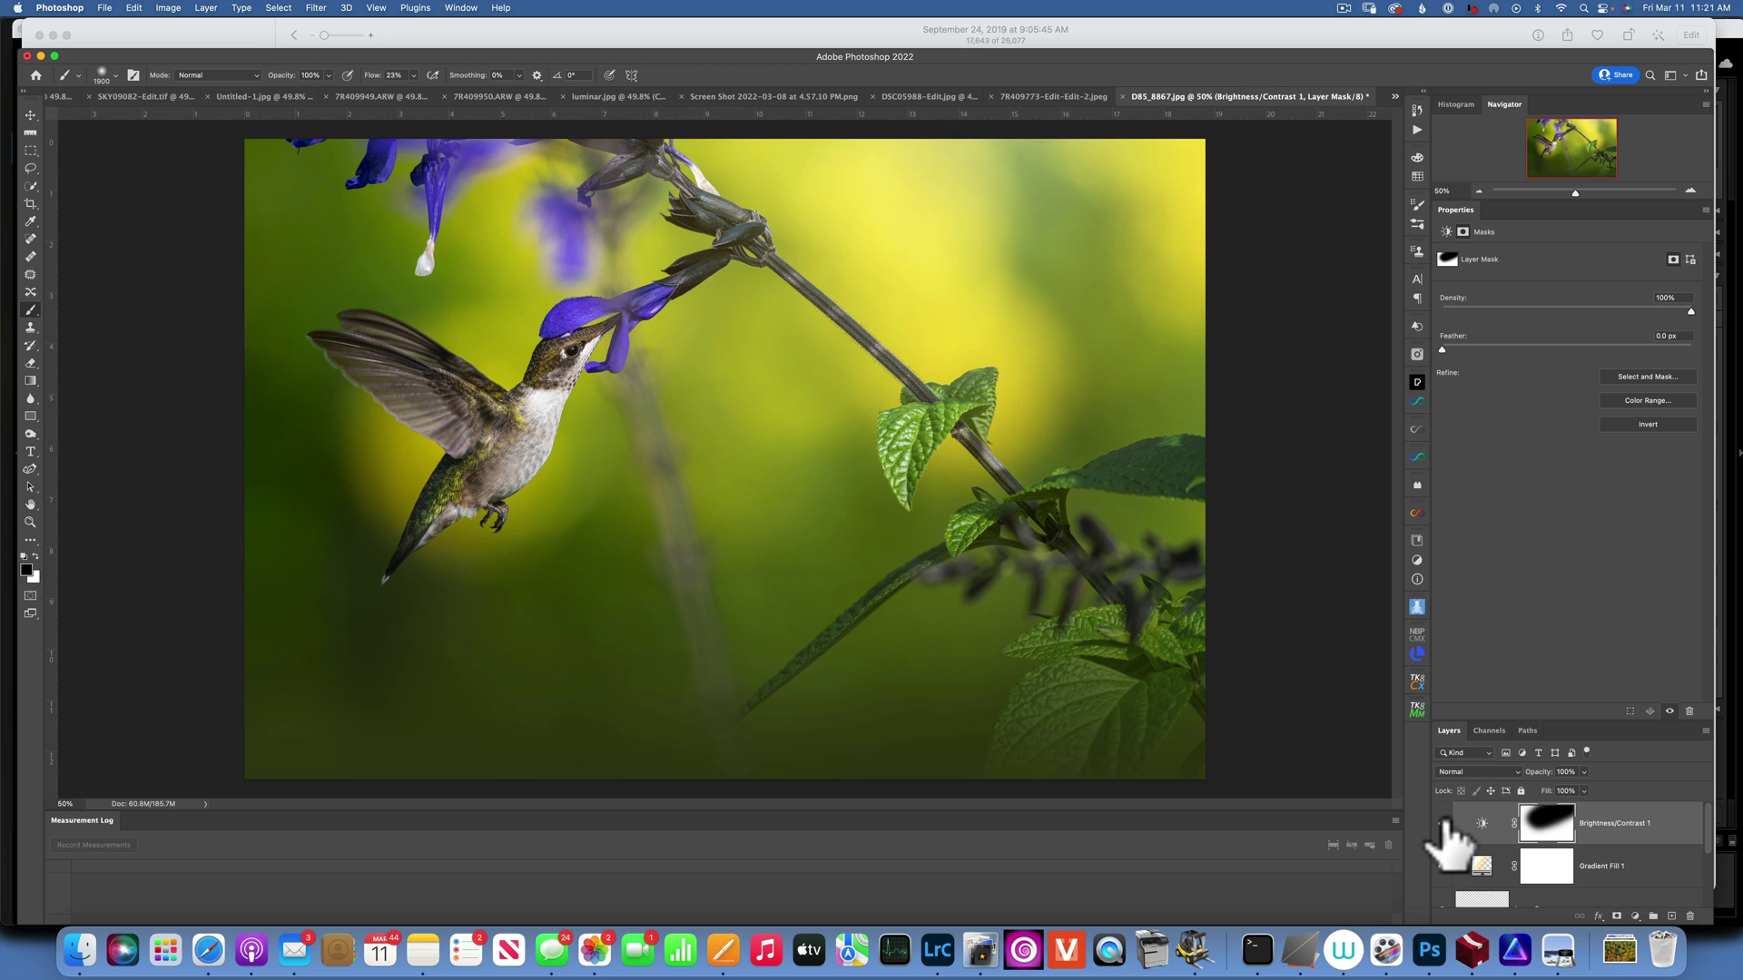
{"action": "left_click", "coordinate": [1443, 823]}
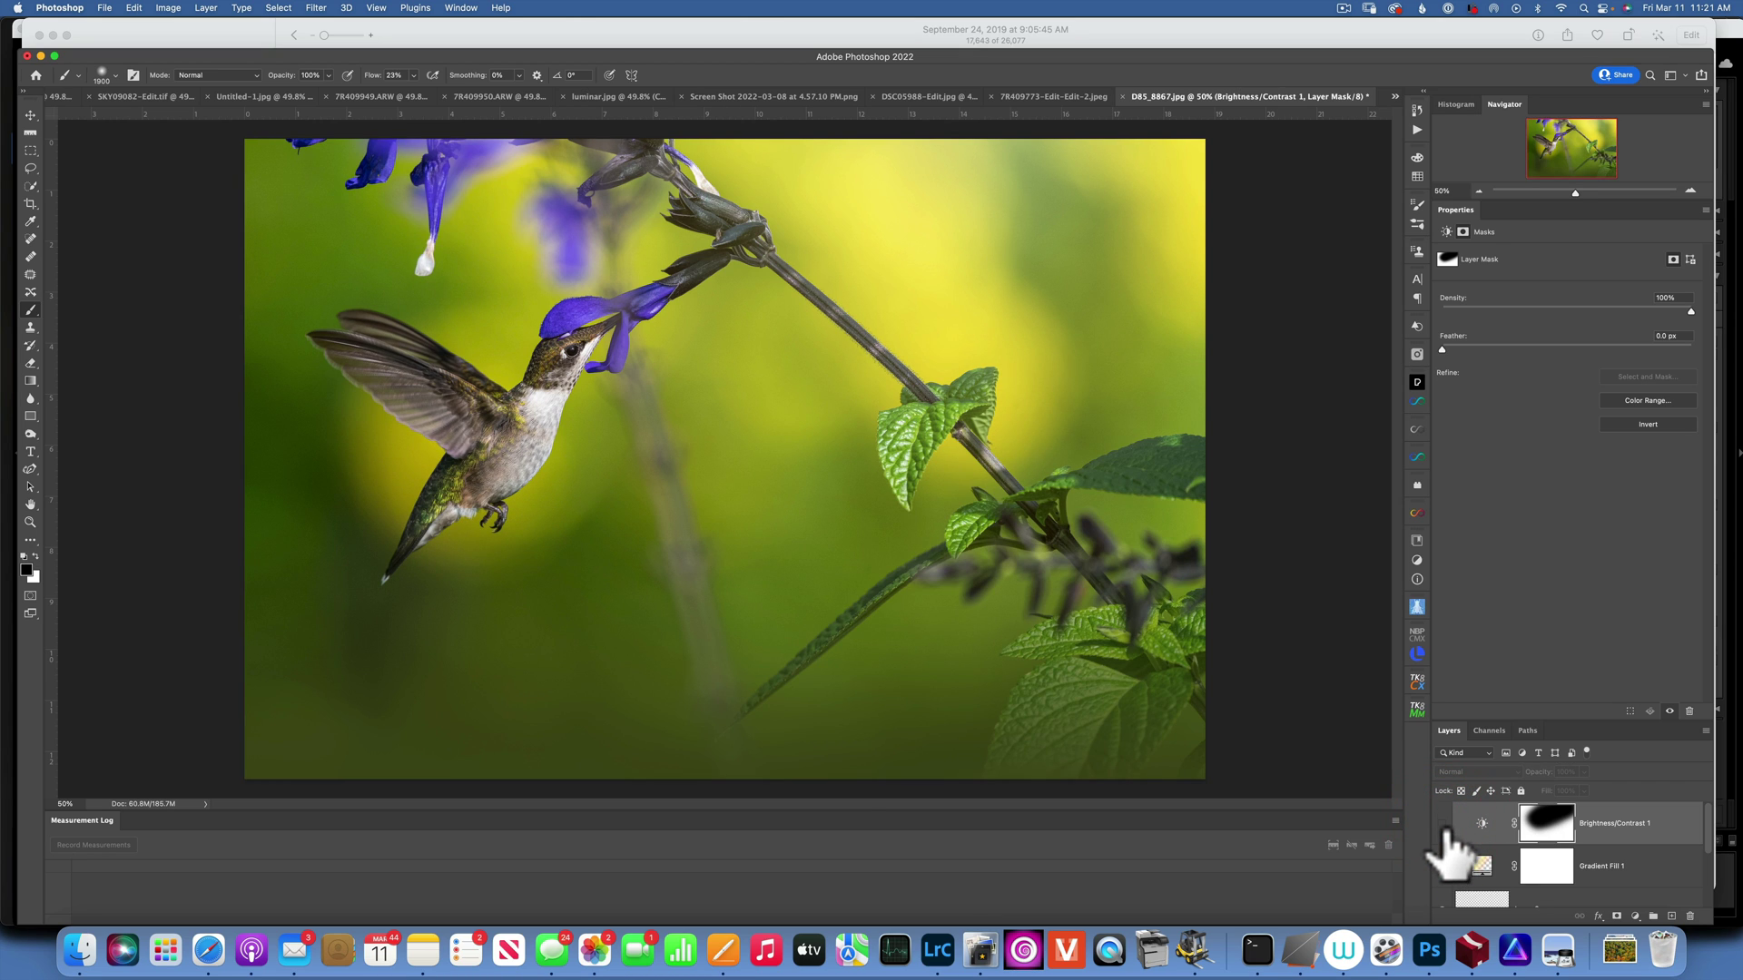
{"action": "left_click", "coordinate": [1443, 823]}
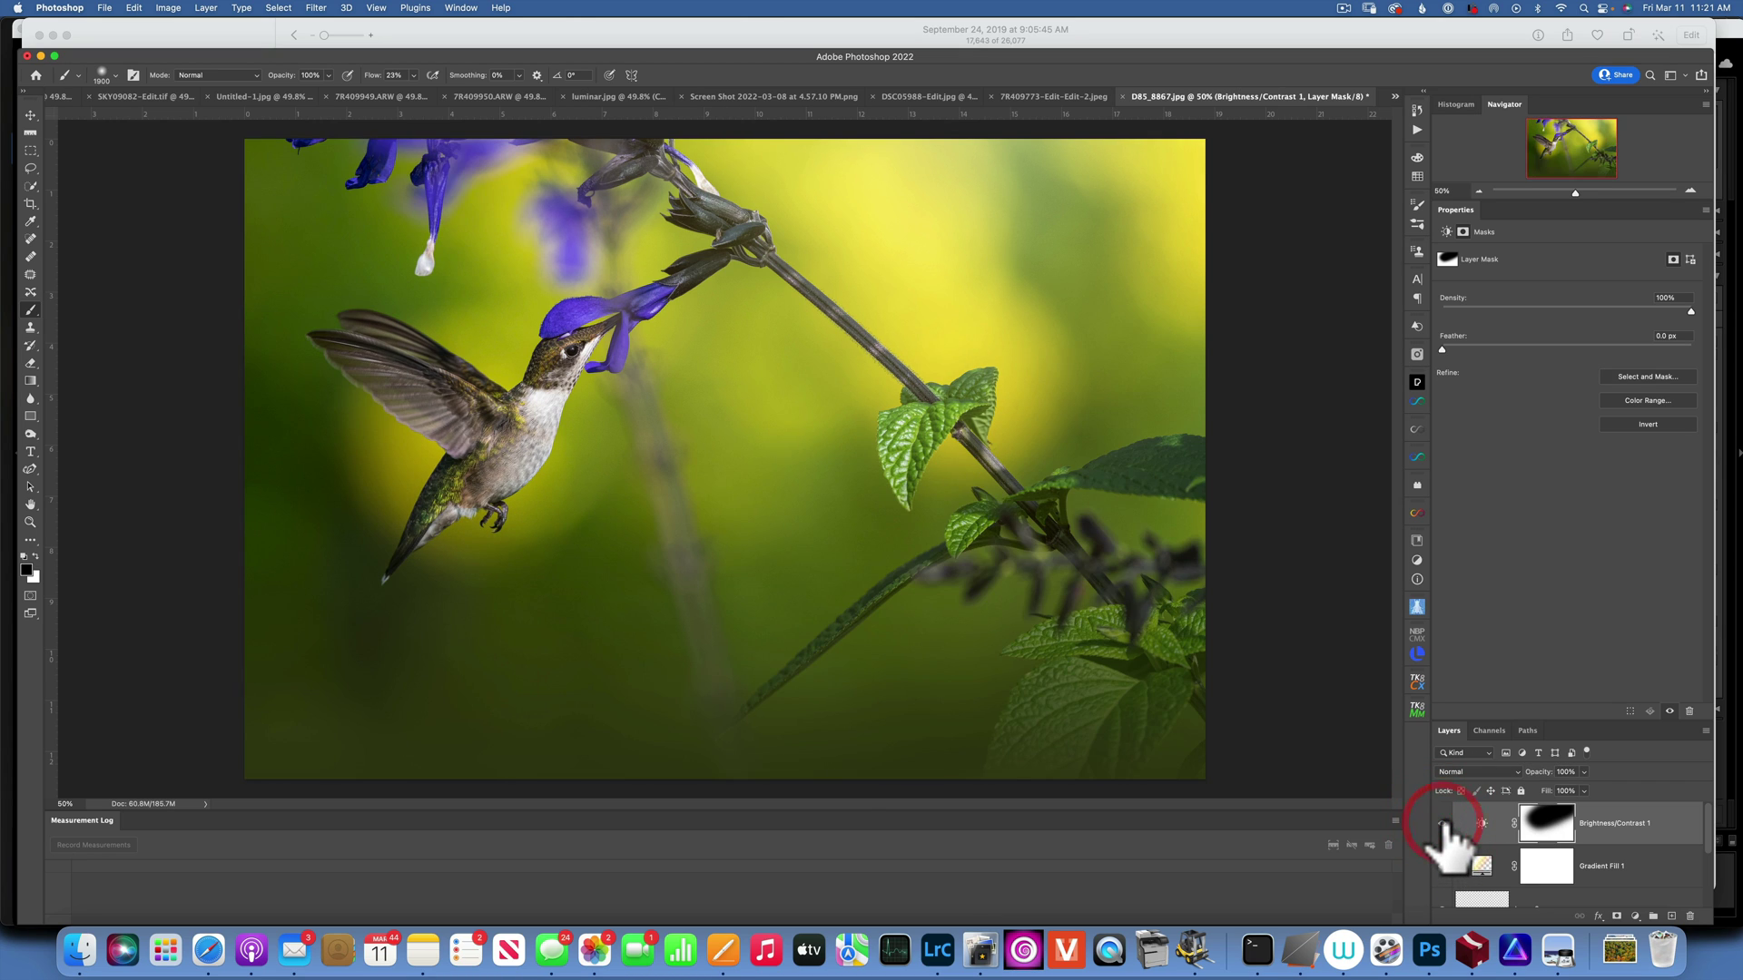
{"action": "left_click", "coordinate": [1443, 823]}
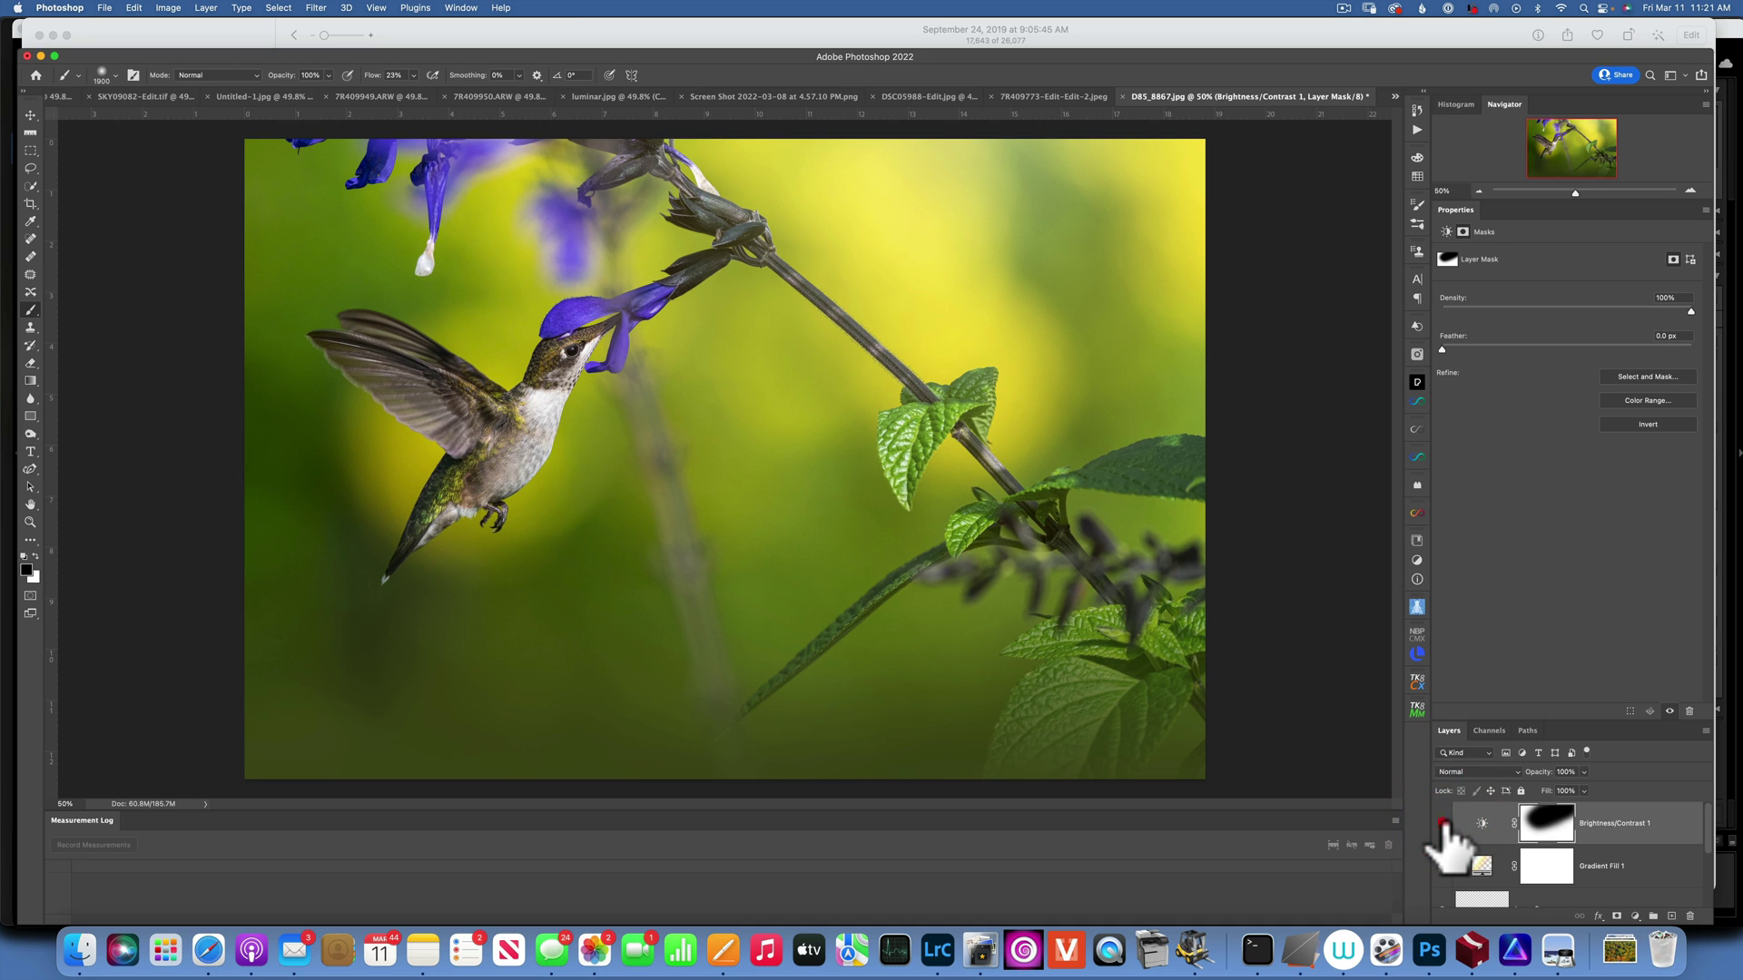
{"action": "left_click", "coordinate": [1442, 824]}
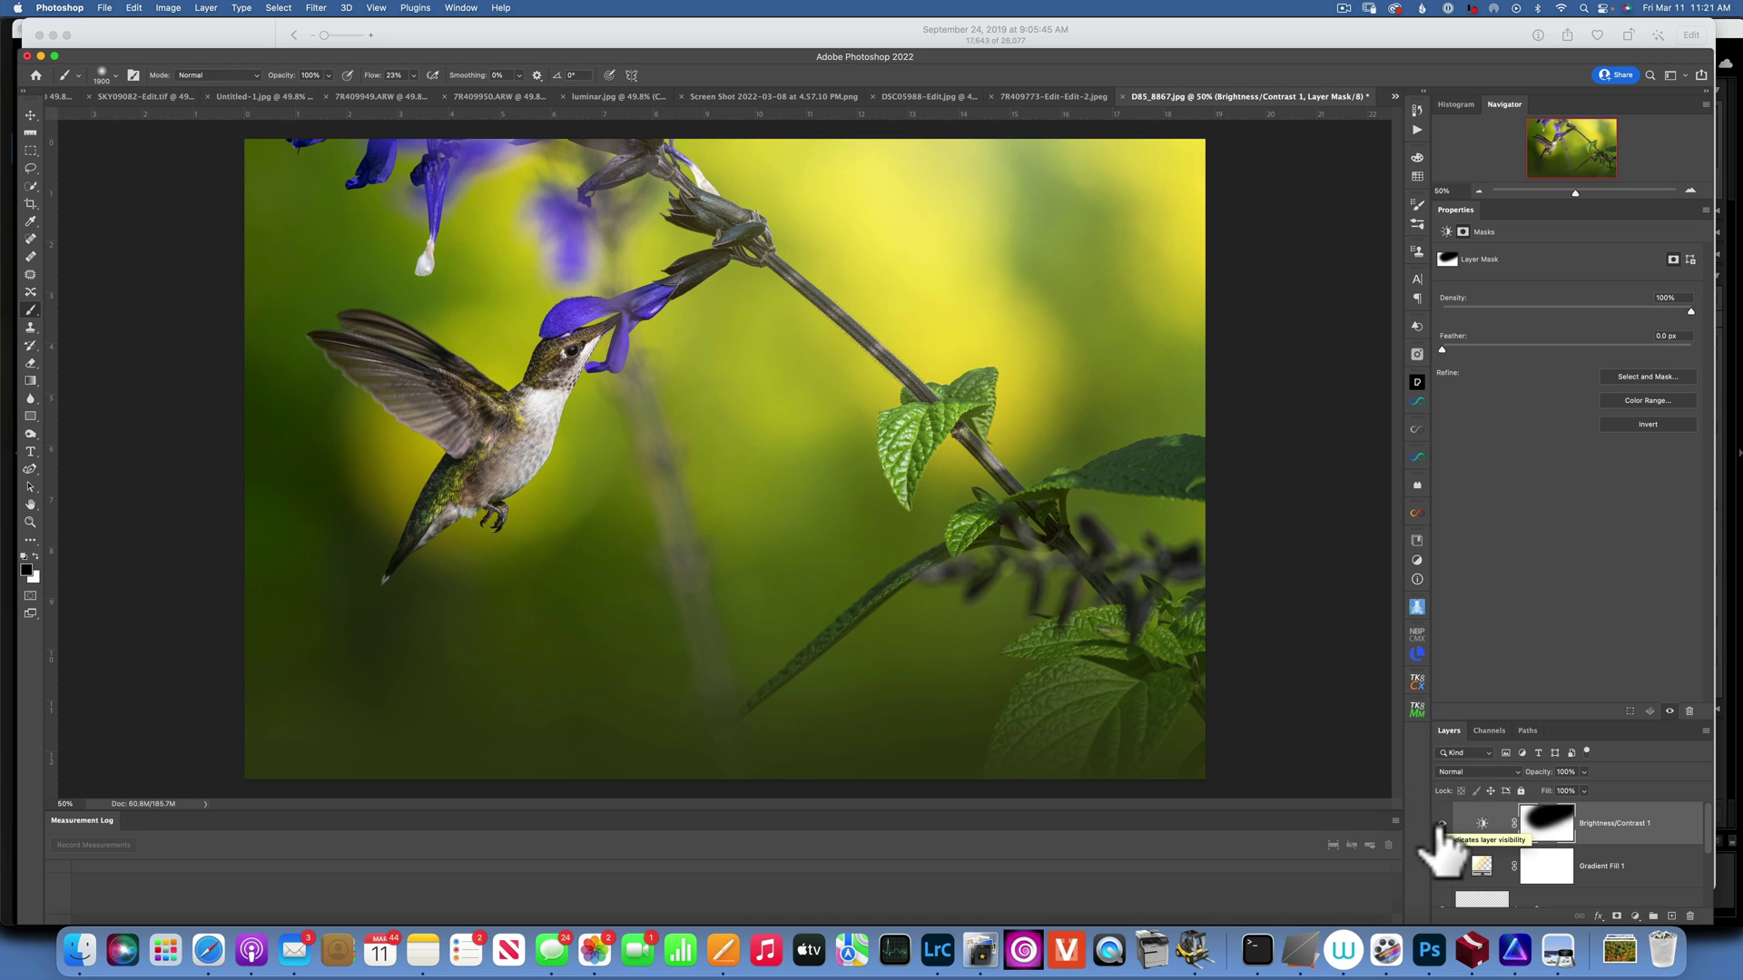
Add another gradient fill layer above the Brightness/Contrast adjustment and set its style to Radial
{"action": "left_click", "coordinate": [1634, 914]}
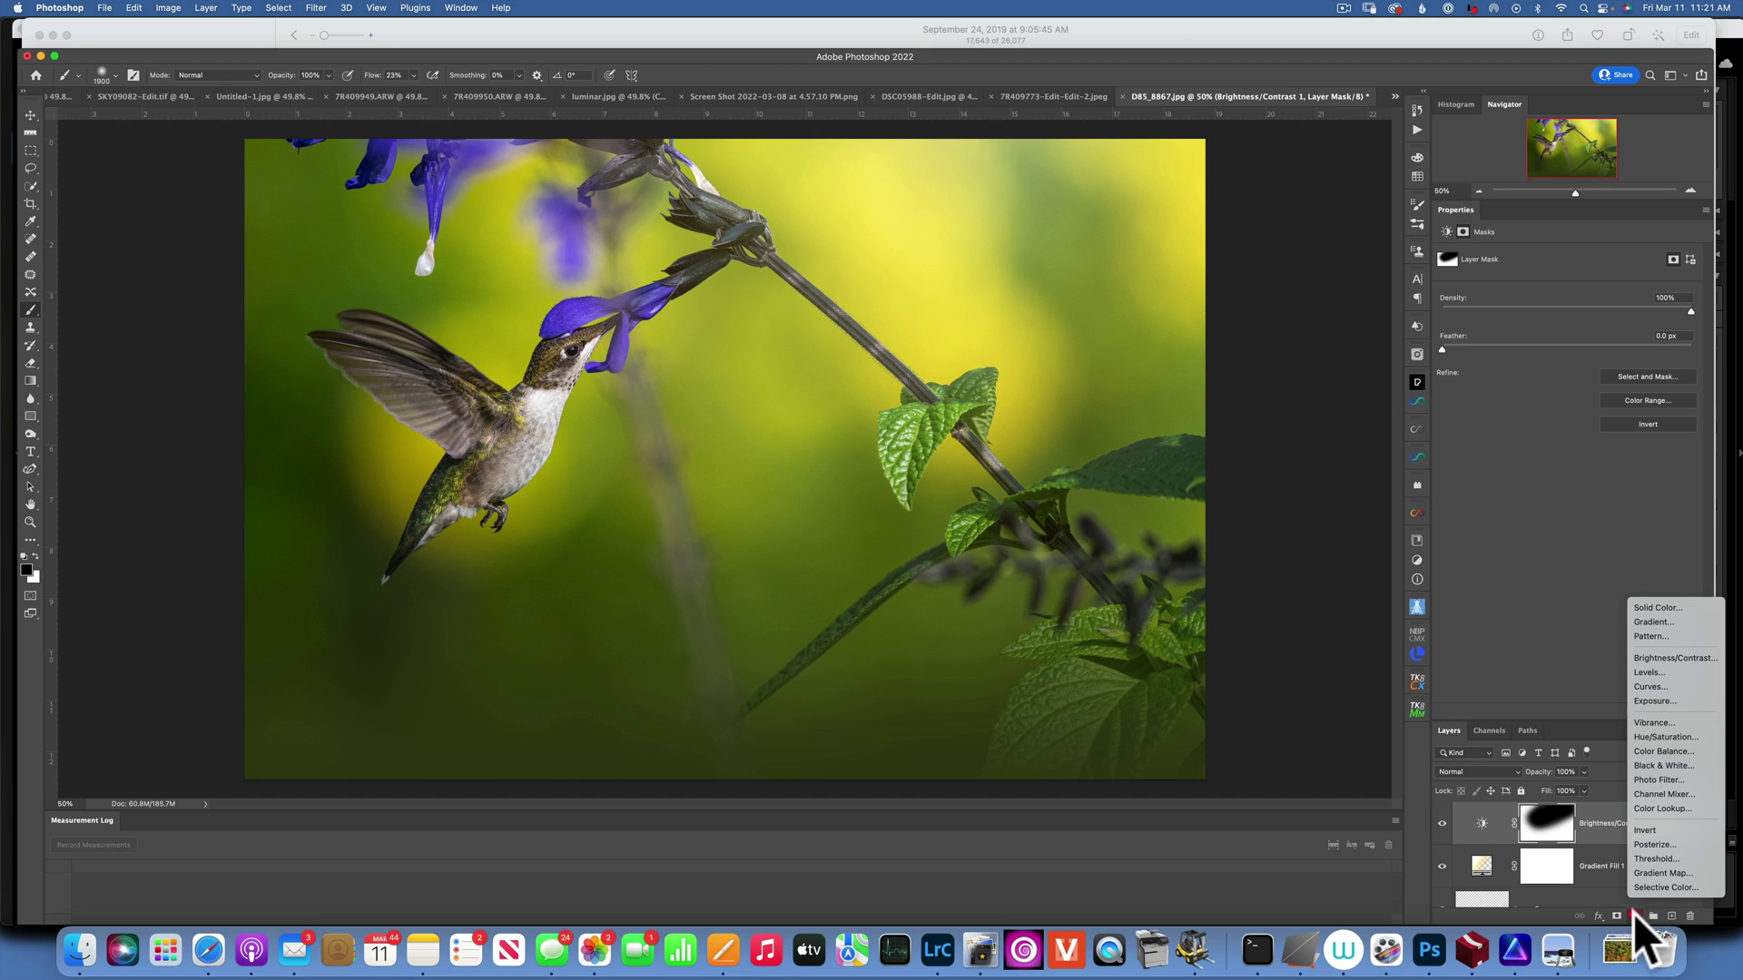
{"action": "left_click", "coordinate": [1654, 620]}
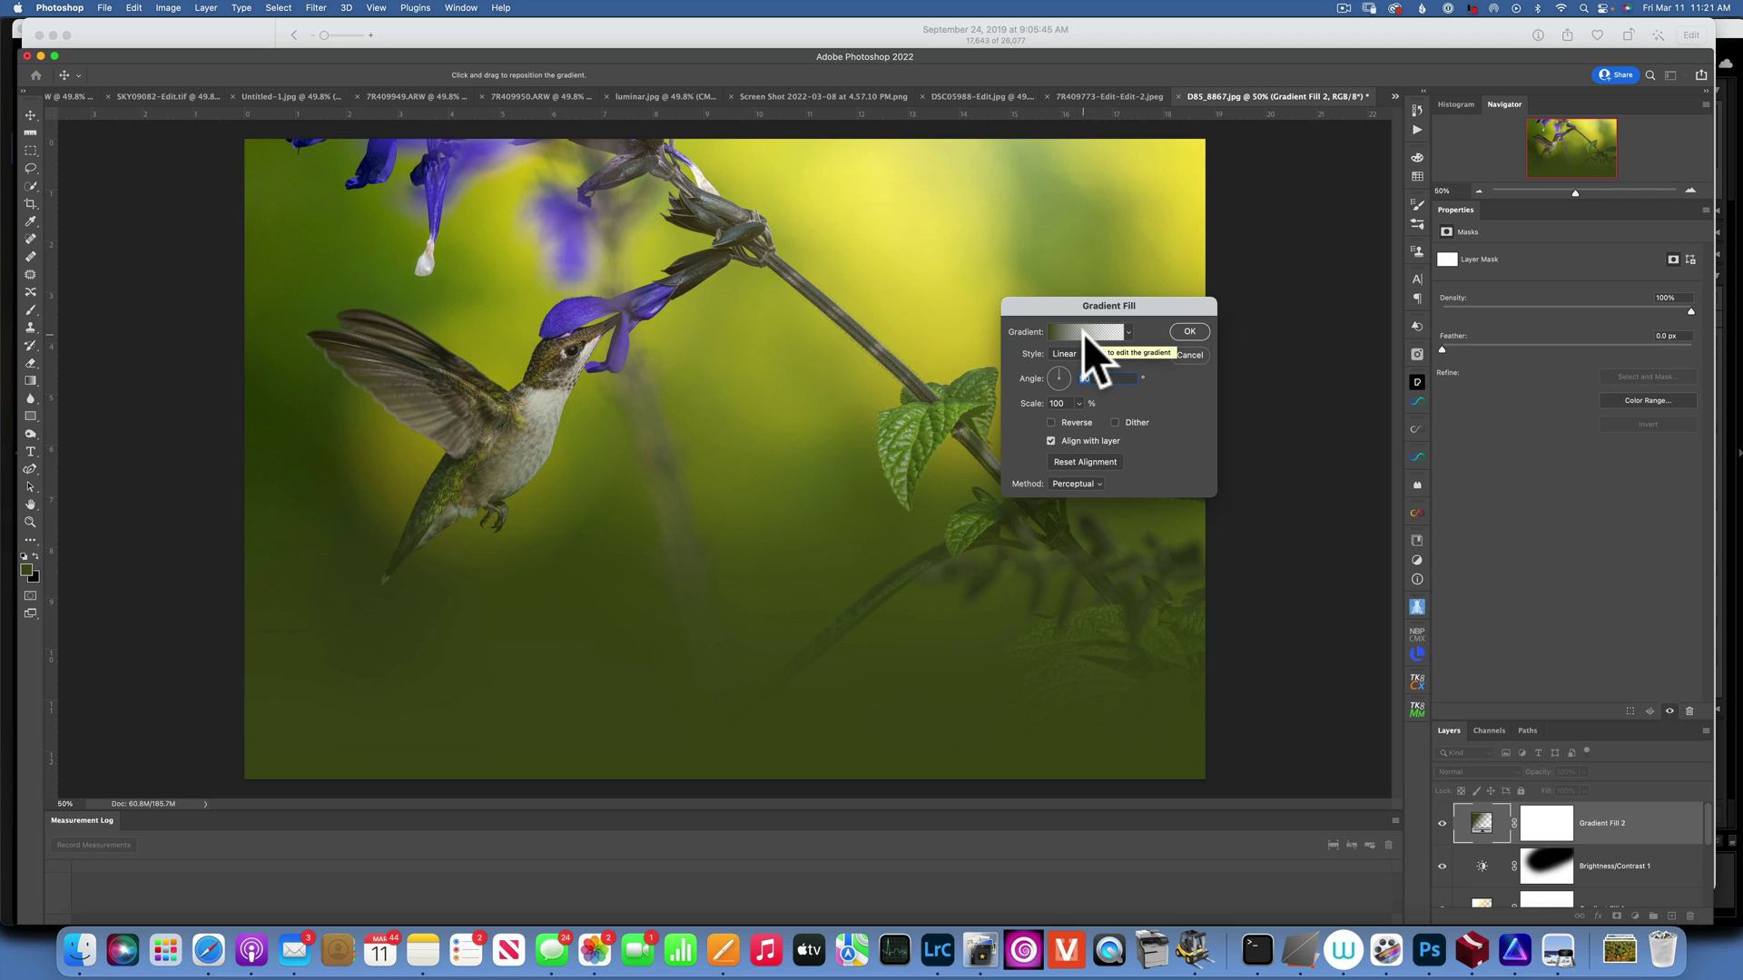
{"action": "left_click", "coordinate": [1069, 352]}
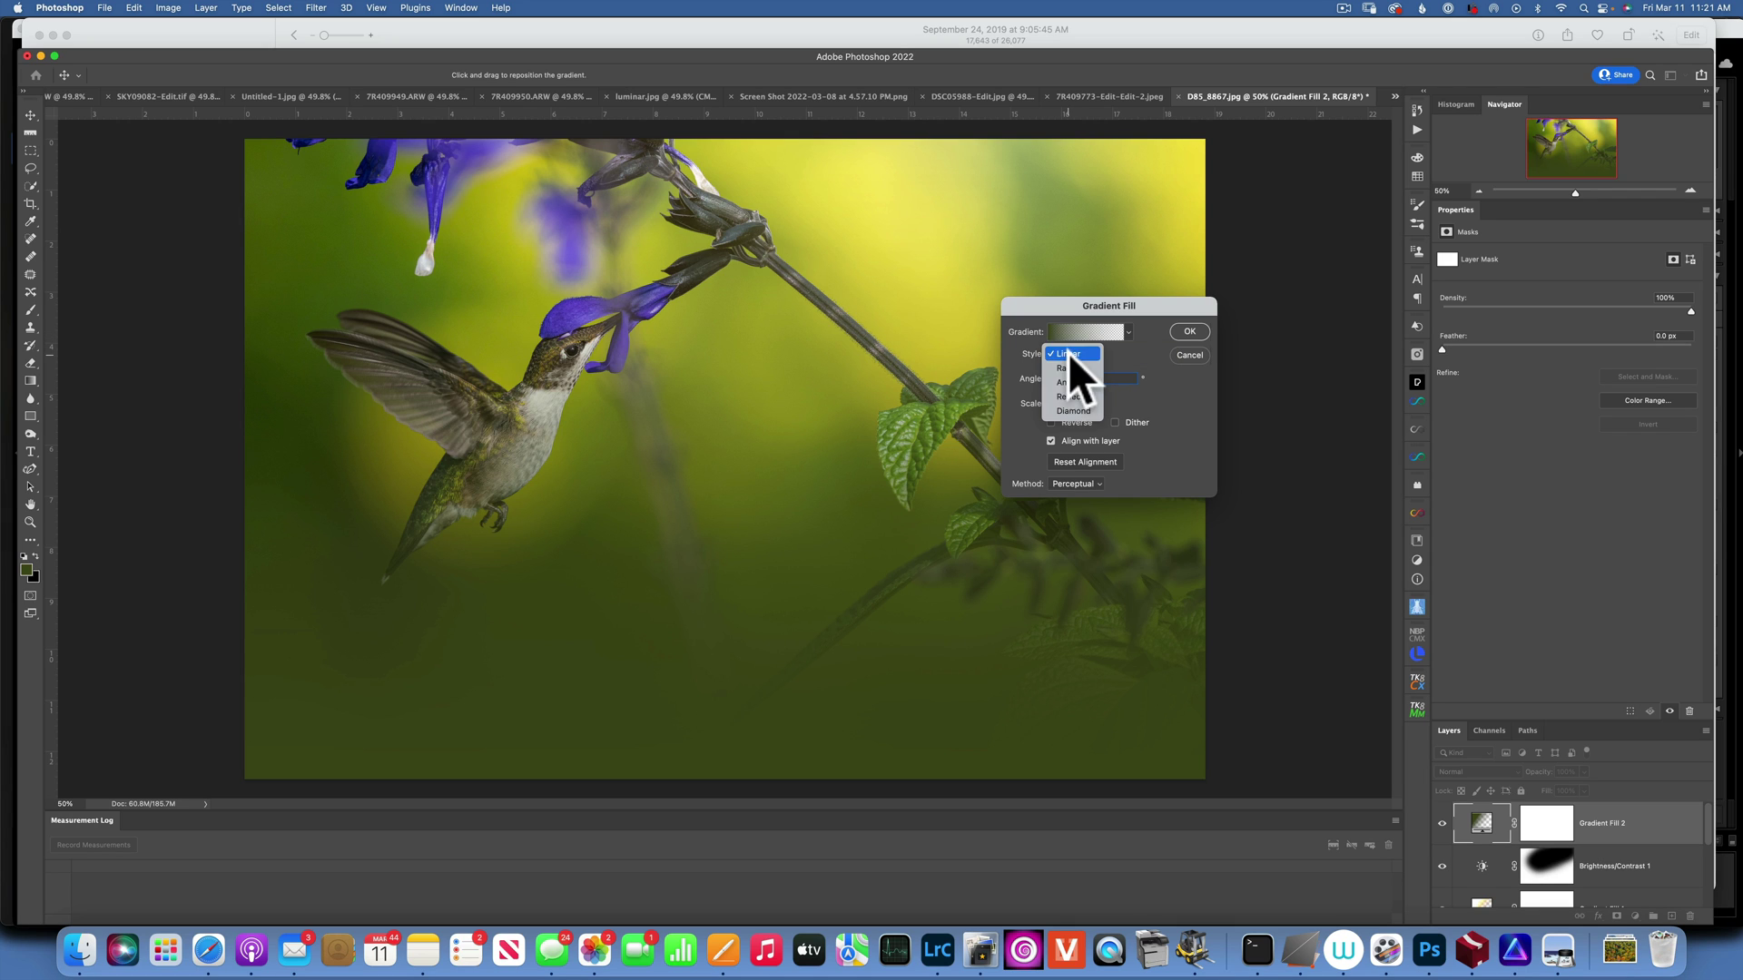
{"action": "left_click", "coordinate": [1076, 369]}
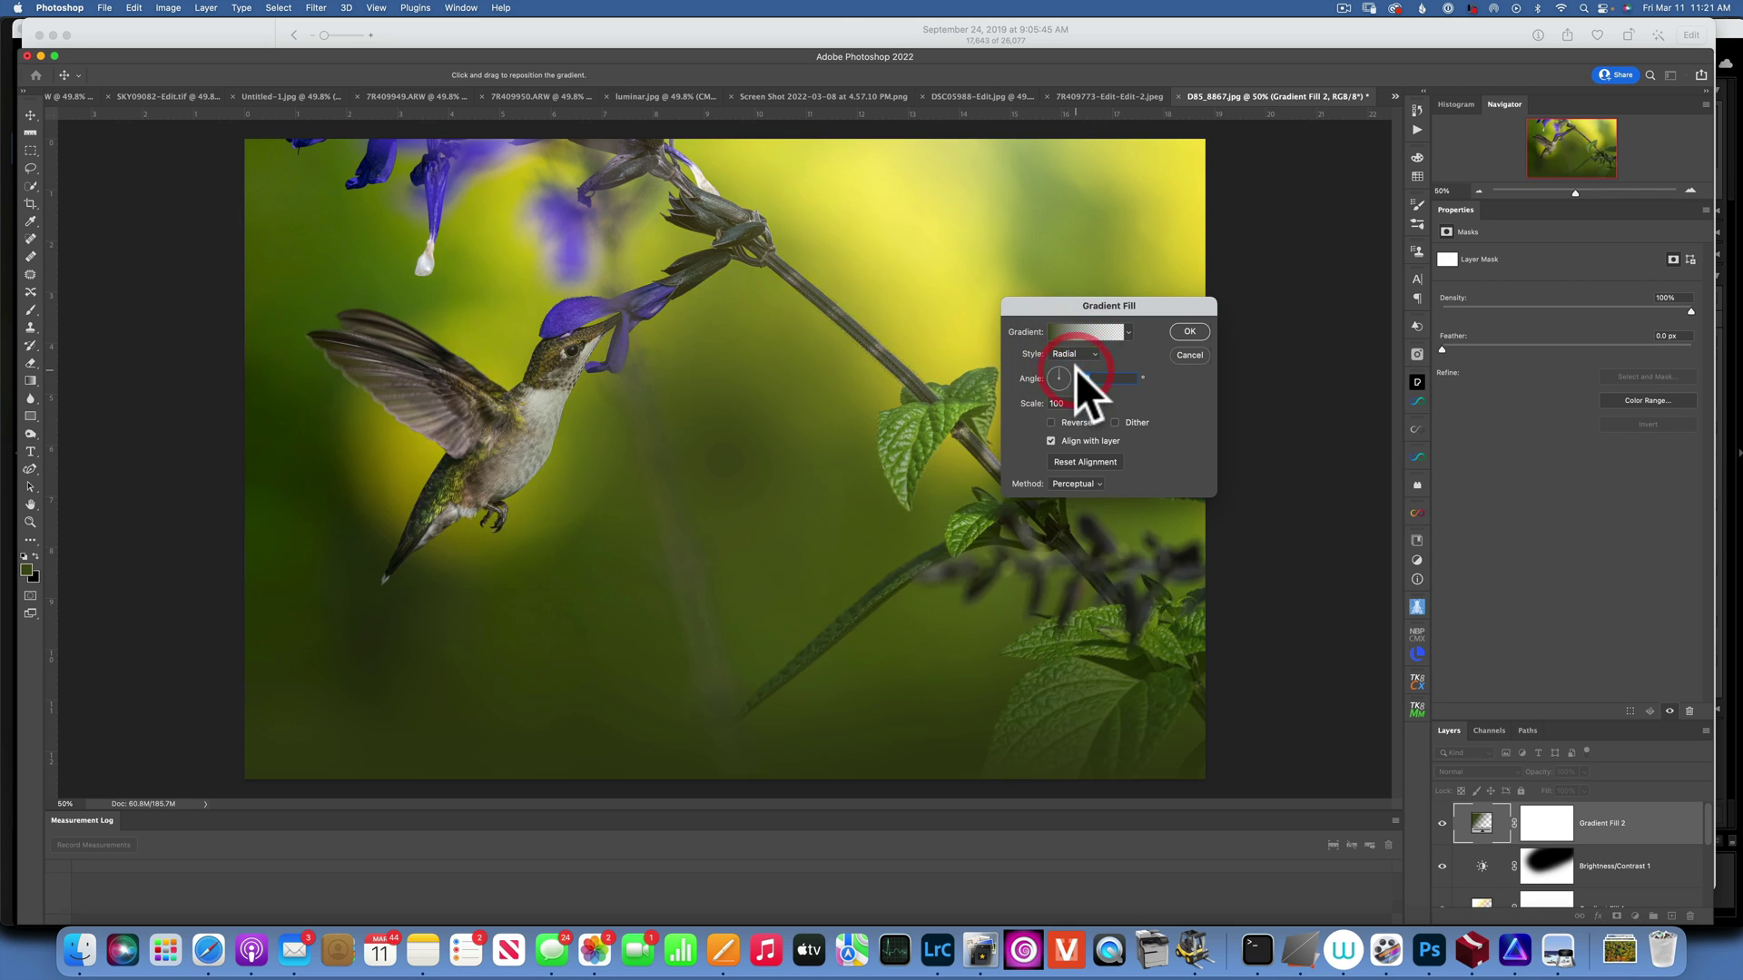
Load the Violet, Orange preset for the new gradient fill and change its starting color stop to dark blue #0b3c59
{"action": "left_click", "coordinate": [1077, 334]}
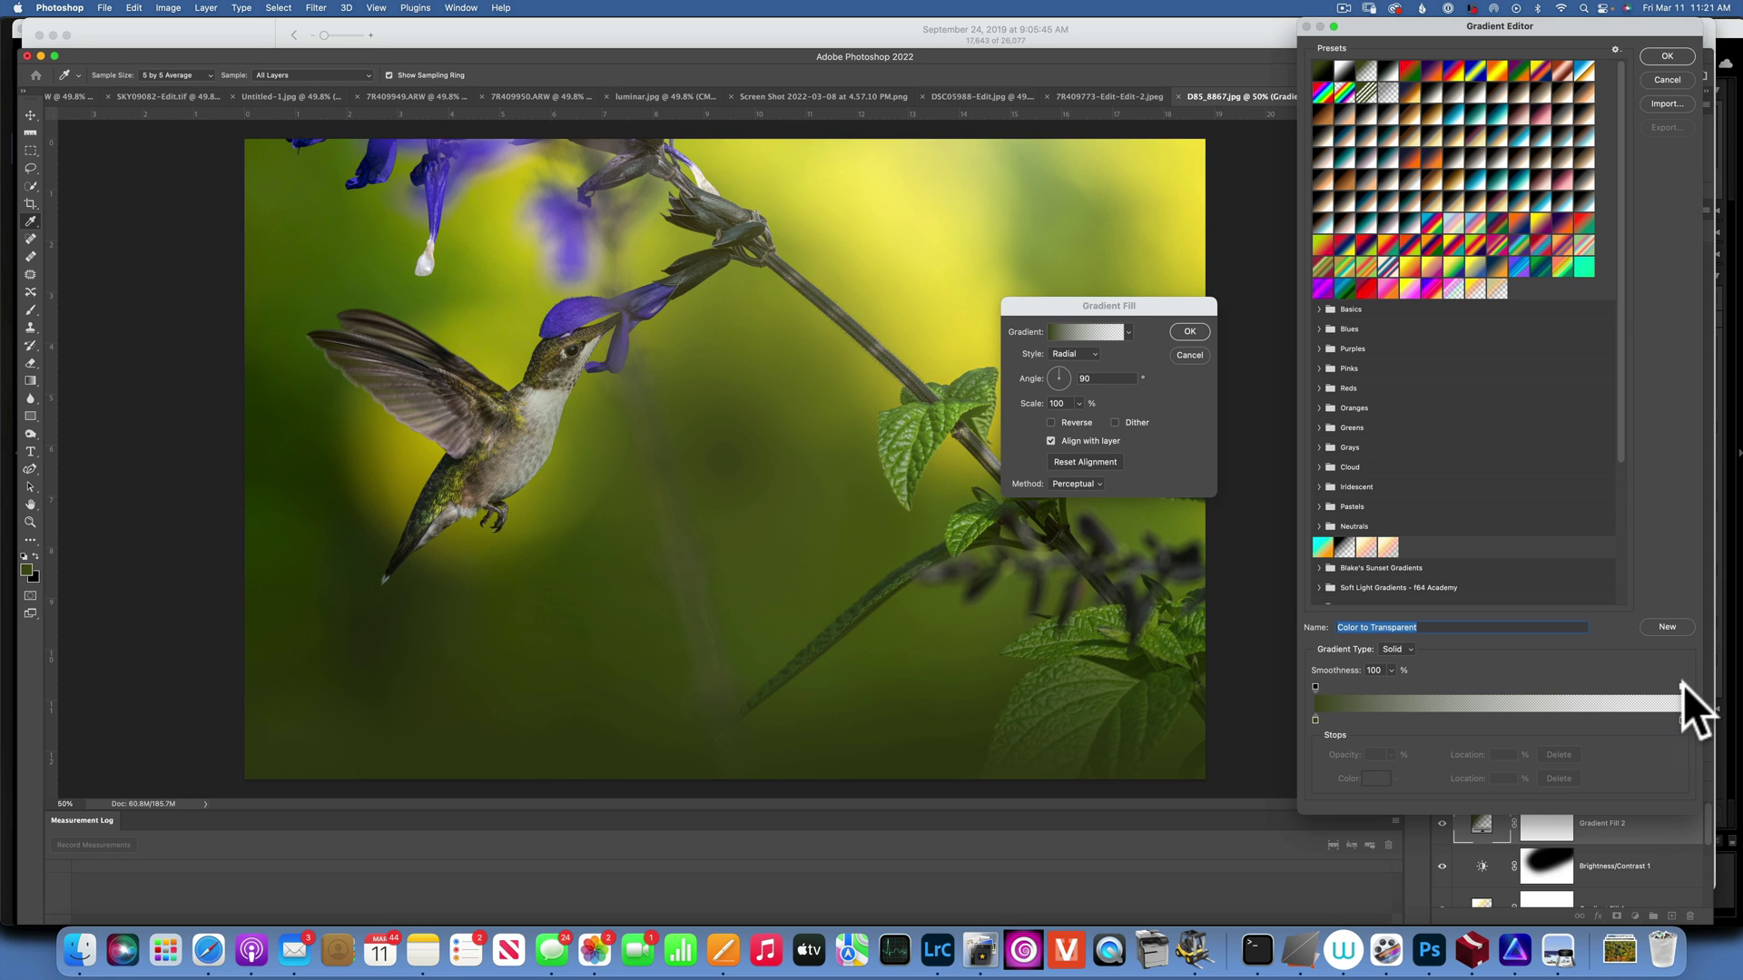
{"action": "left_click", "coordinate": [1431, 71]}
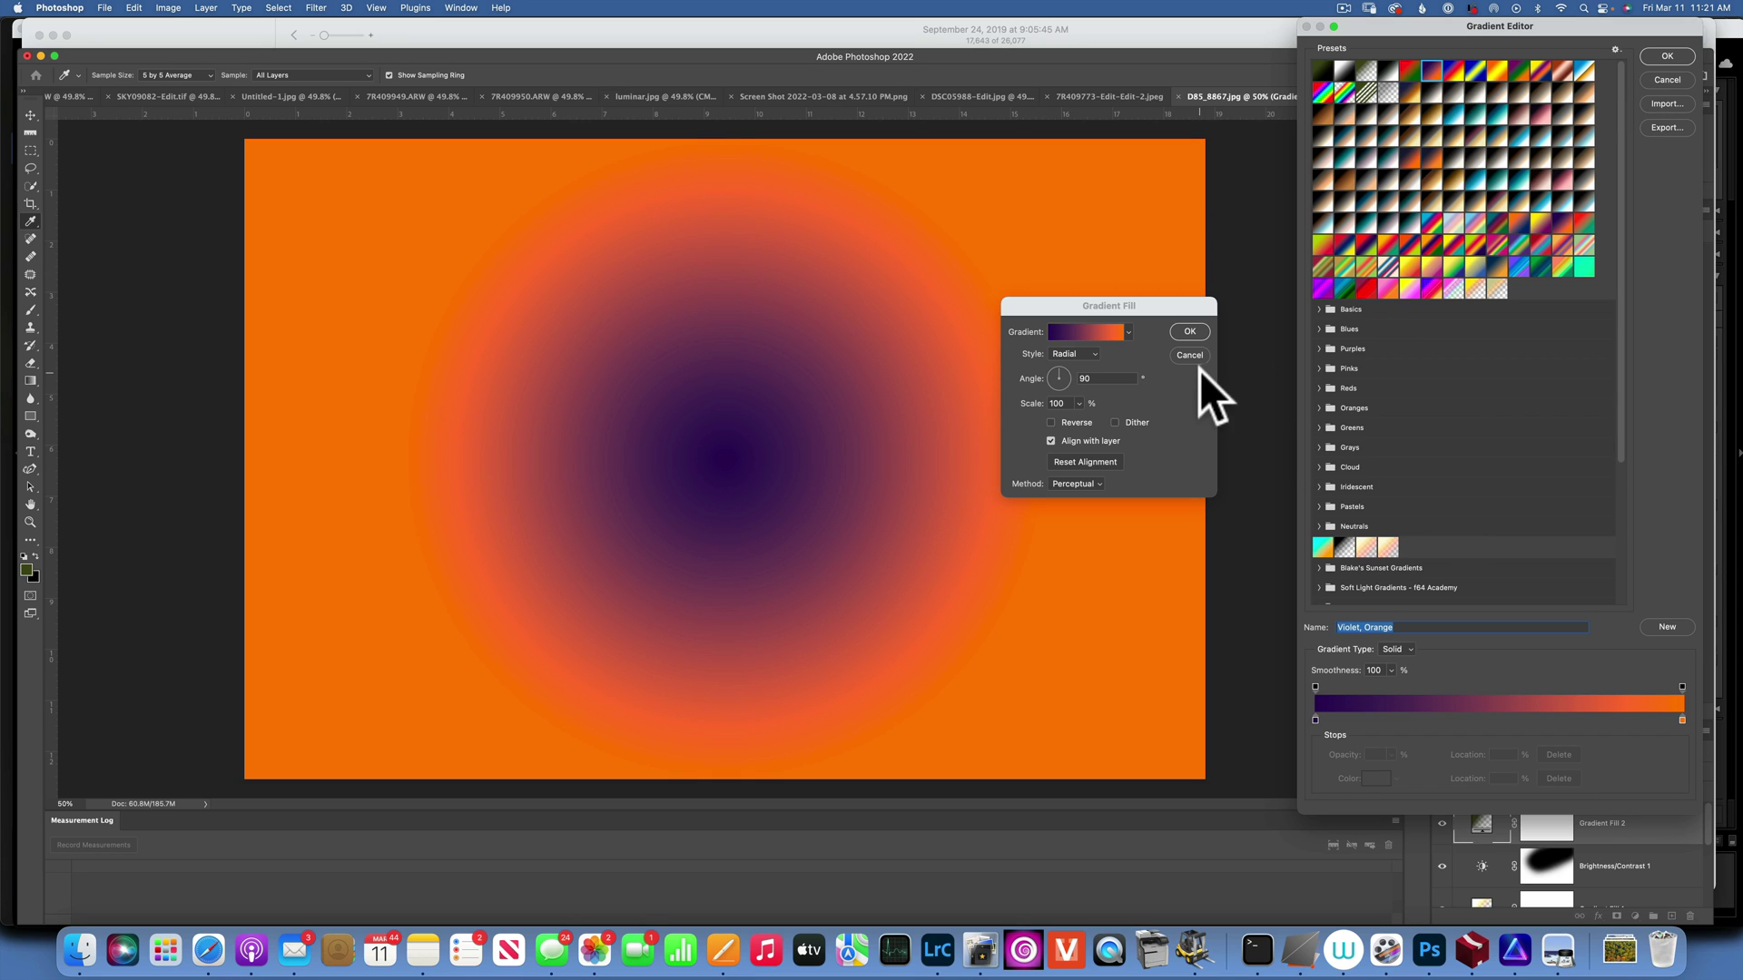
{"action": "left_click", "coordinate": [1316, 720]}
{"action": "left_click", "coordinate": [1375, 777]}
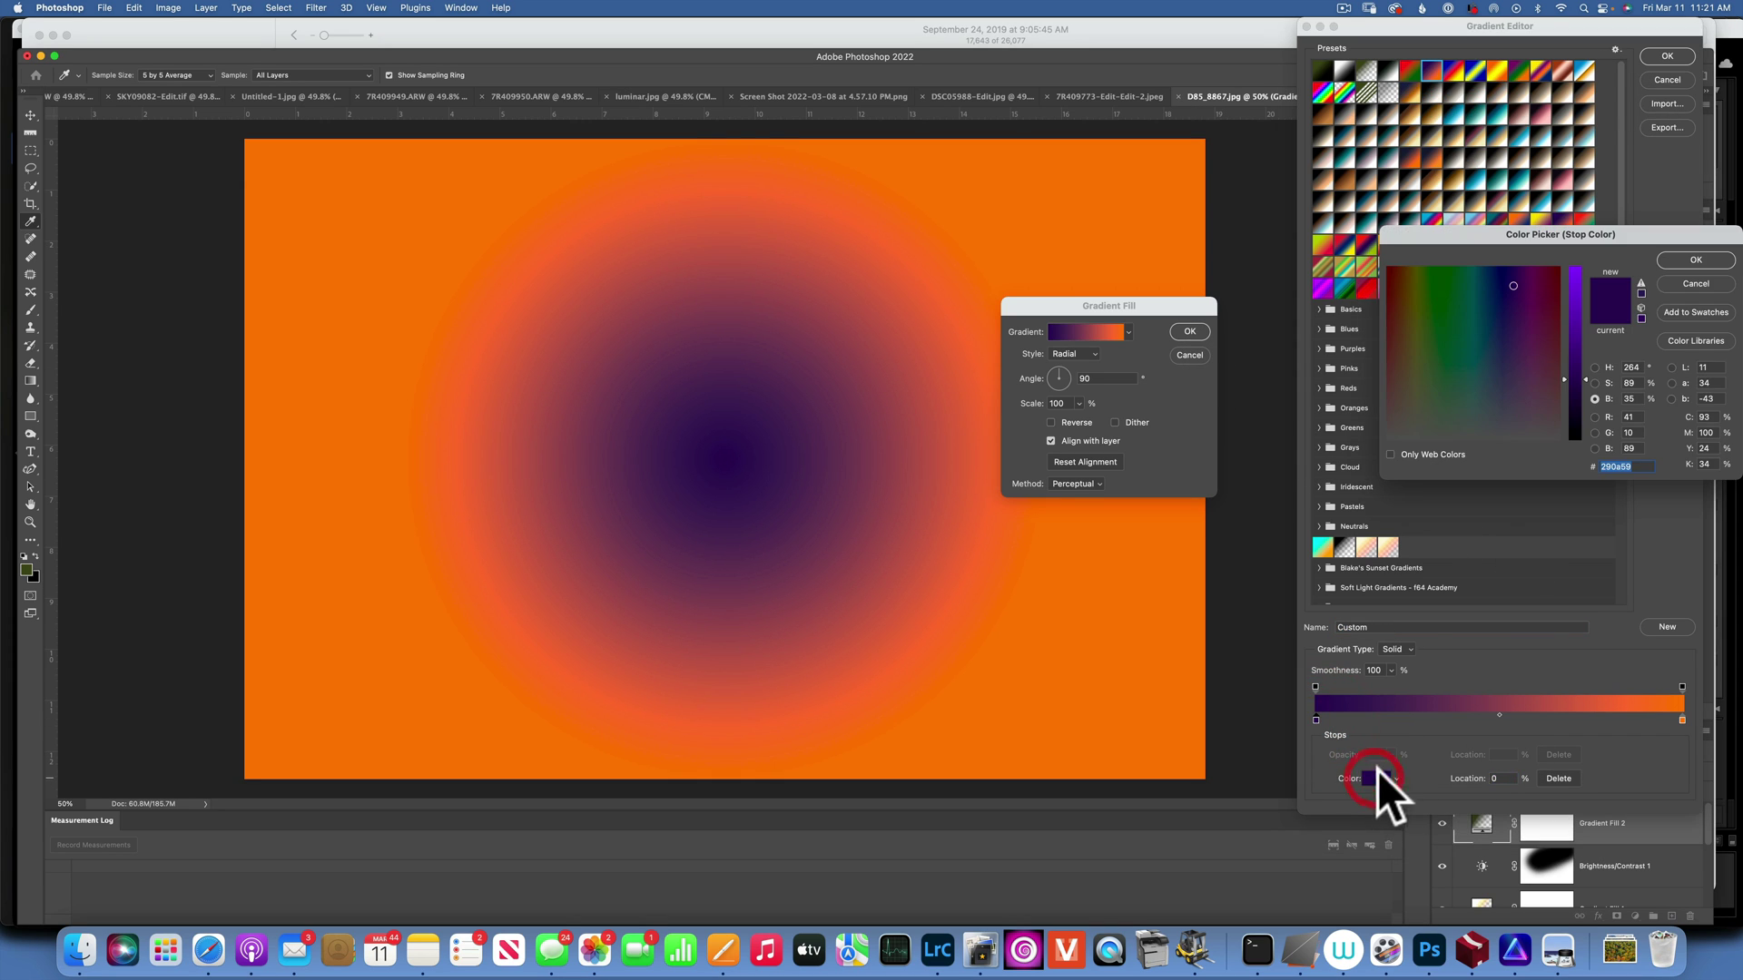
{"action": "left_click_drag", "start_coordinate": [1514, 286], "coordinate": [1488, 285]}
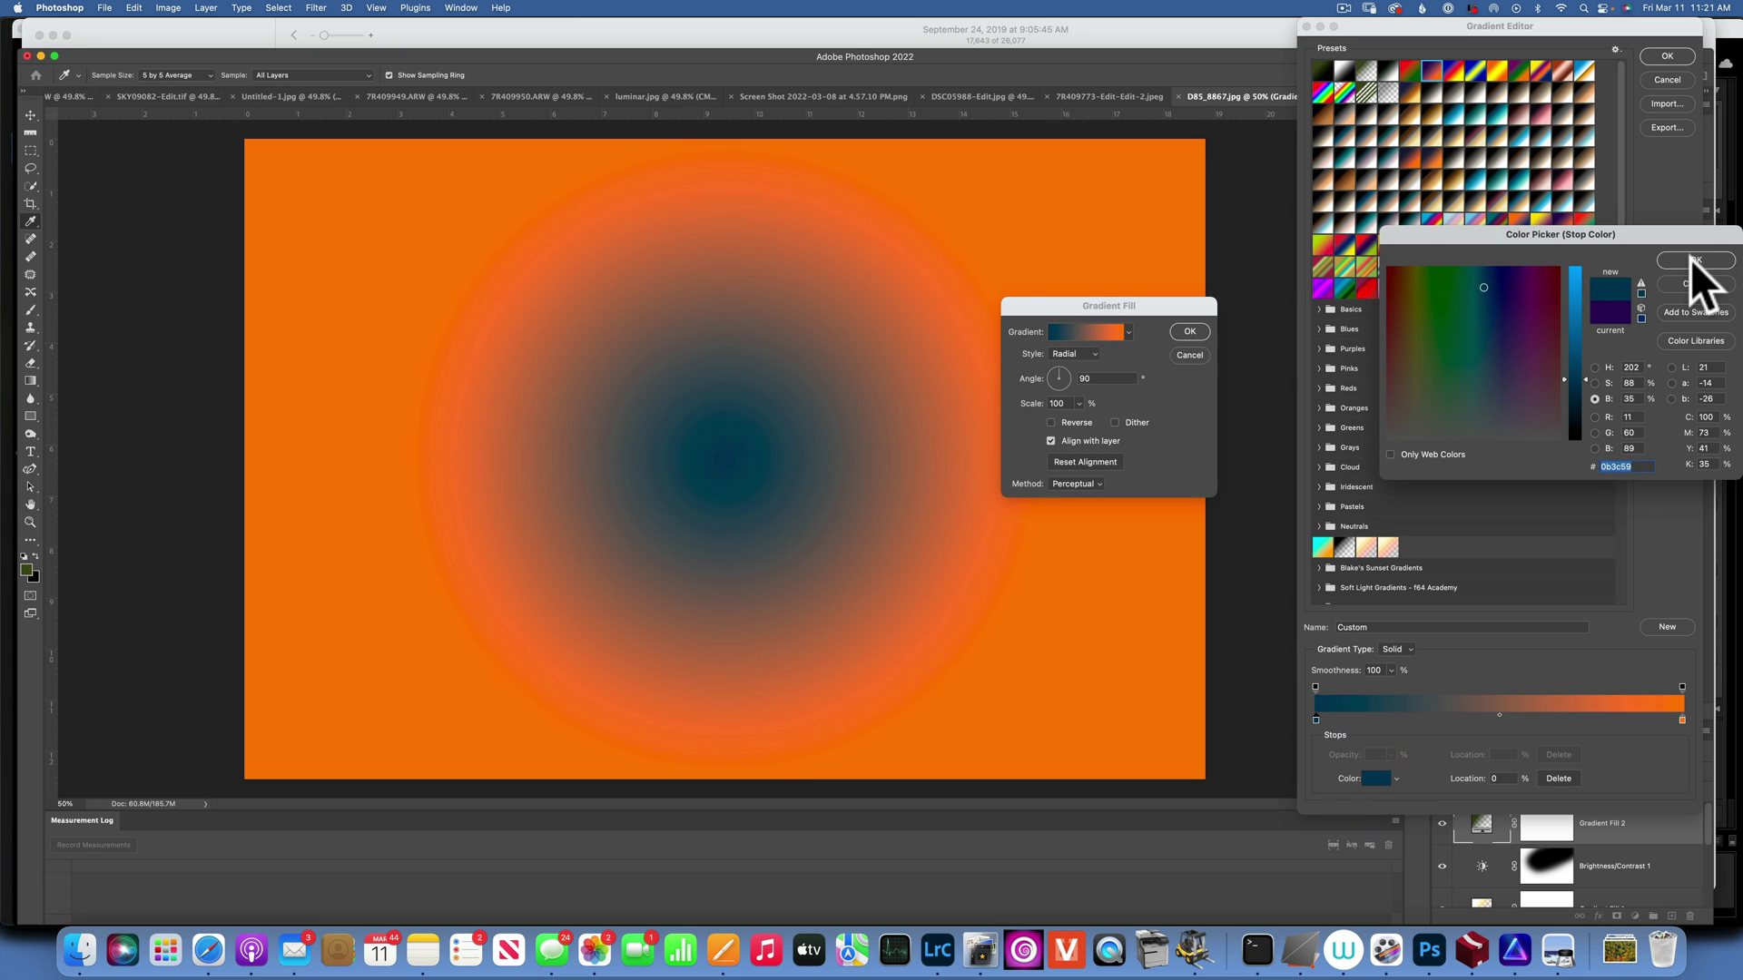
{"action": "left_click", "coordinate": [1694, 261]}
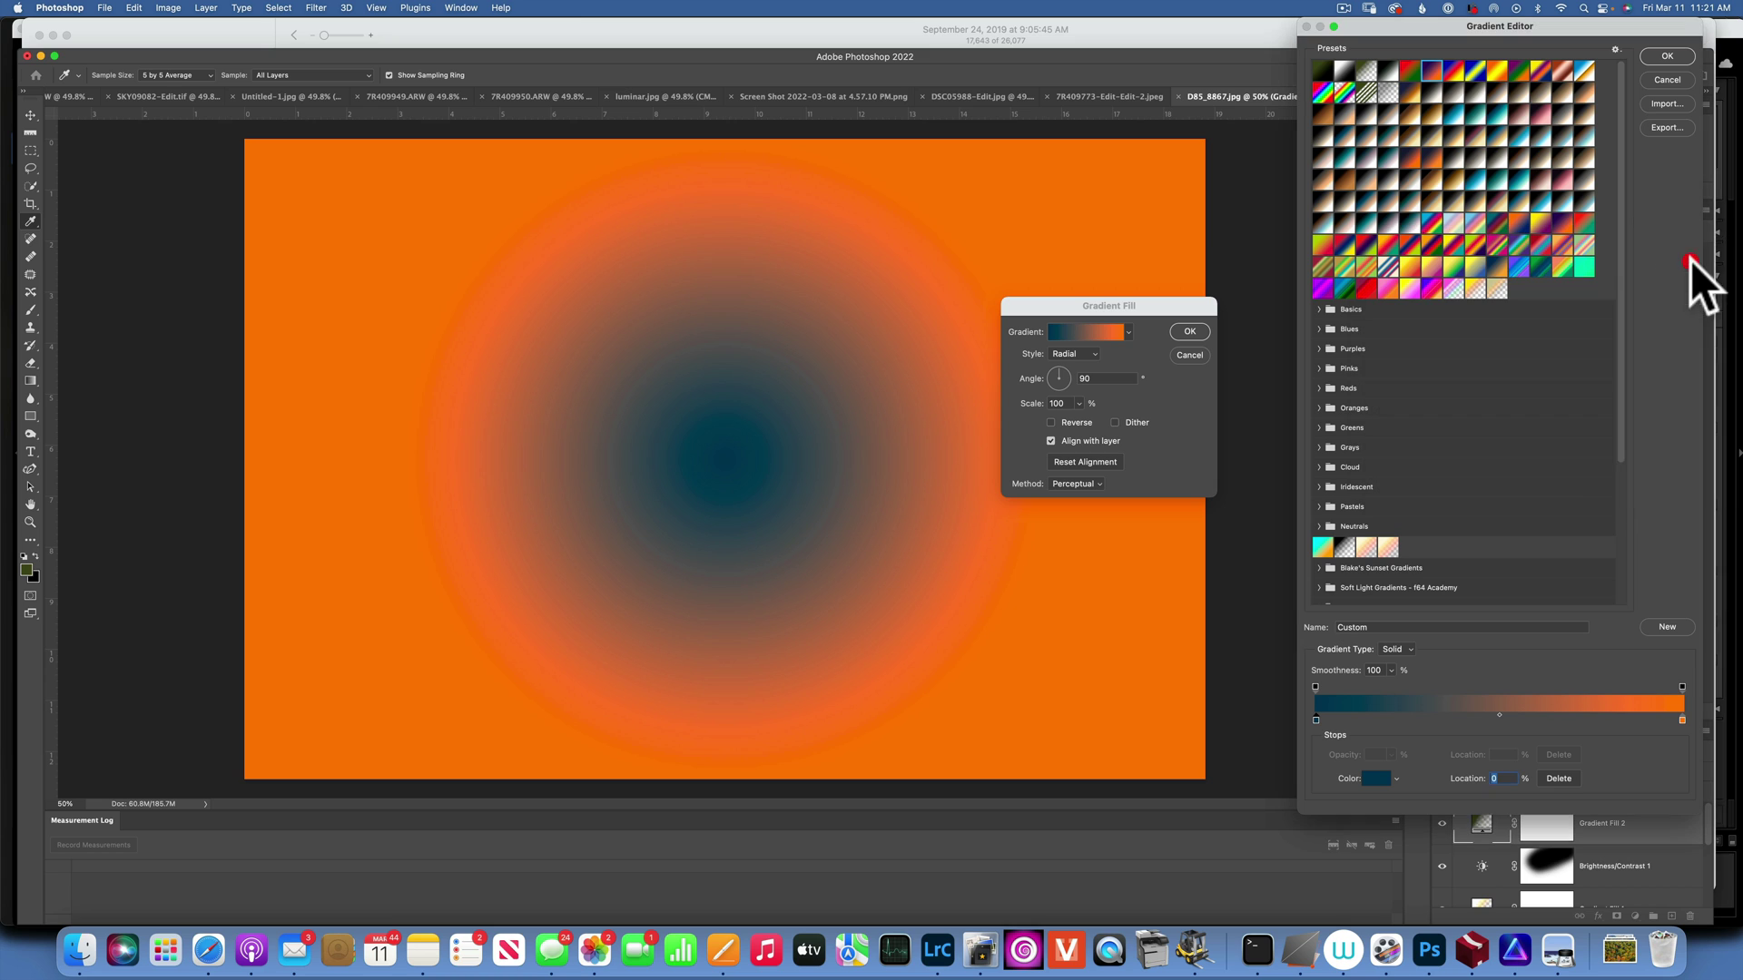
Change the gradient's orange end stop to pale cyan #dcffff and accept the edited gradient
{"action": "left_click", "coordinate": [1682, 720]}
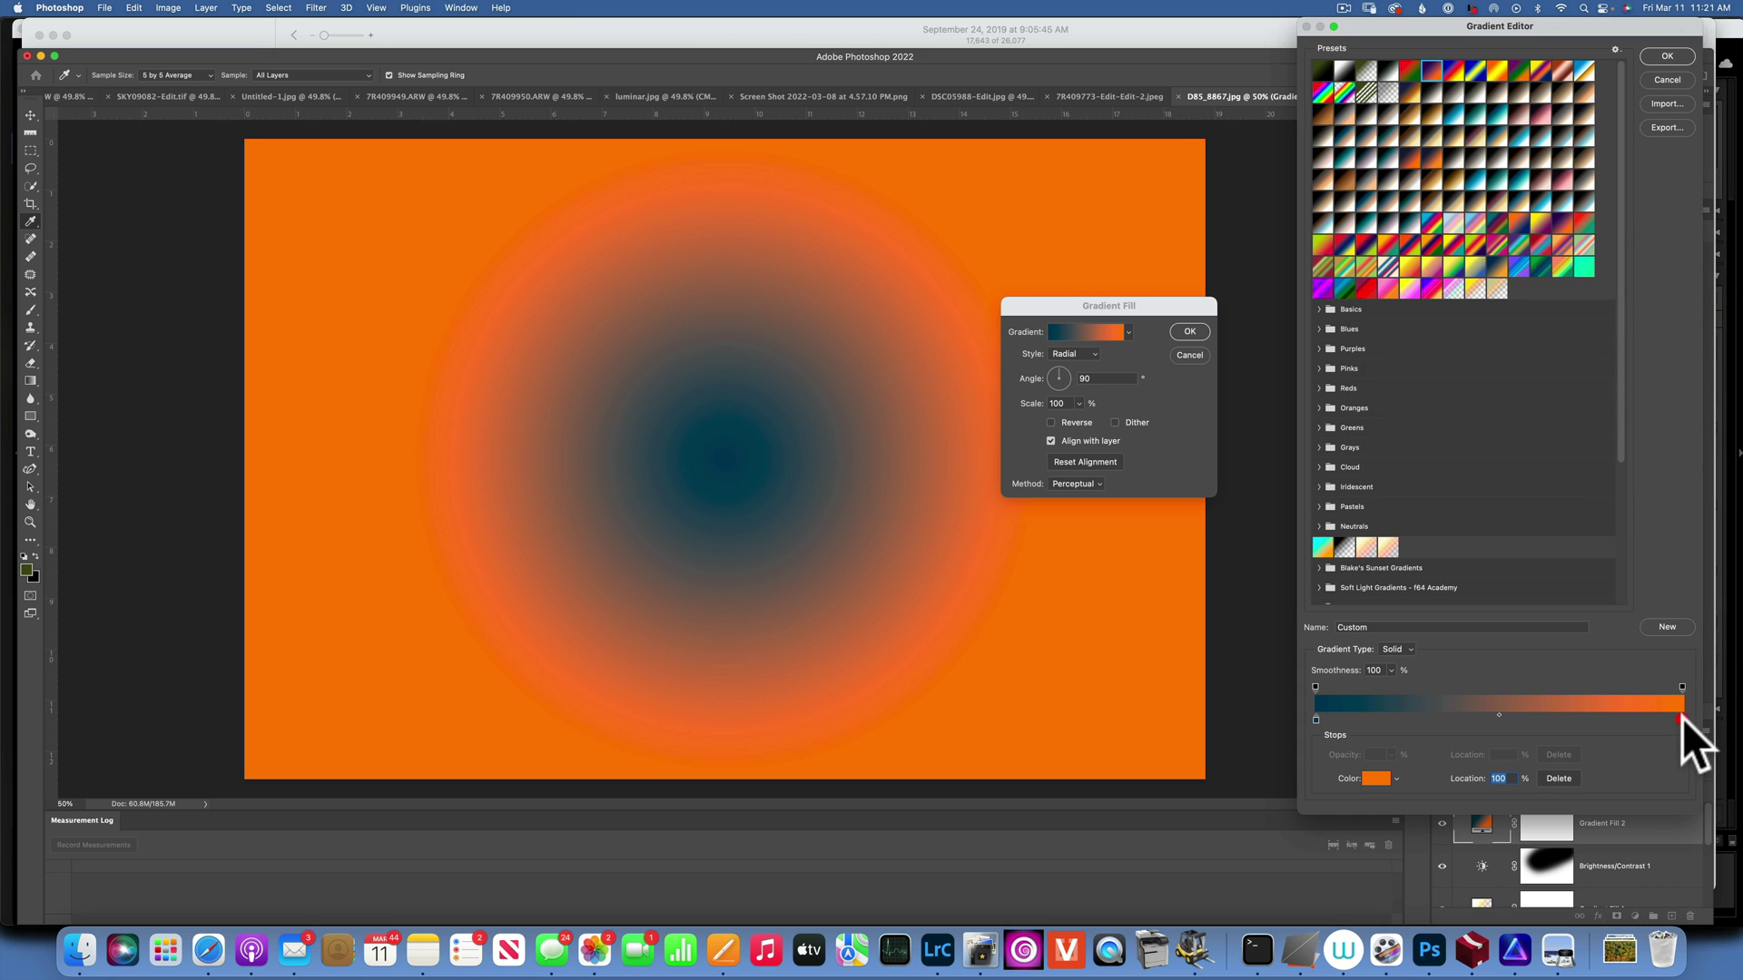
{"action": "left_click", "coordinate": [1376, 776]}
{"action": "mouse_move", "coordinate": [1425, 369]}
{"action": "left_mouse_down"}
{"action": "mouse_move", "coordinate": [1470, 382]}
{"action": "mouse_move", "coordinate": [1476, 419]}
{"action": "left_mouse_up"}
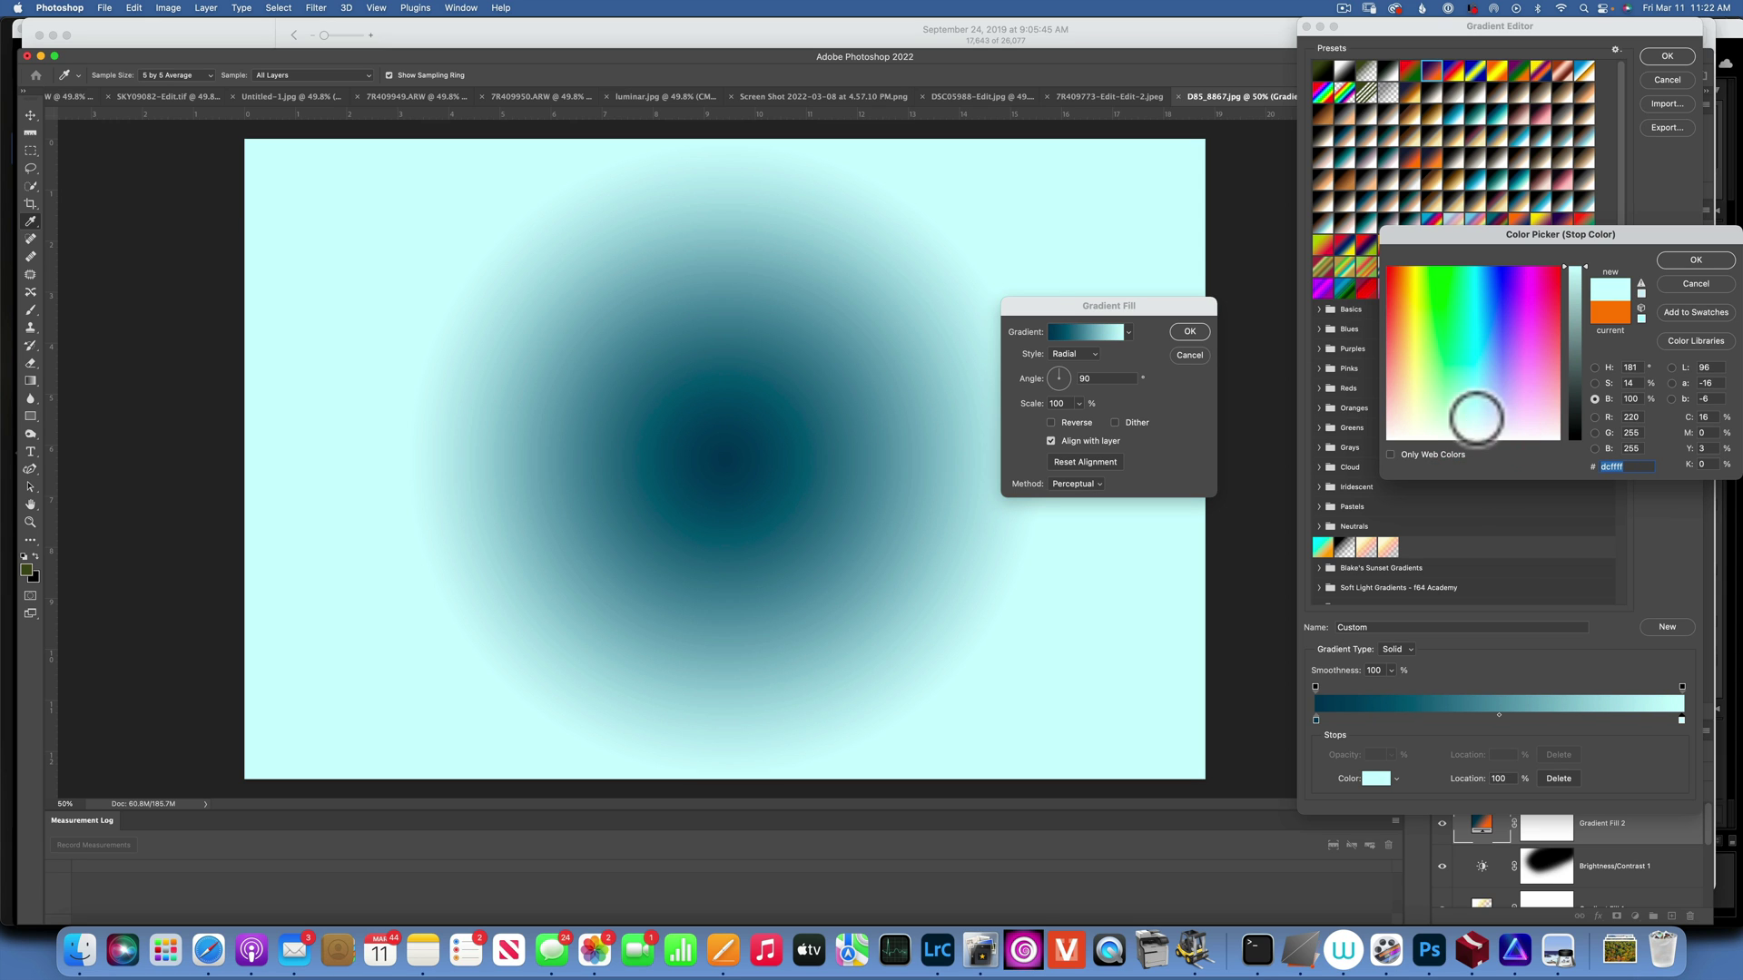
{"action": "left_click", "coordinate": [1688, 260]}
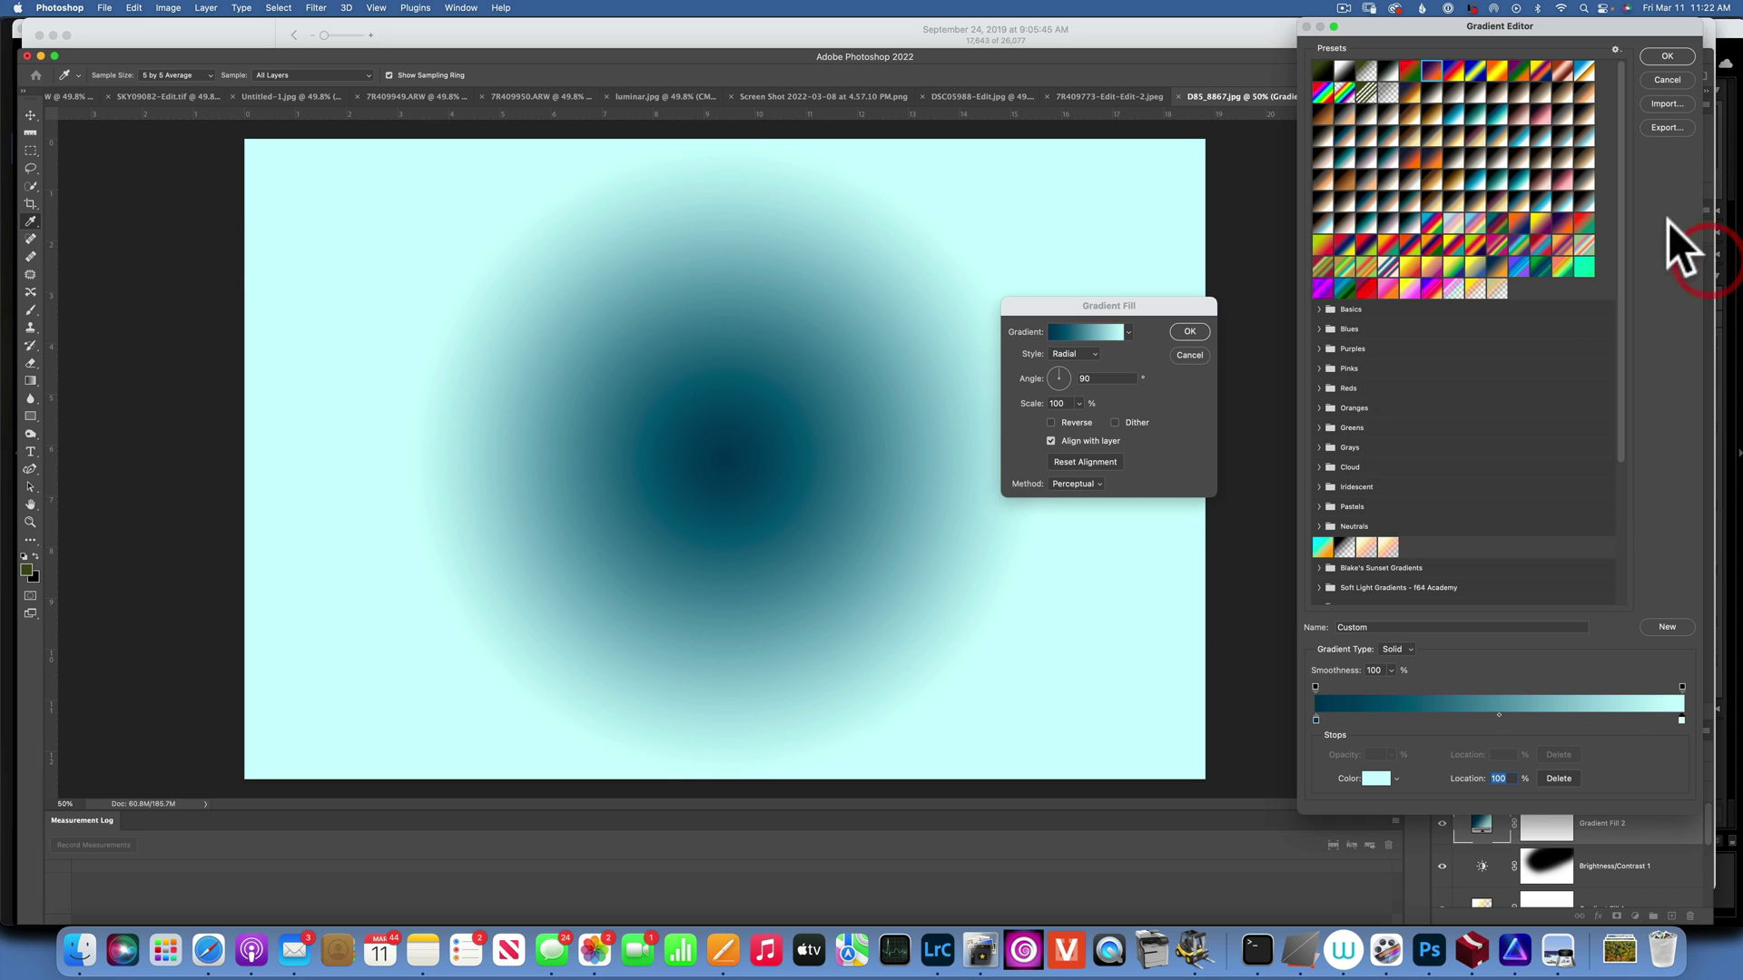
{"action": "left_click", "coordinate": [1667, 56]}
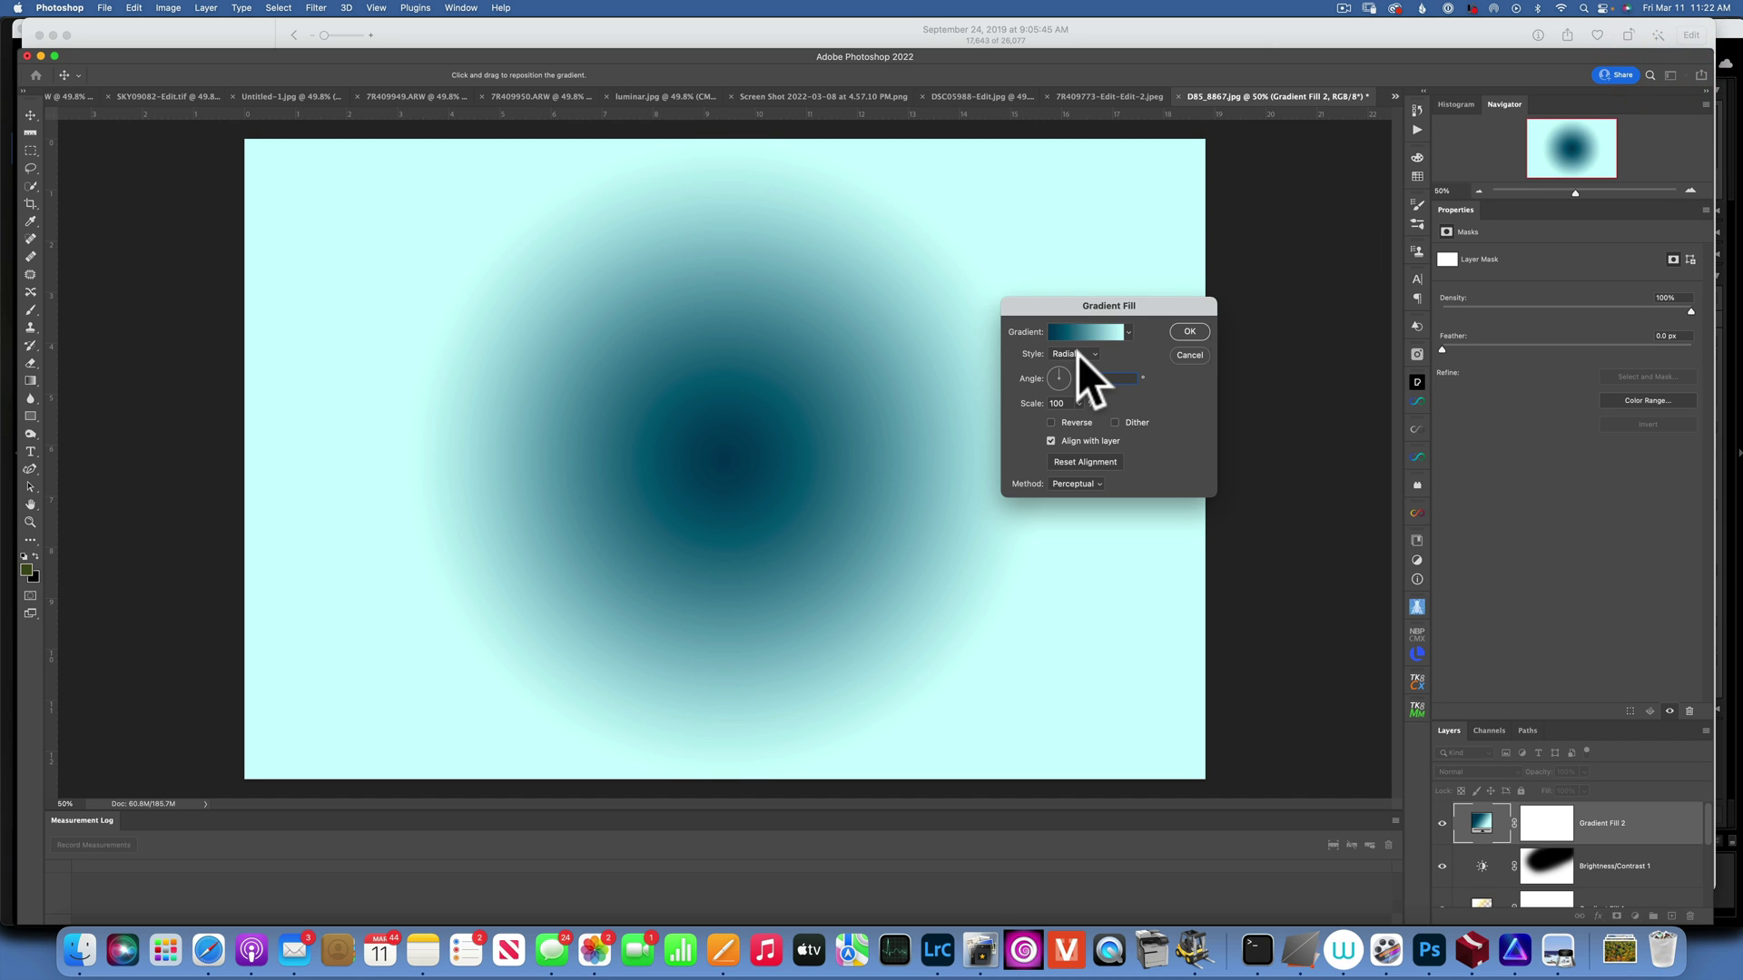
Reverse the blue gradient so its pale color is at the center, apply the fill, and activate the Brush tool
{"action": "left_click", "coordinate": [1053, 422]}
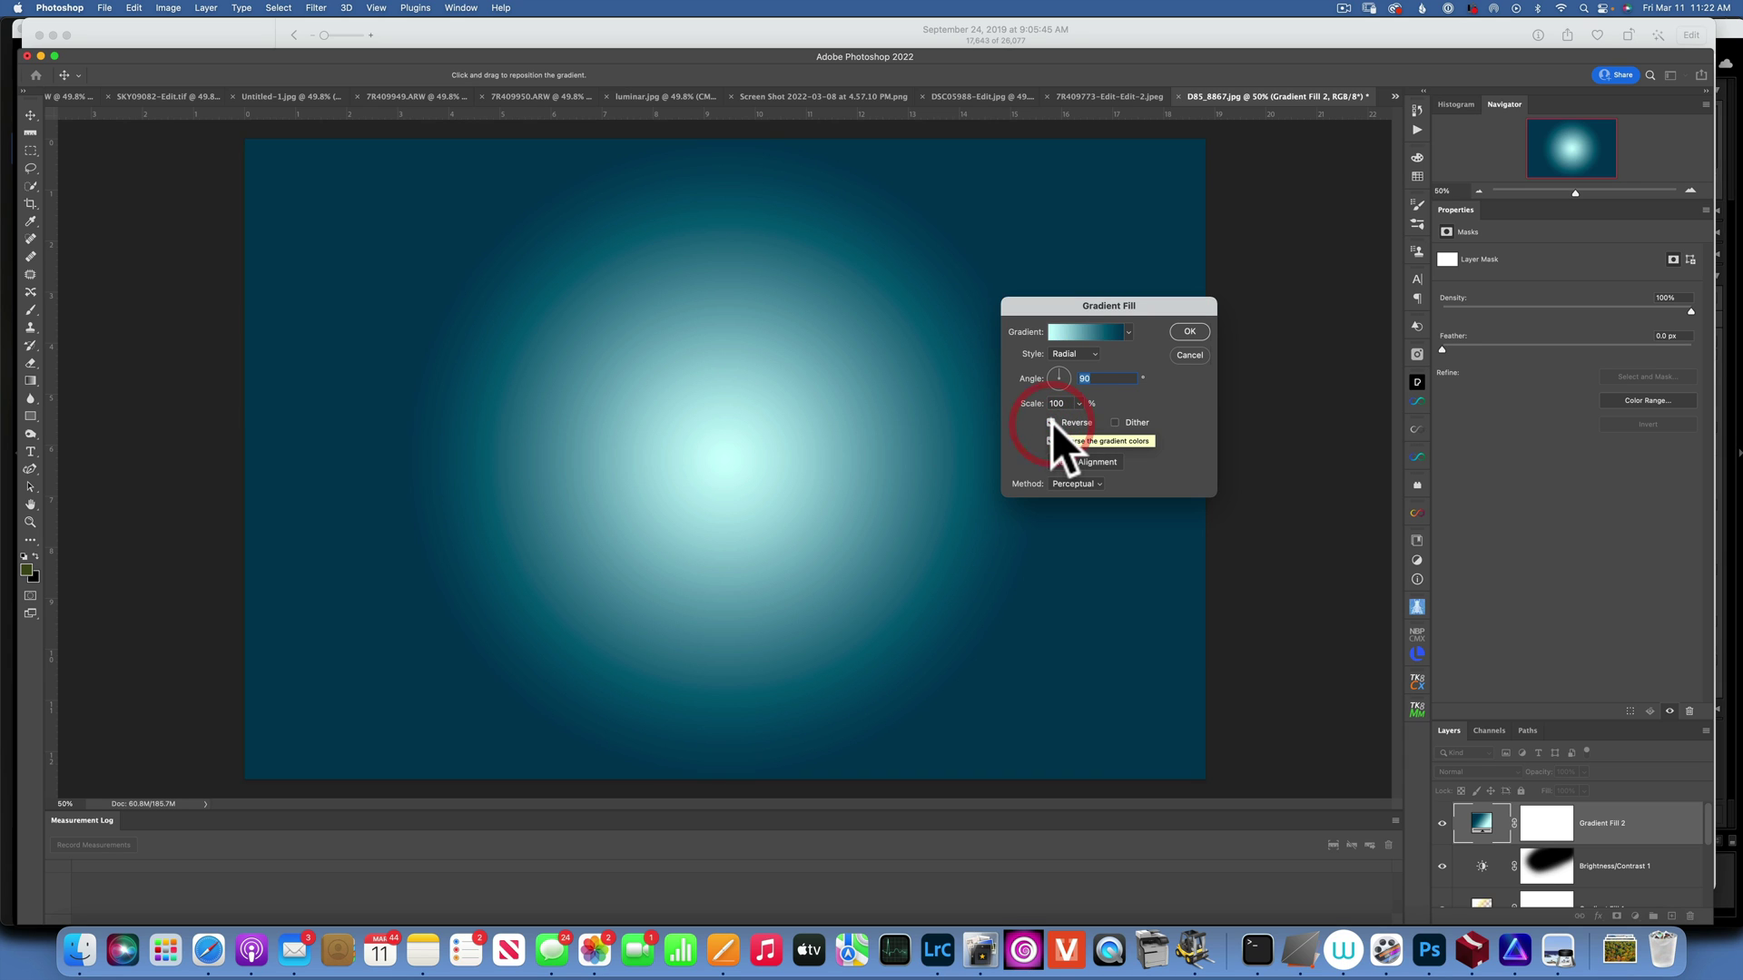
{"action": "left_click", "coordinate": [1189, 331]}
{"action": "key", "text": "b"}
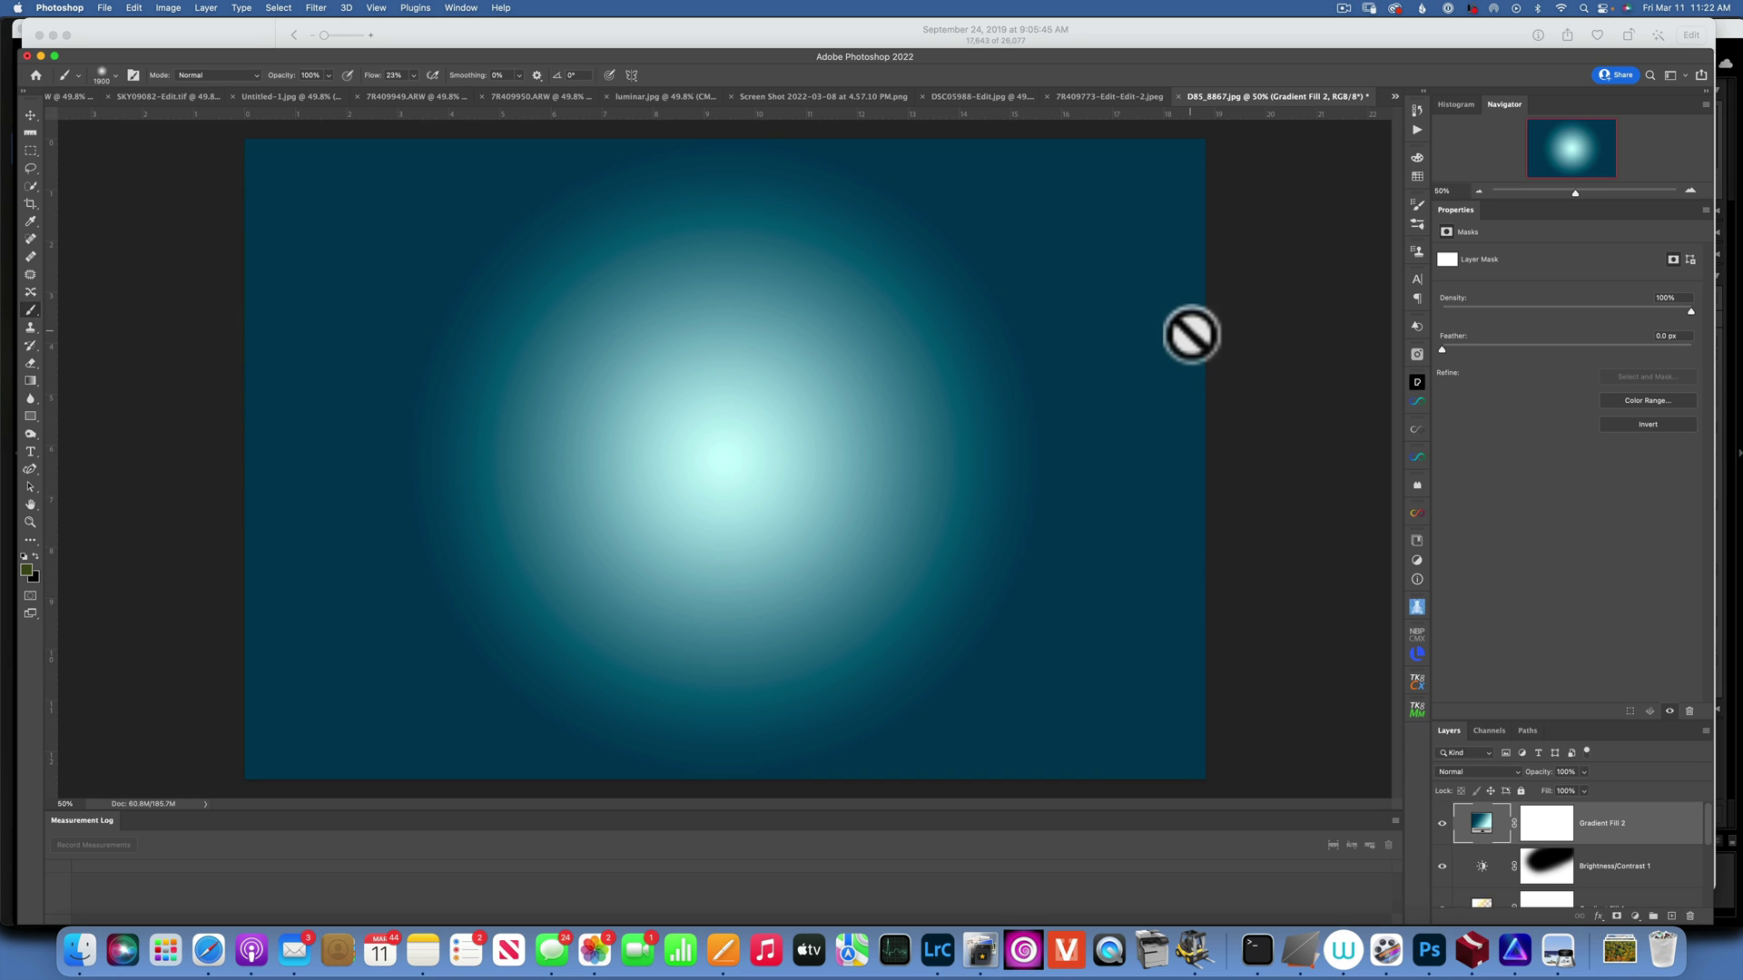
Set the blue radial gradient layer's blend mode to Screen and reposition the gradient's bright center over the hummingbird's head
{"action": "left_click", "coordinate": [1478, 772]}
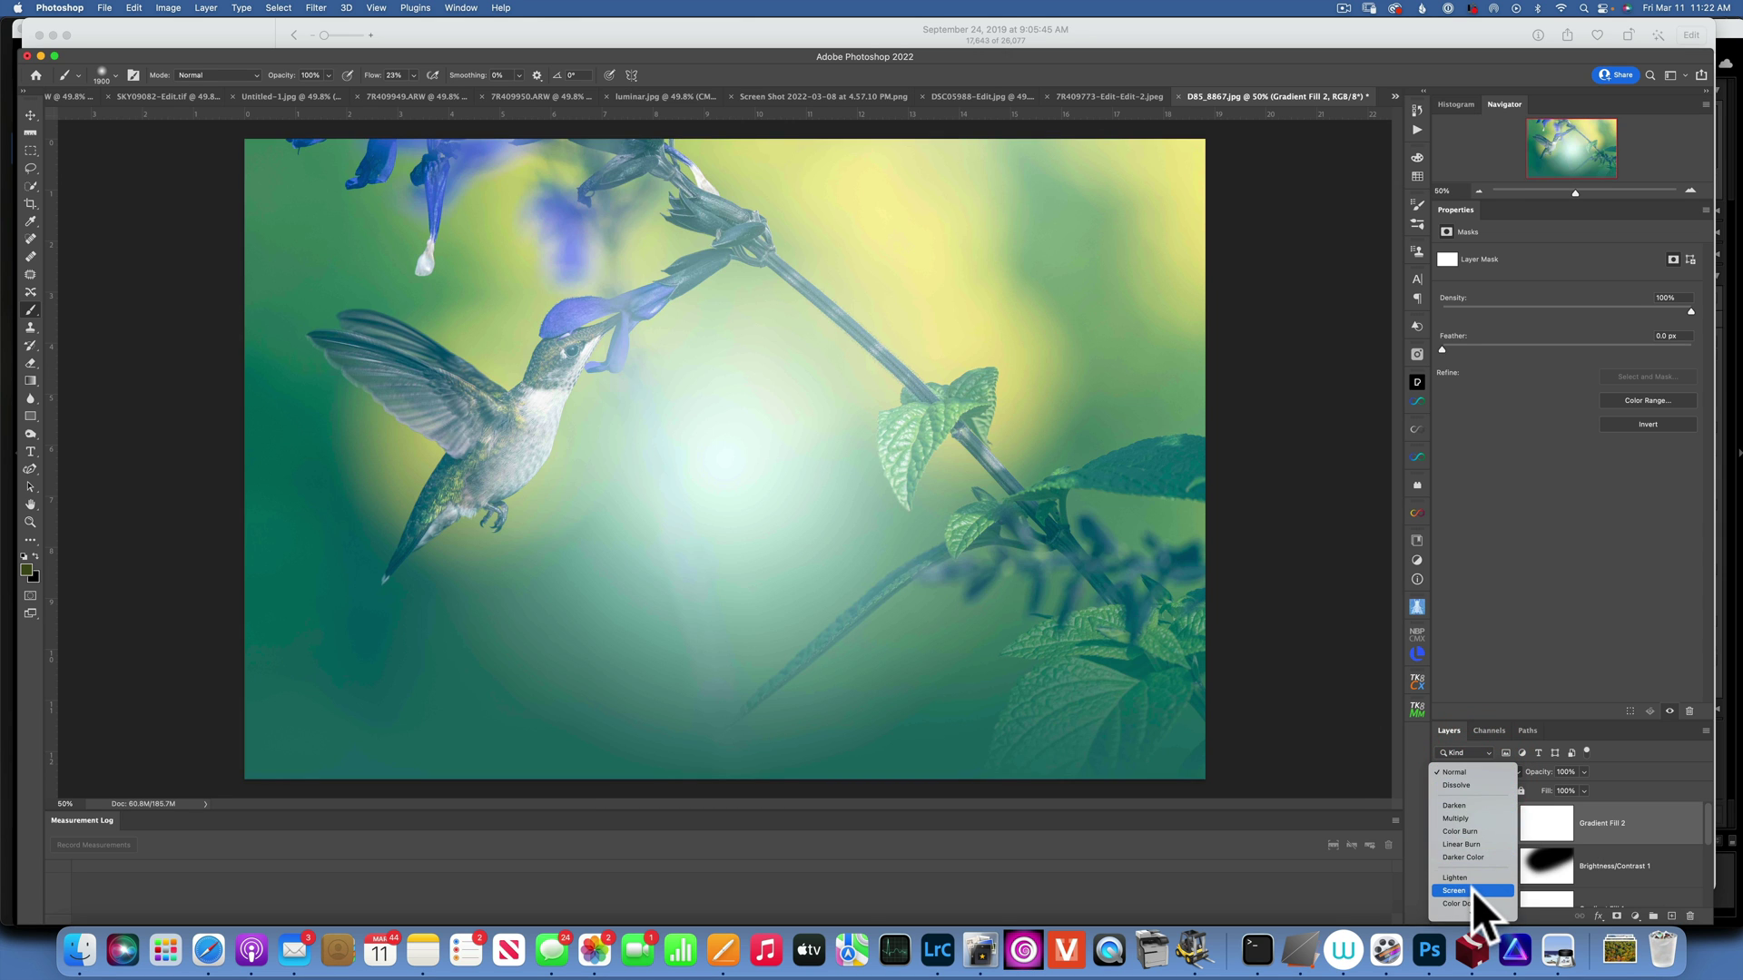
{"action": "left_click", "coordinate": [1472, 889]}
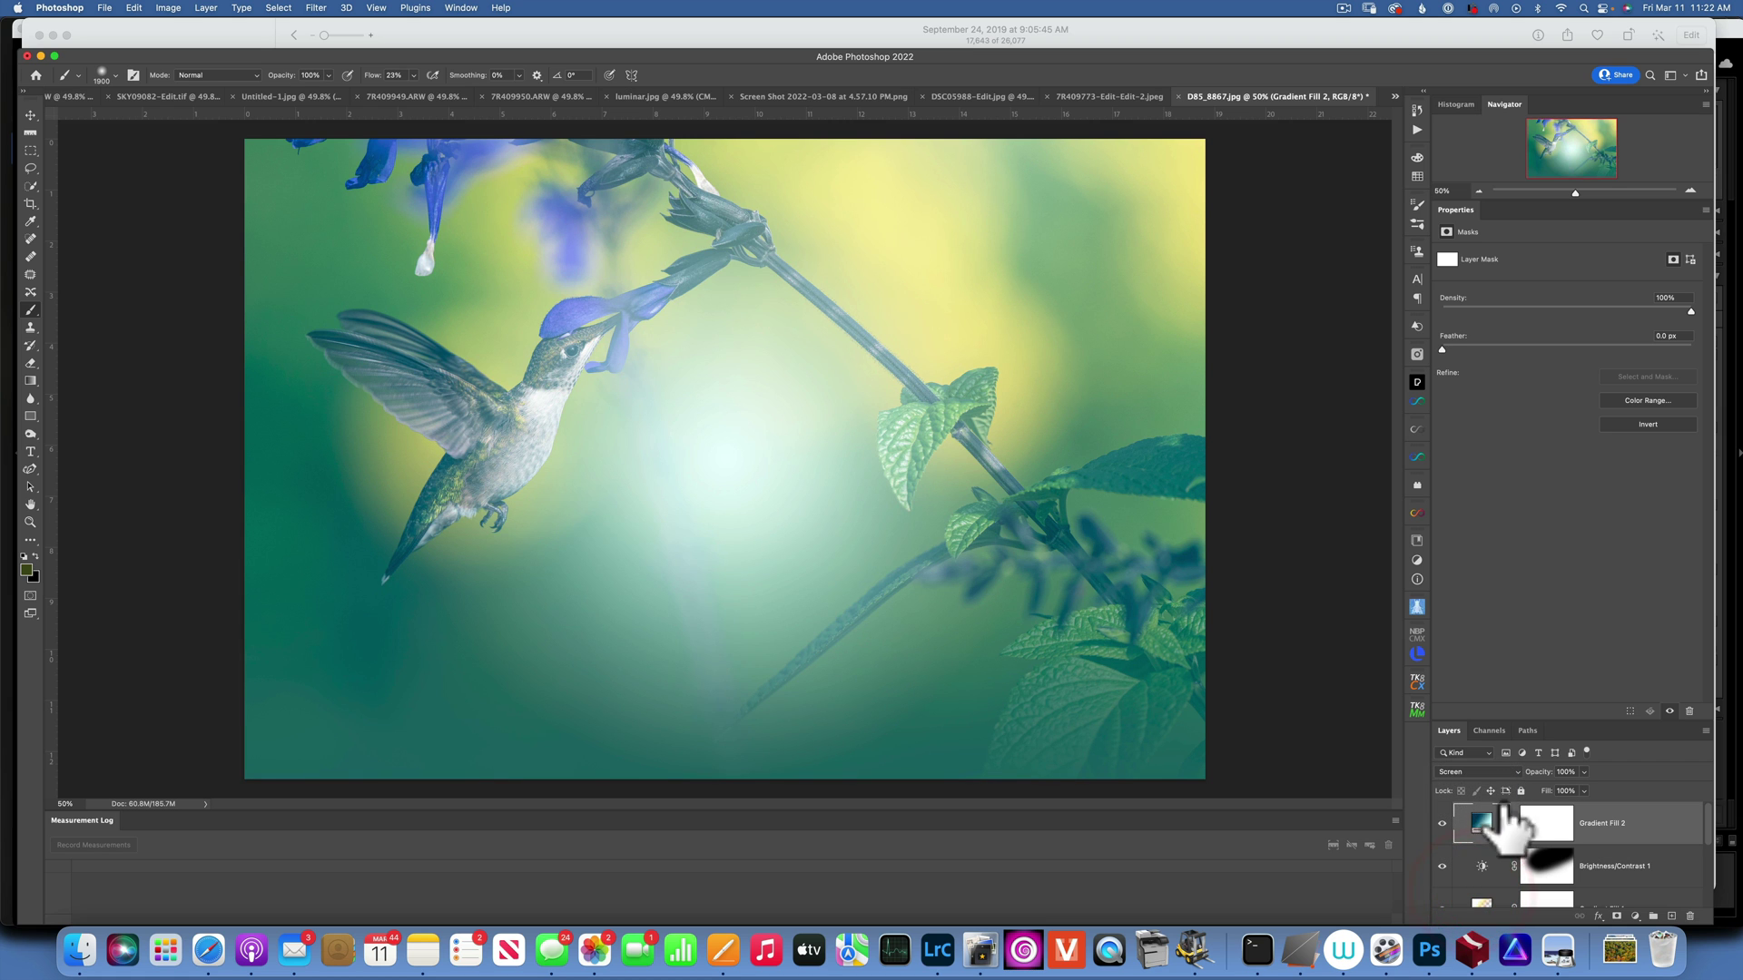
{"action": "double_click", "coordinate": [1481, 822]}
{"action": "left_click_drag", "start_coordinate": [634, 439], "coordinate": [537, 361]}
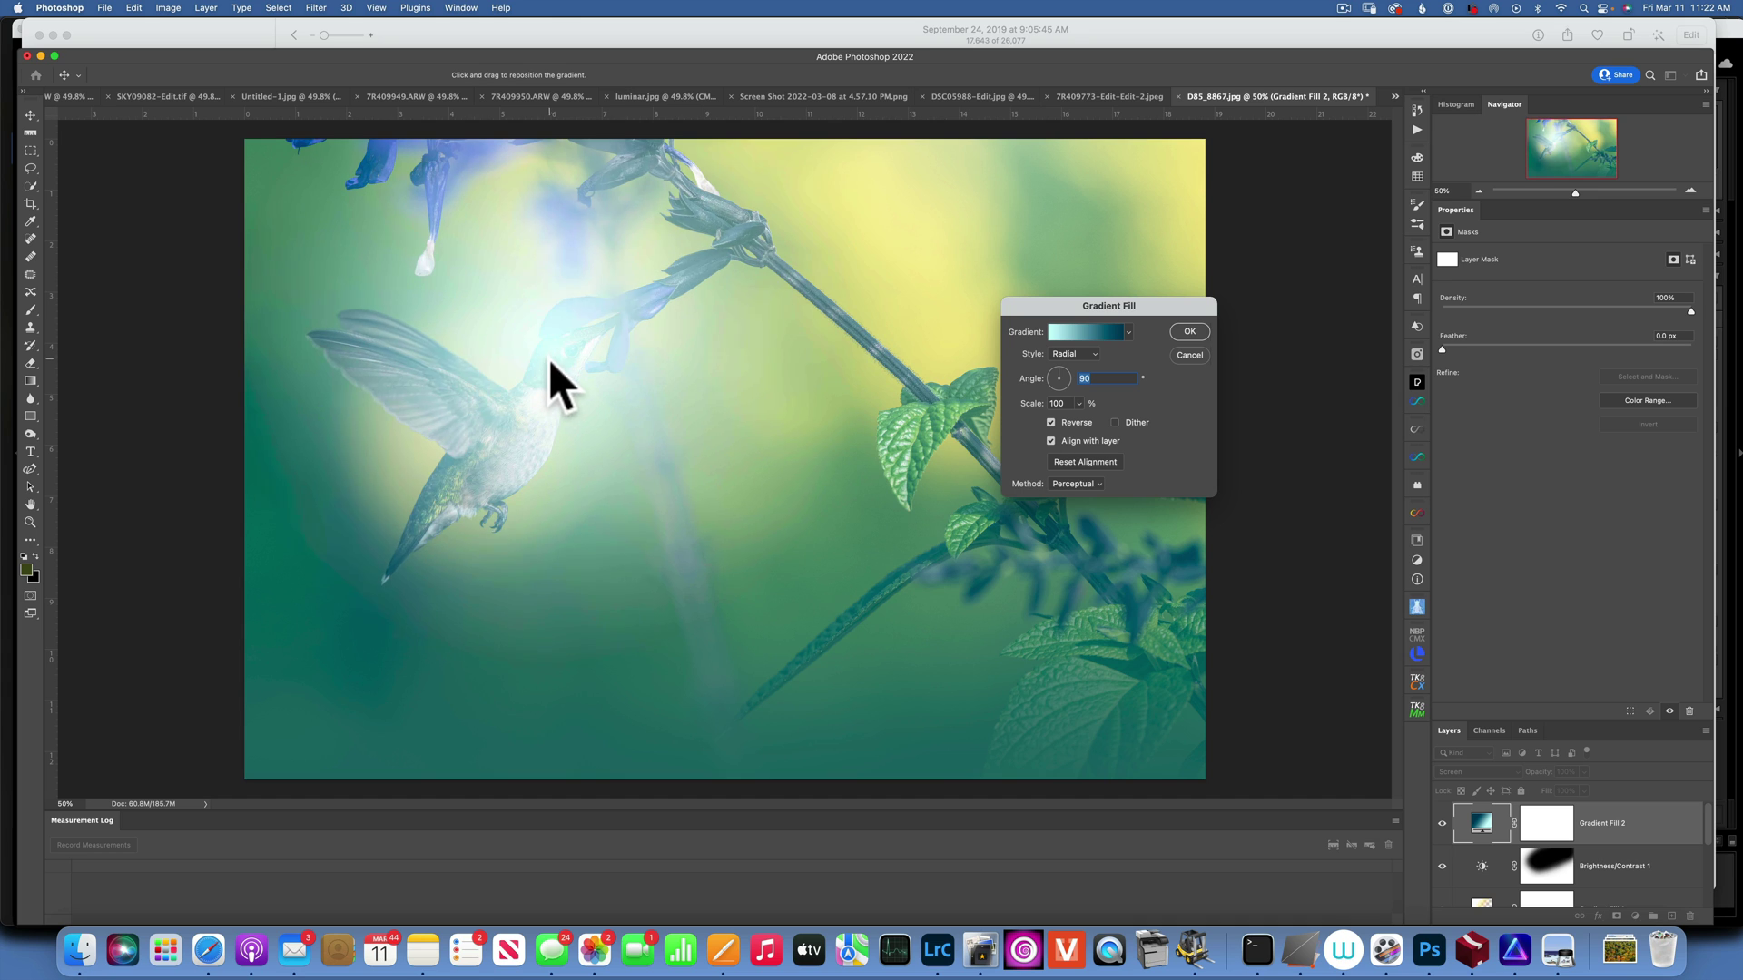
{"action": "left_click", "coordinate": [754, 350]}
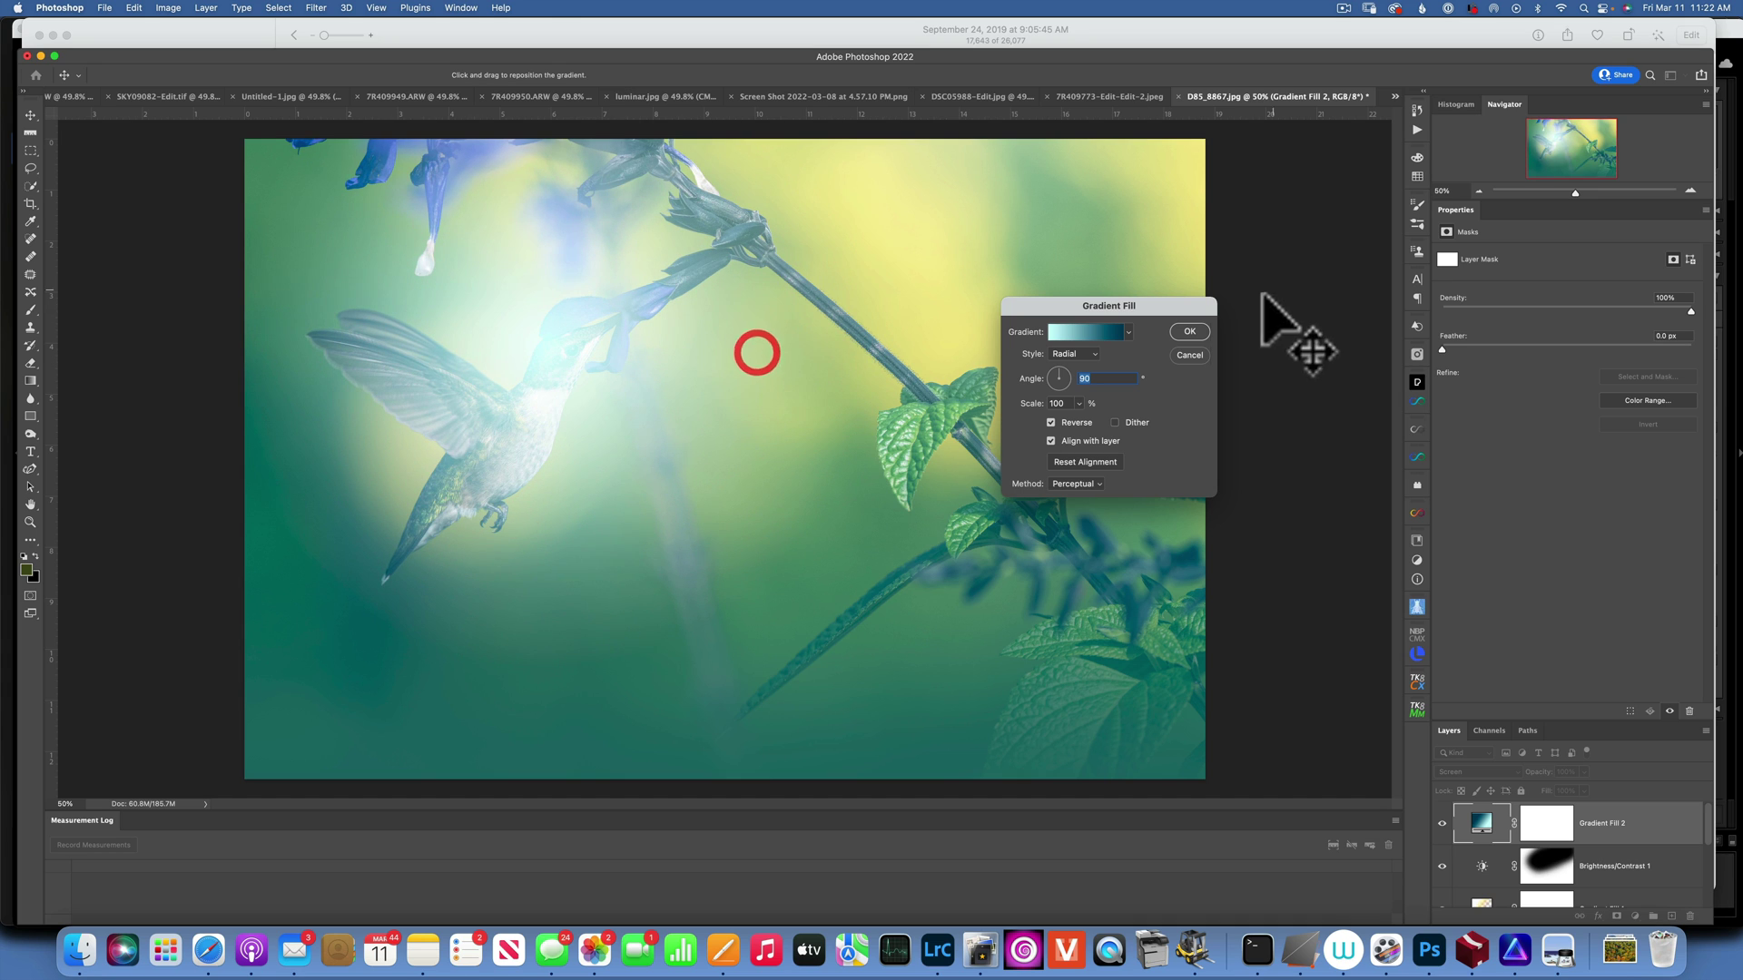
{"action": "left_click", "coordinate": [1190, 330]}
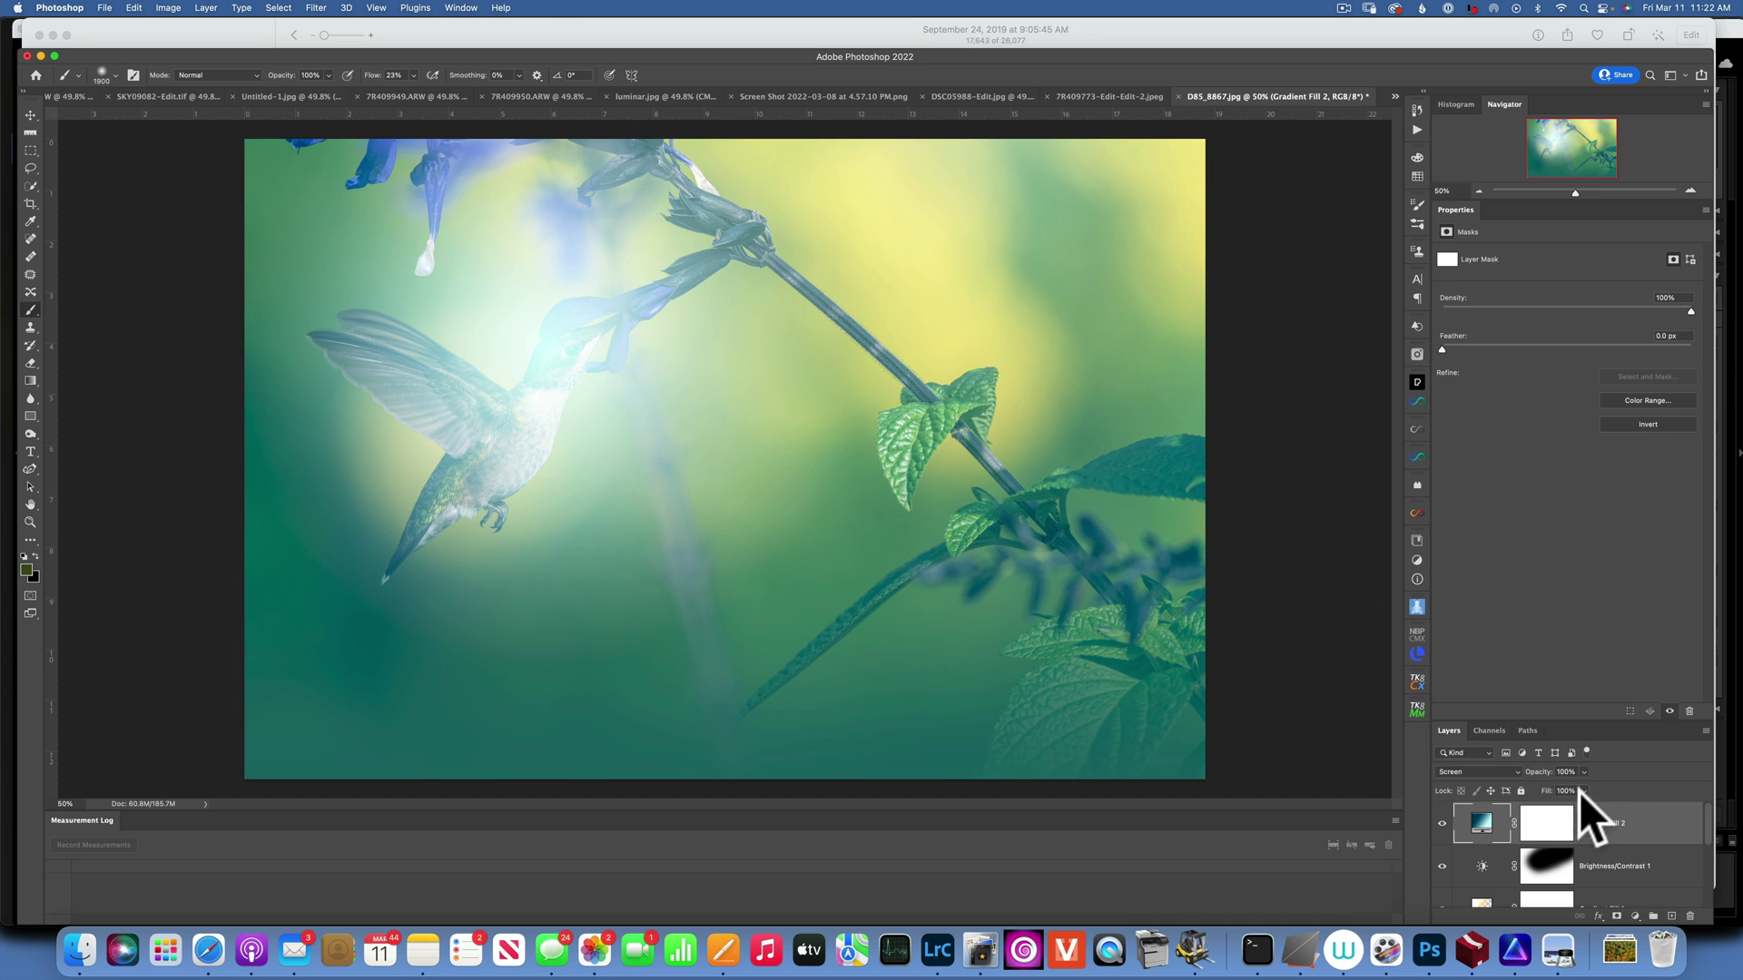
Try the blue gradient layer at 32% opacity in Screen mode and at 60% opacity in Soft Light mode
{"action": "left_click", "coordinate": [1583, 772]}
{"action": "left_click_drag", "start_coordinate": [1583, 787], "coordinate": [1543, 786]}
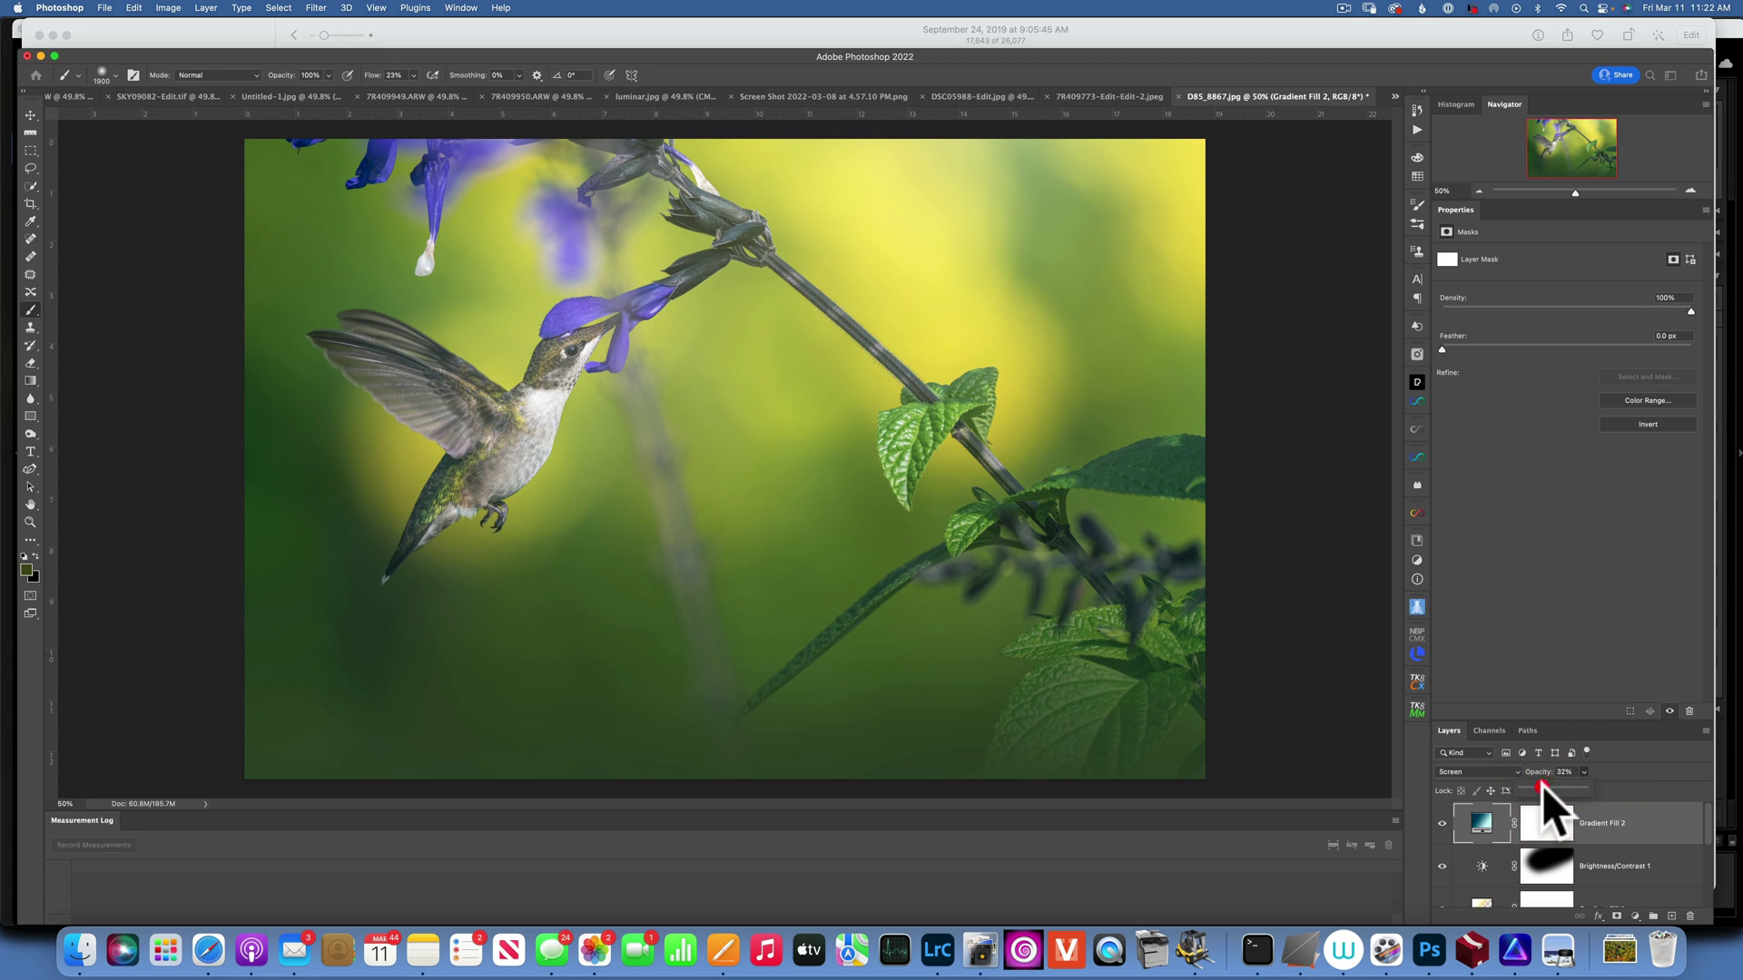
{"action": "left_click", "coordinate": [1469, 771]}
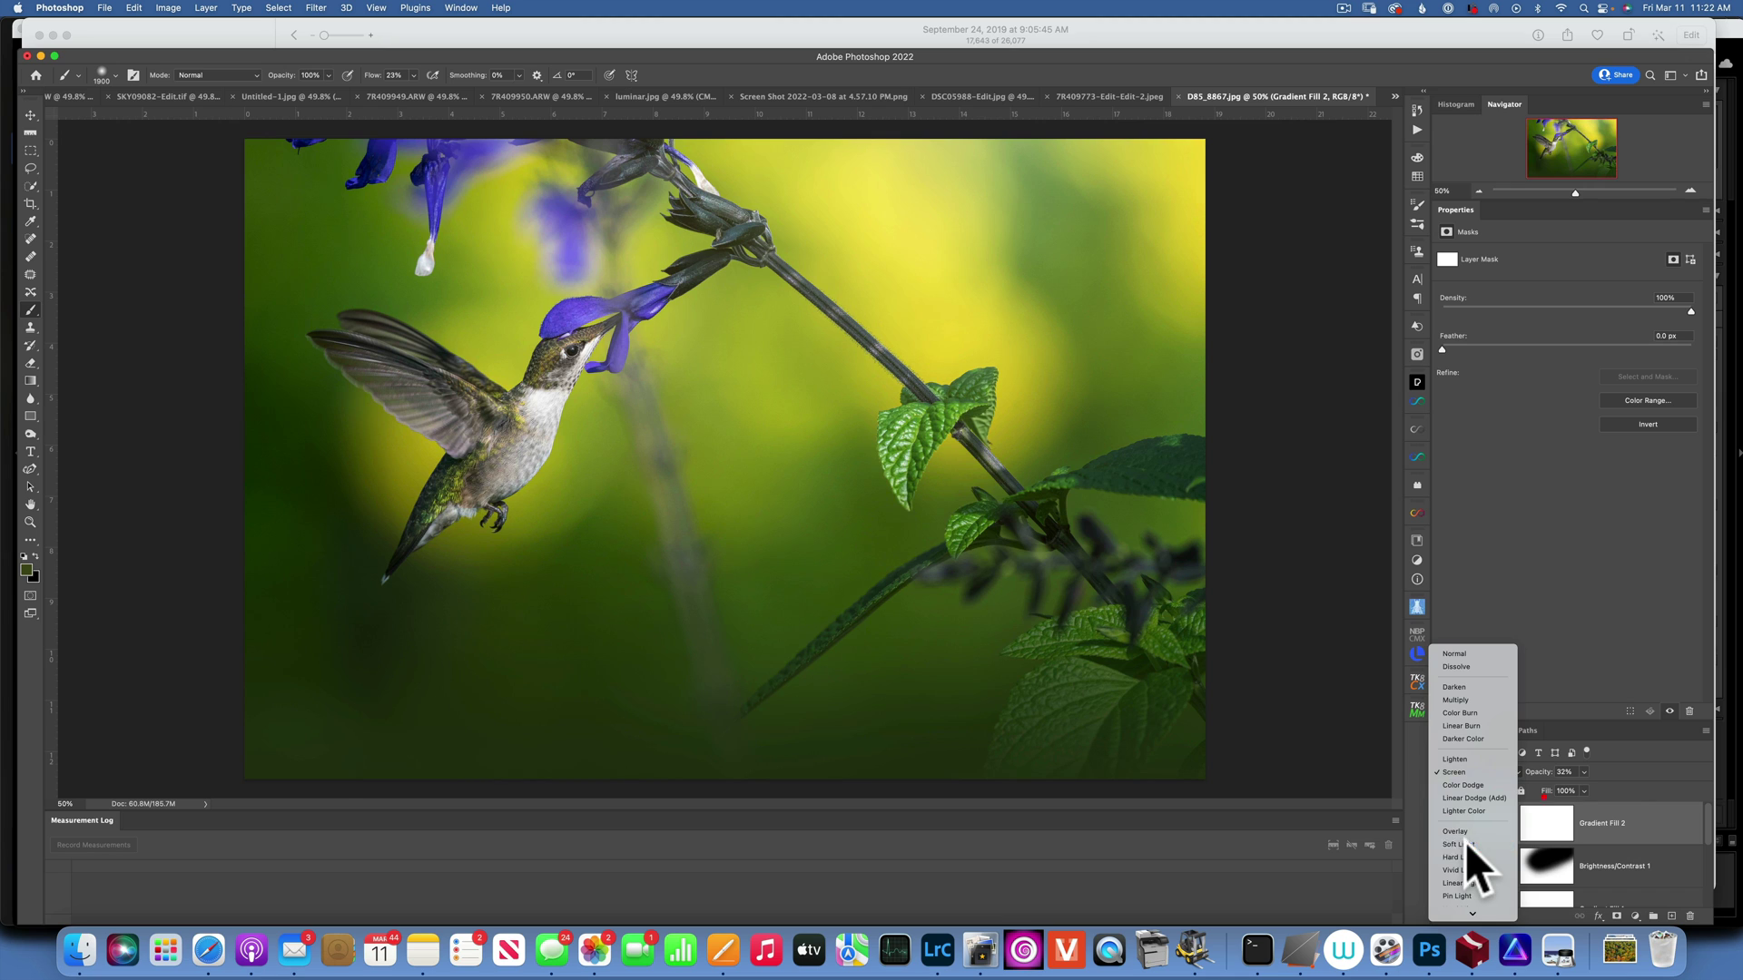
{"action": "left_click", "coordinate": [1465, 842]}
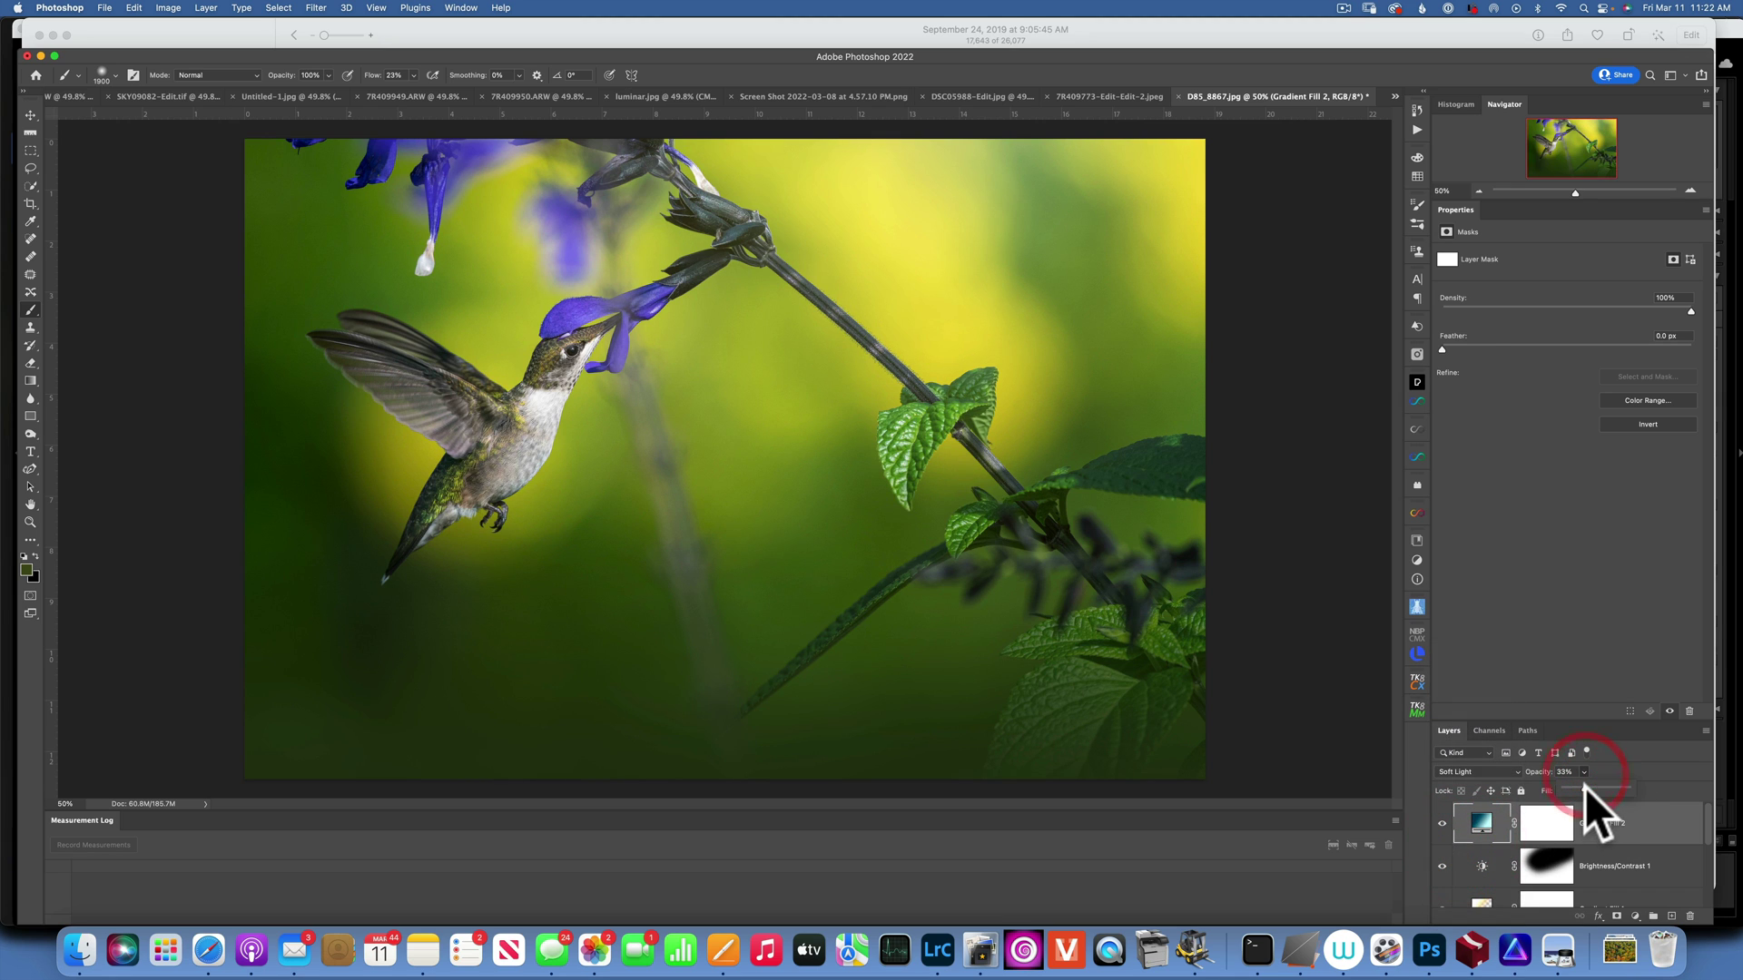
{"action": "left_click_drag", "start_coordinate": [1593, 787], "coordinate": [1603, 786]}
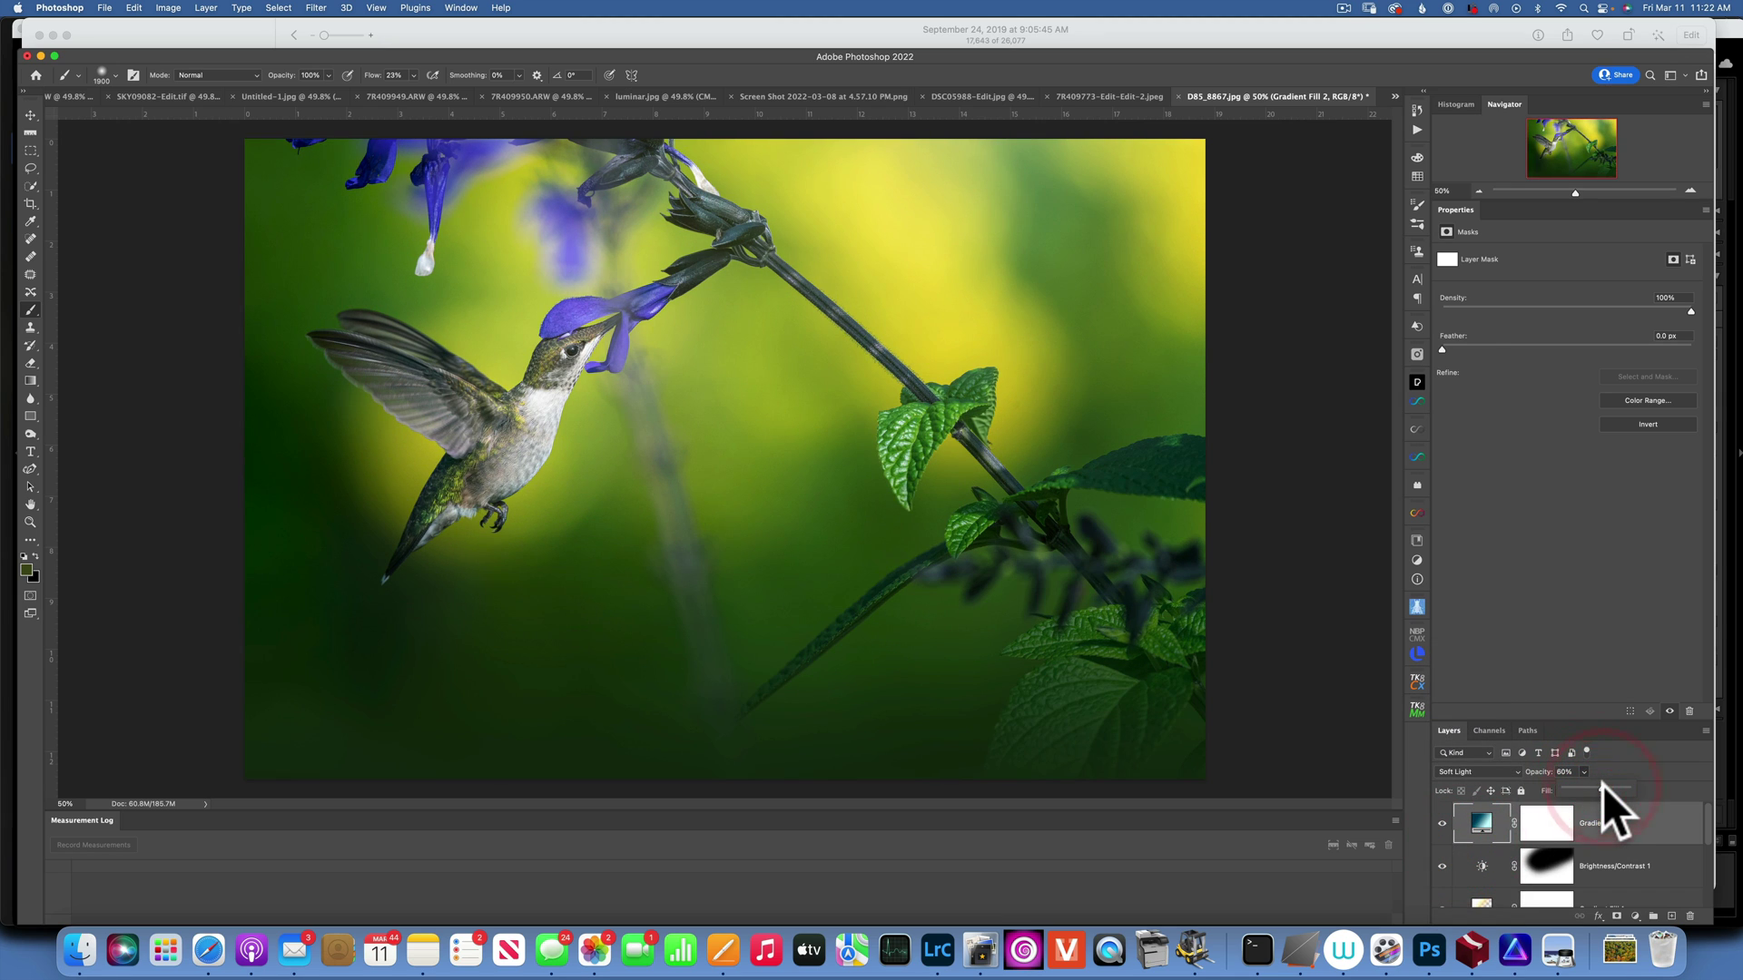
Set the blue gradient layer to Linear Light with 100% opacity and 9% fill, and compare the image with and without it
{"action": "left_click", "coordinate": [1468, 771]}
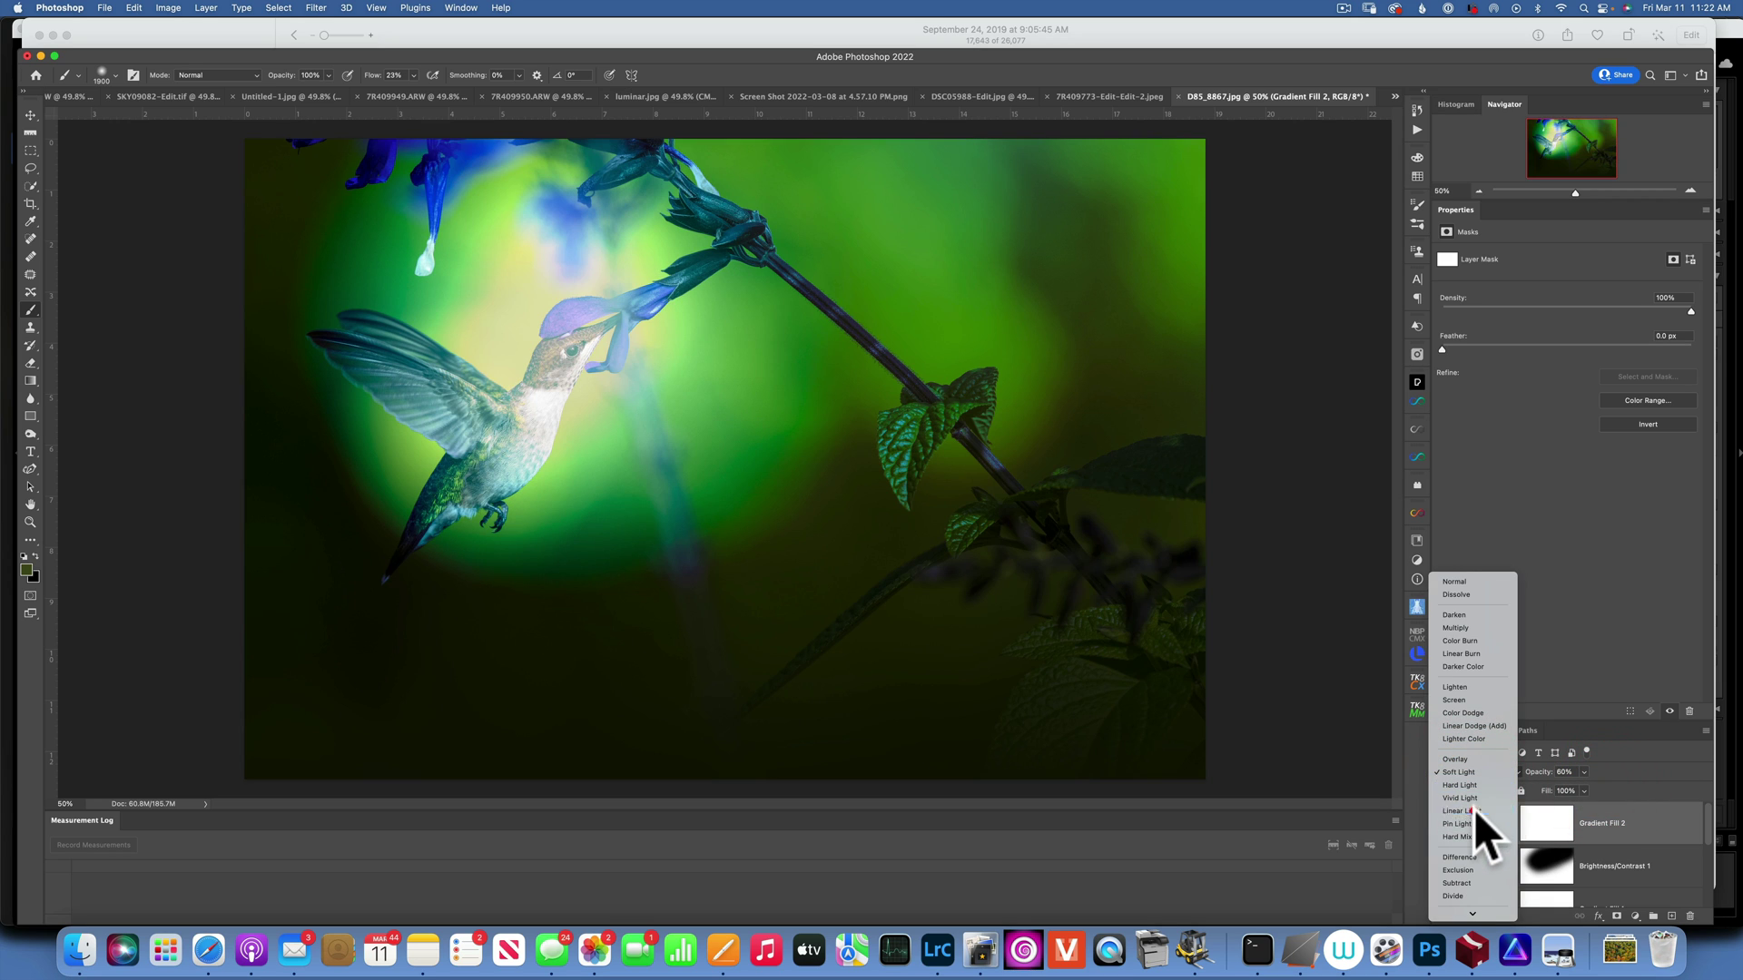
{"action": "left_click", "coordinate": [1474, 810]}
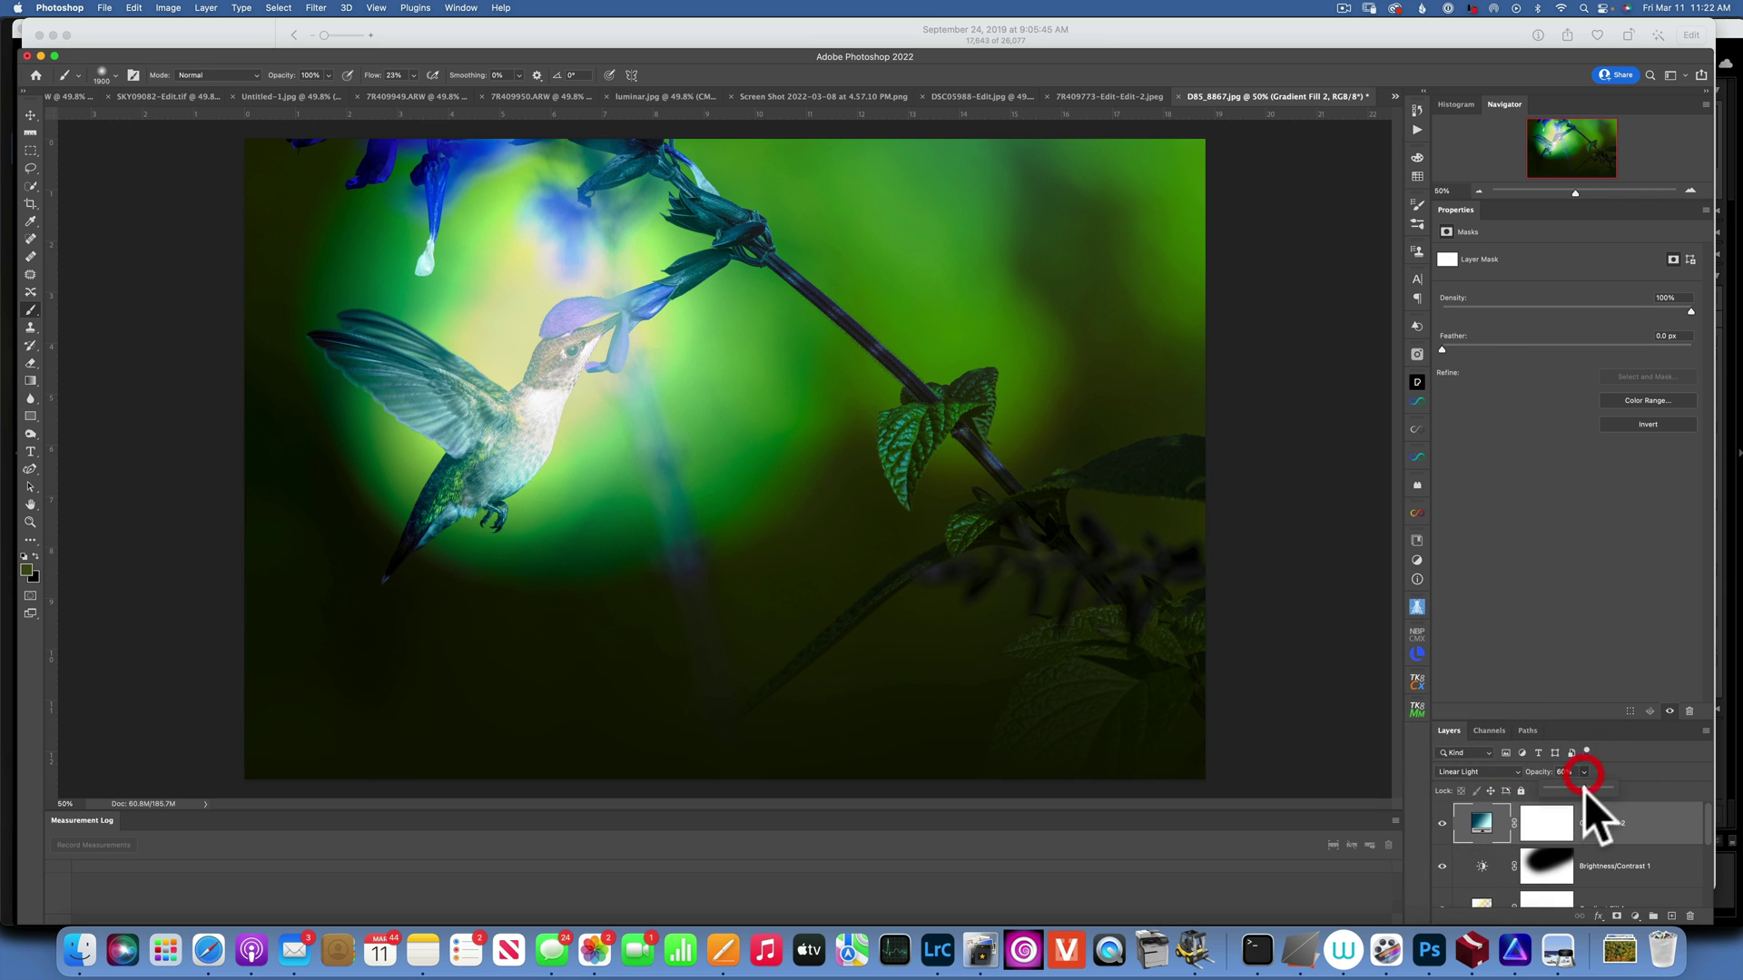
{"action": "left_click_drag", "start_coordinate": [1587, 788], "coordinate": [1666, 783]}
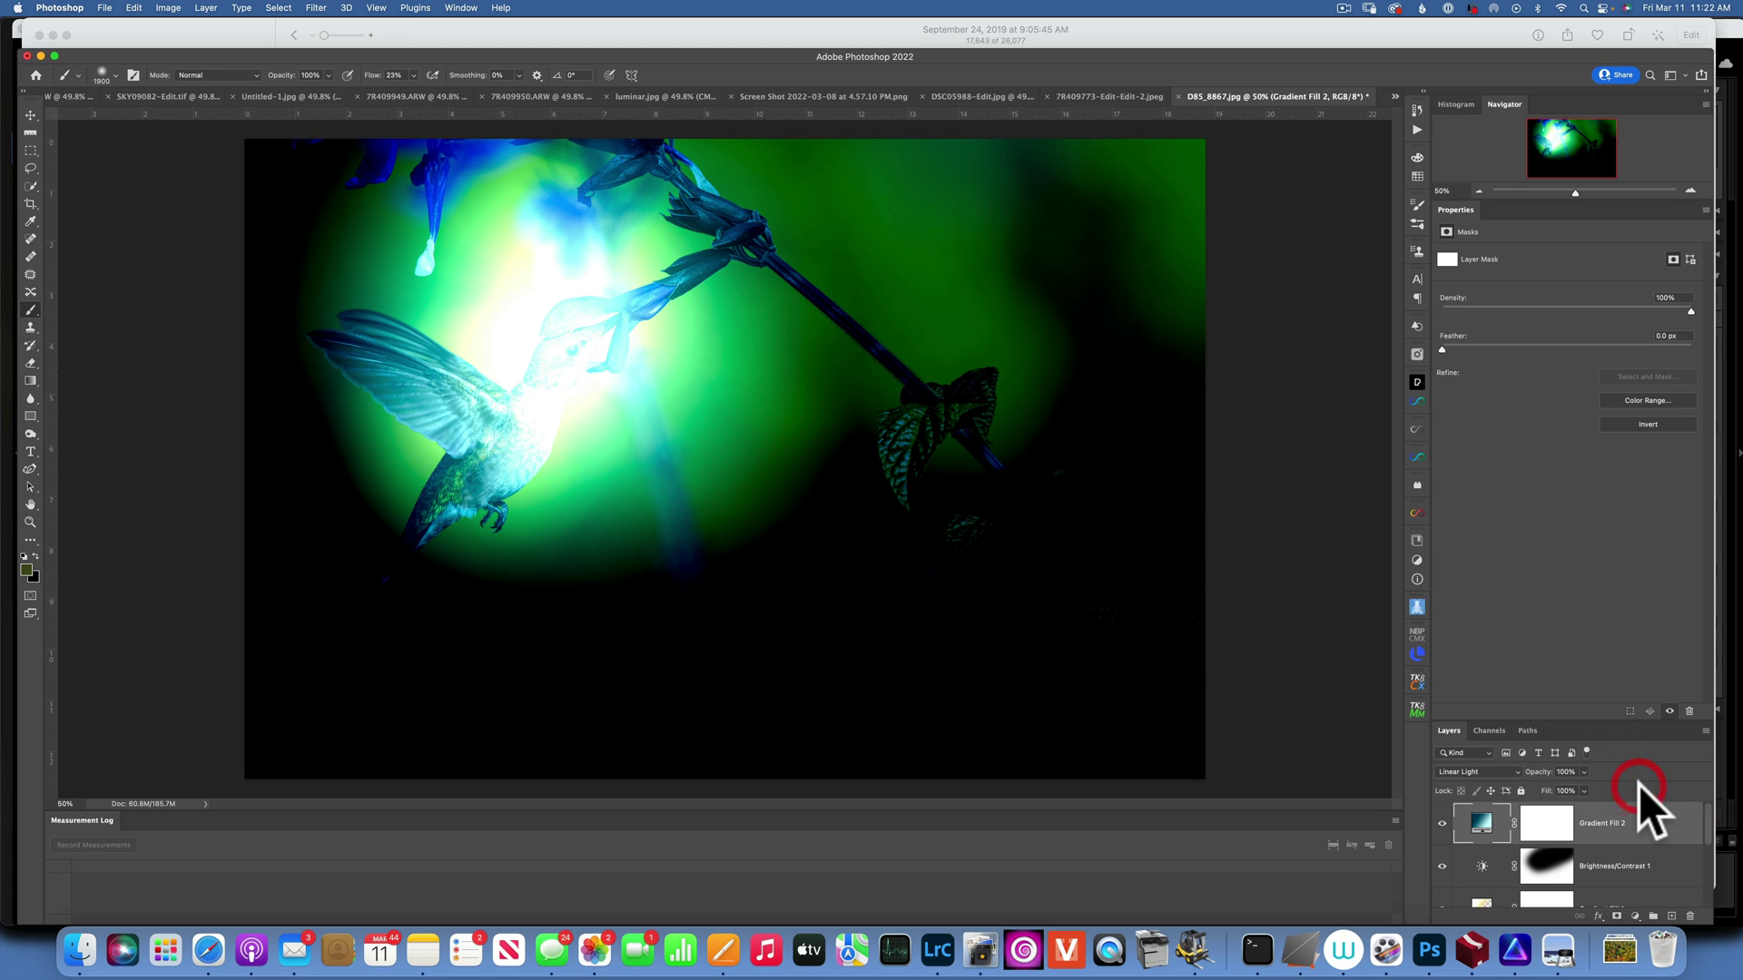
{"action": "left_click", "coordinate": [1585, 791]}
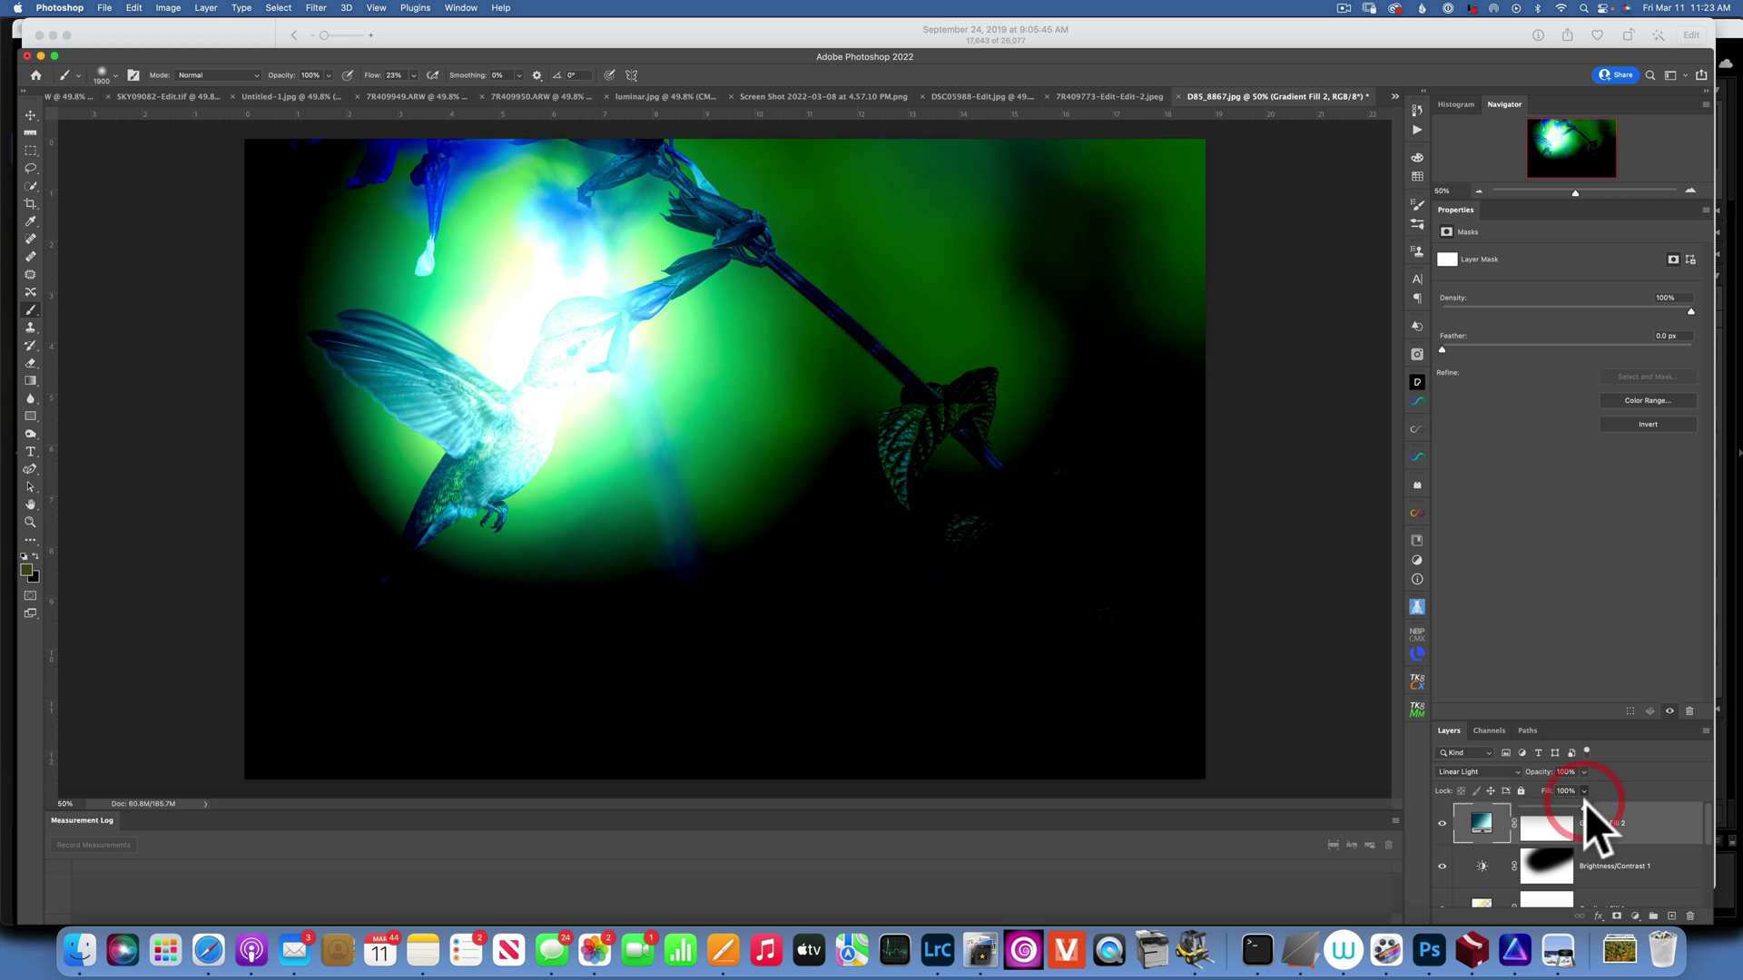
{"action": "left_click_drag", "start_coordinate": [1585, 802], "coordinate": [1527, 806]}
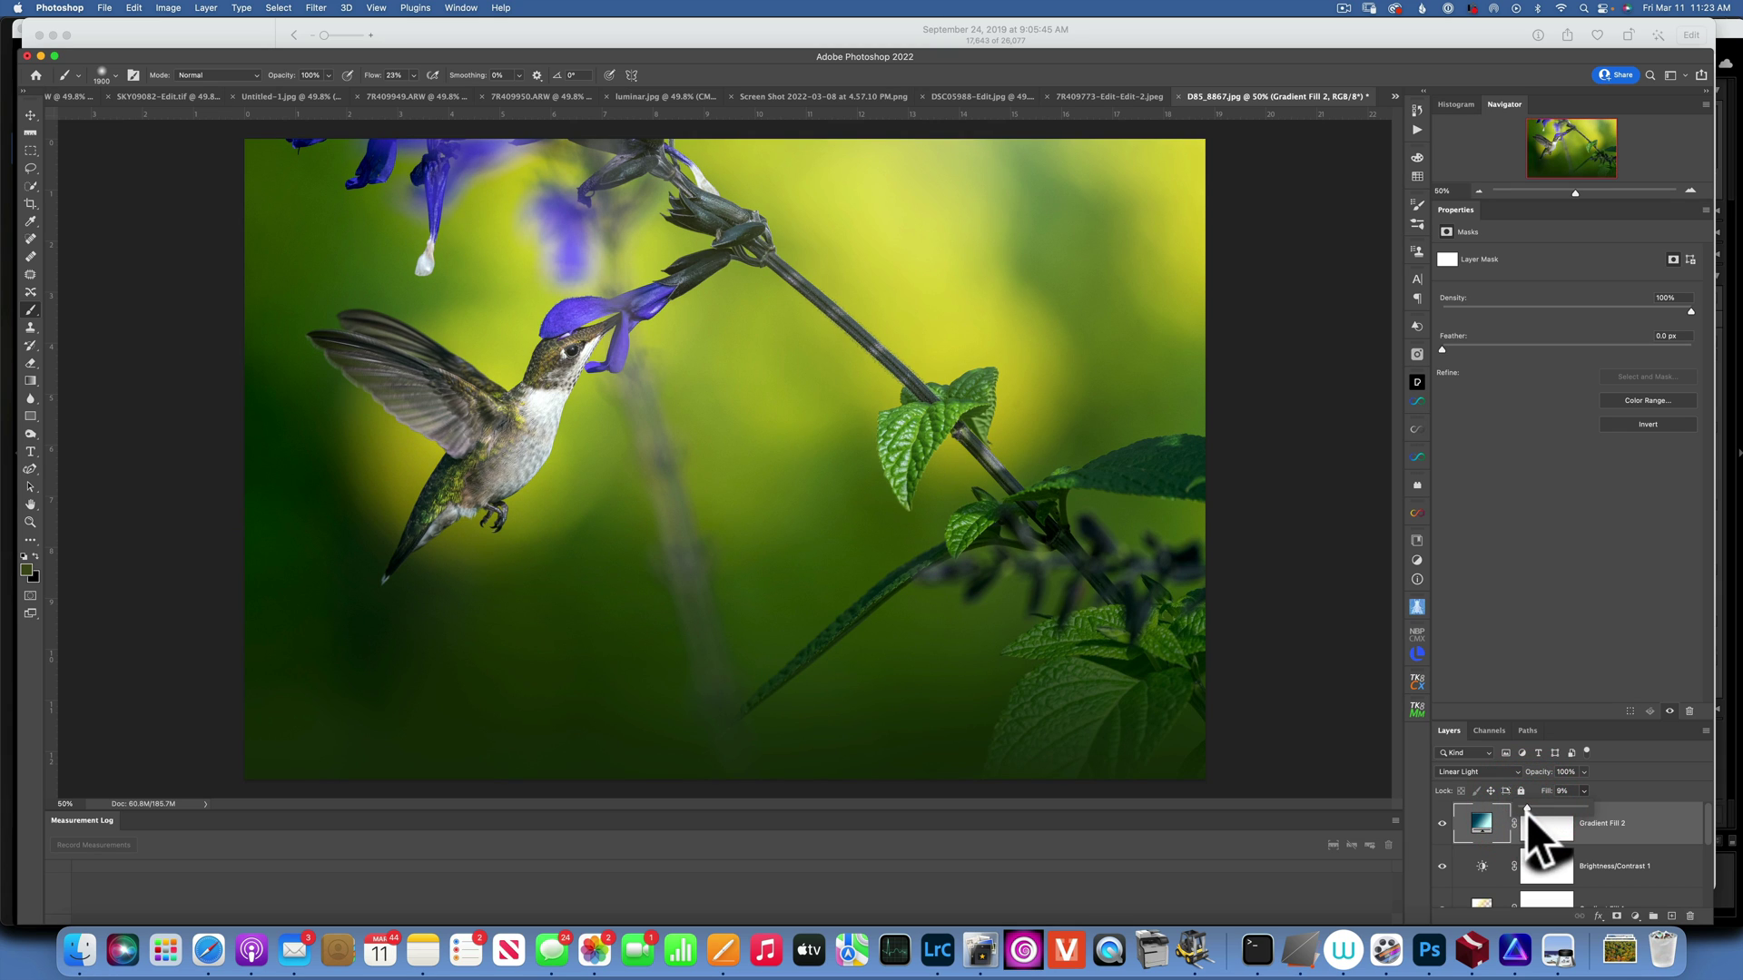
{"action": "left_click", "coordinate": [1444, 822]}
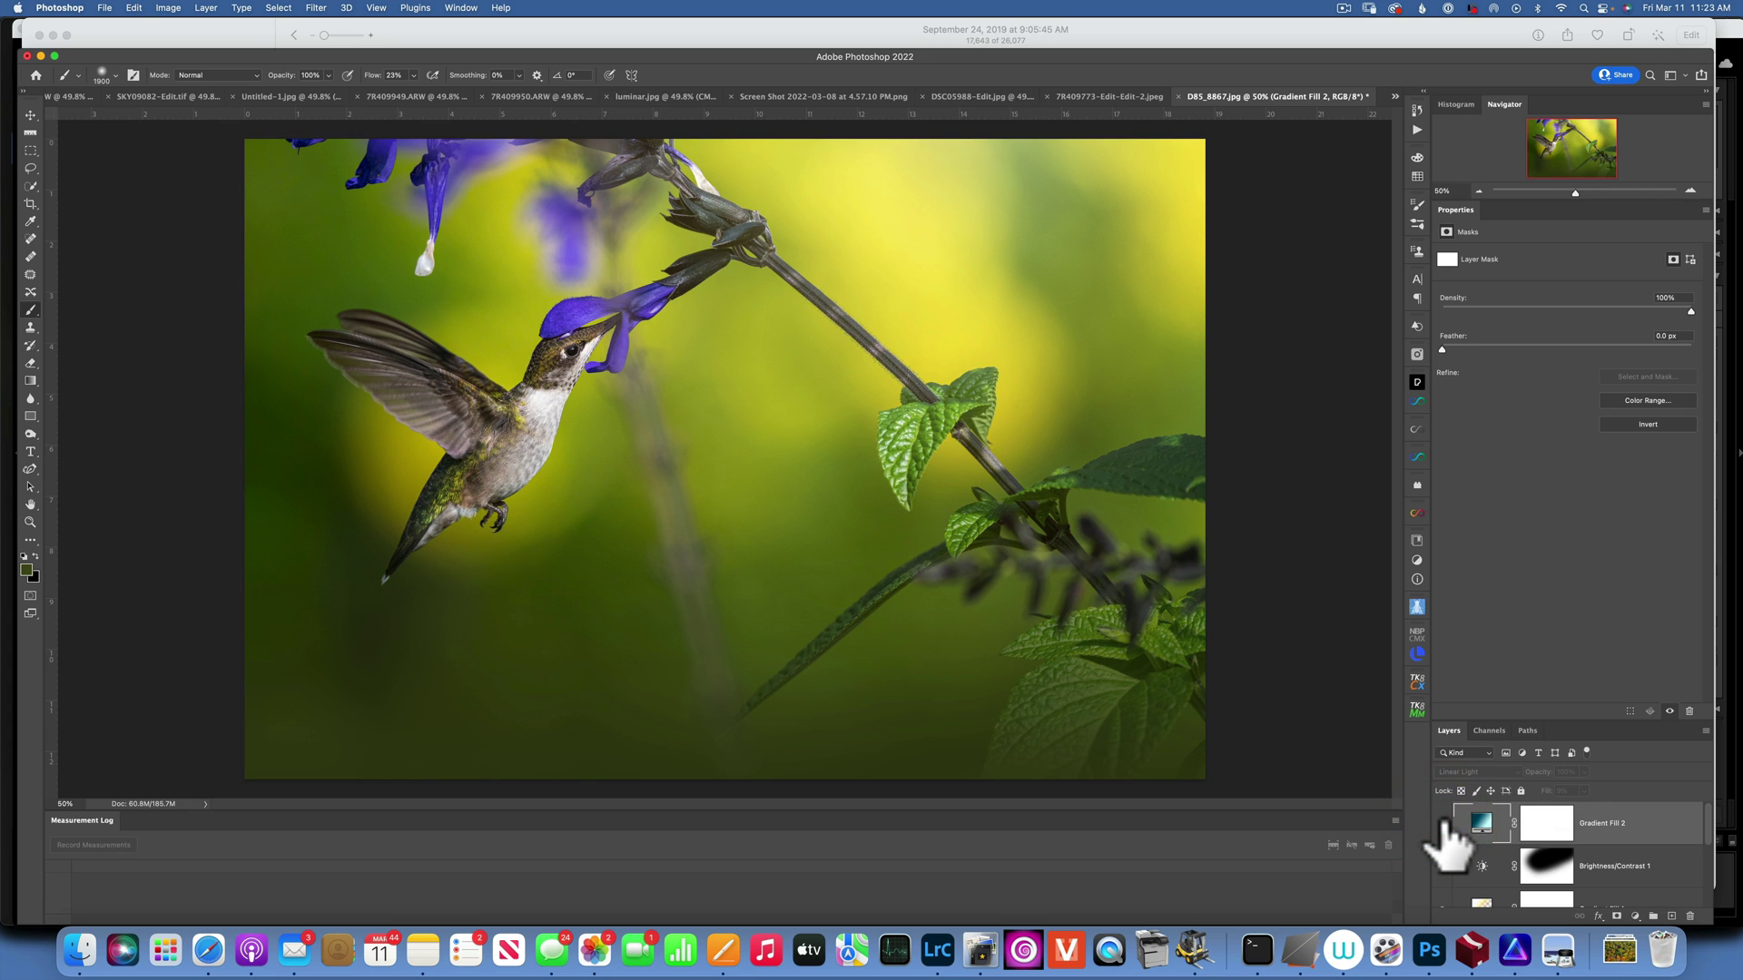
{"action": "left_click", "coordinate": [1444, 822]}
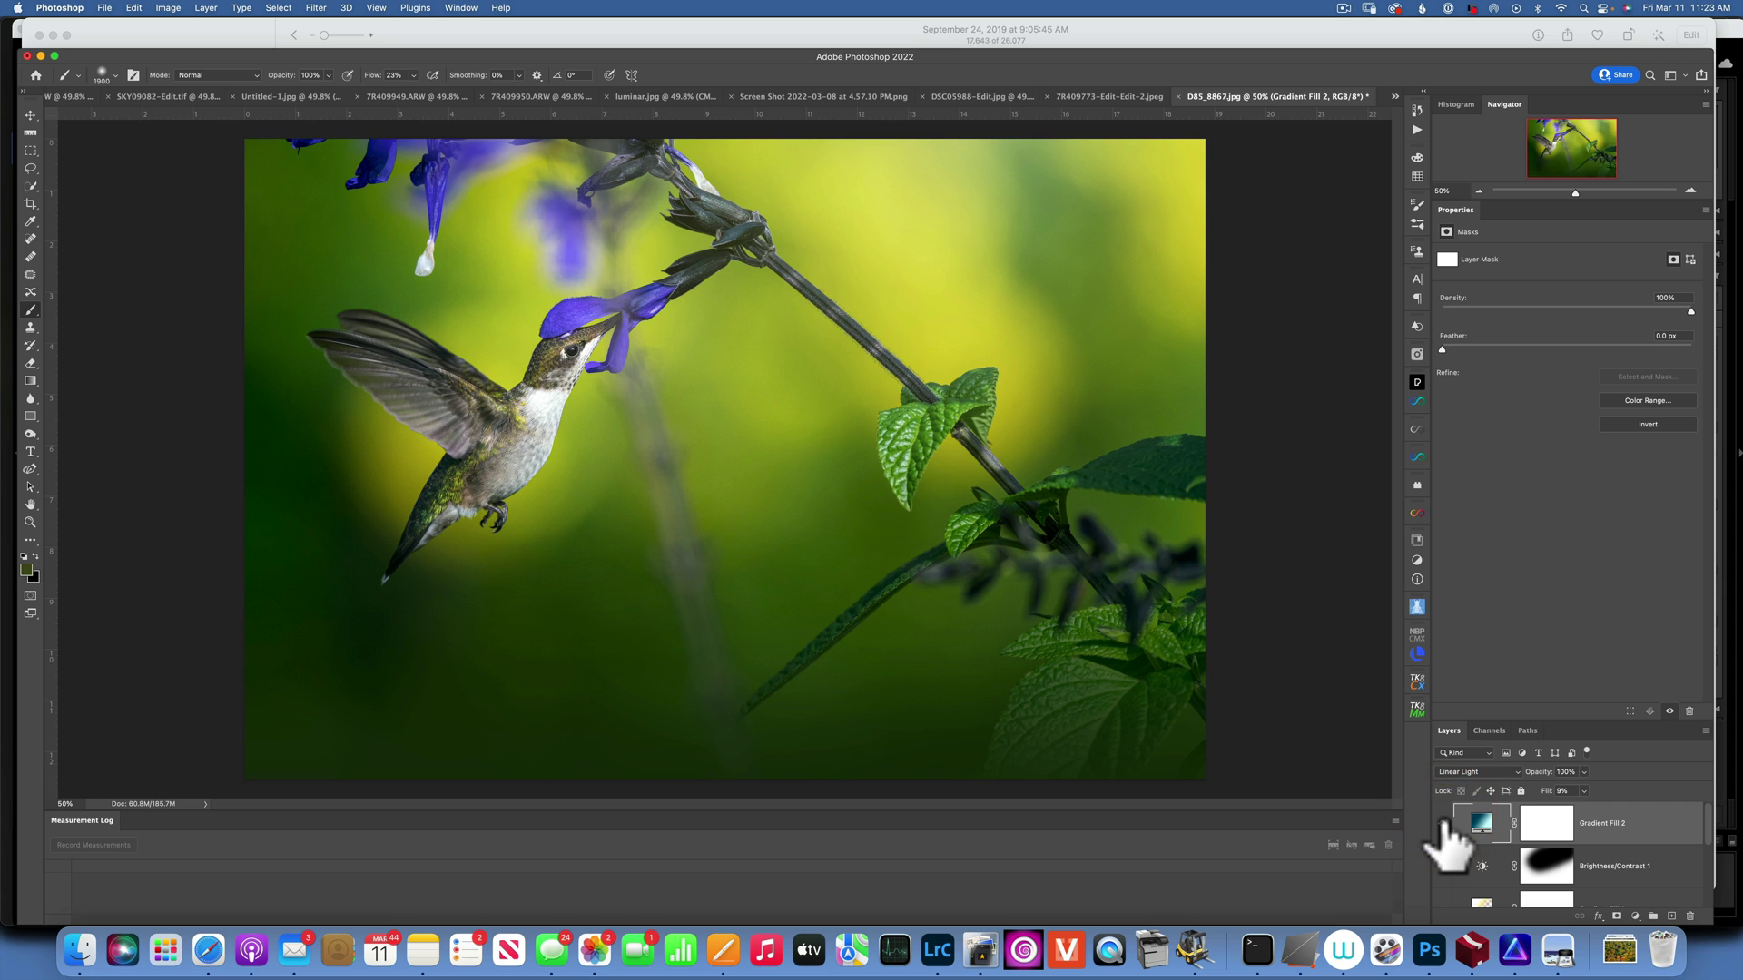
{"action": "left_click", "coordinate": [1444, 823]}
{"action": "left_click", "coordinate": [1442, 823]}
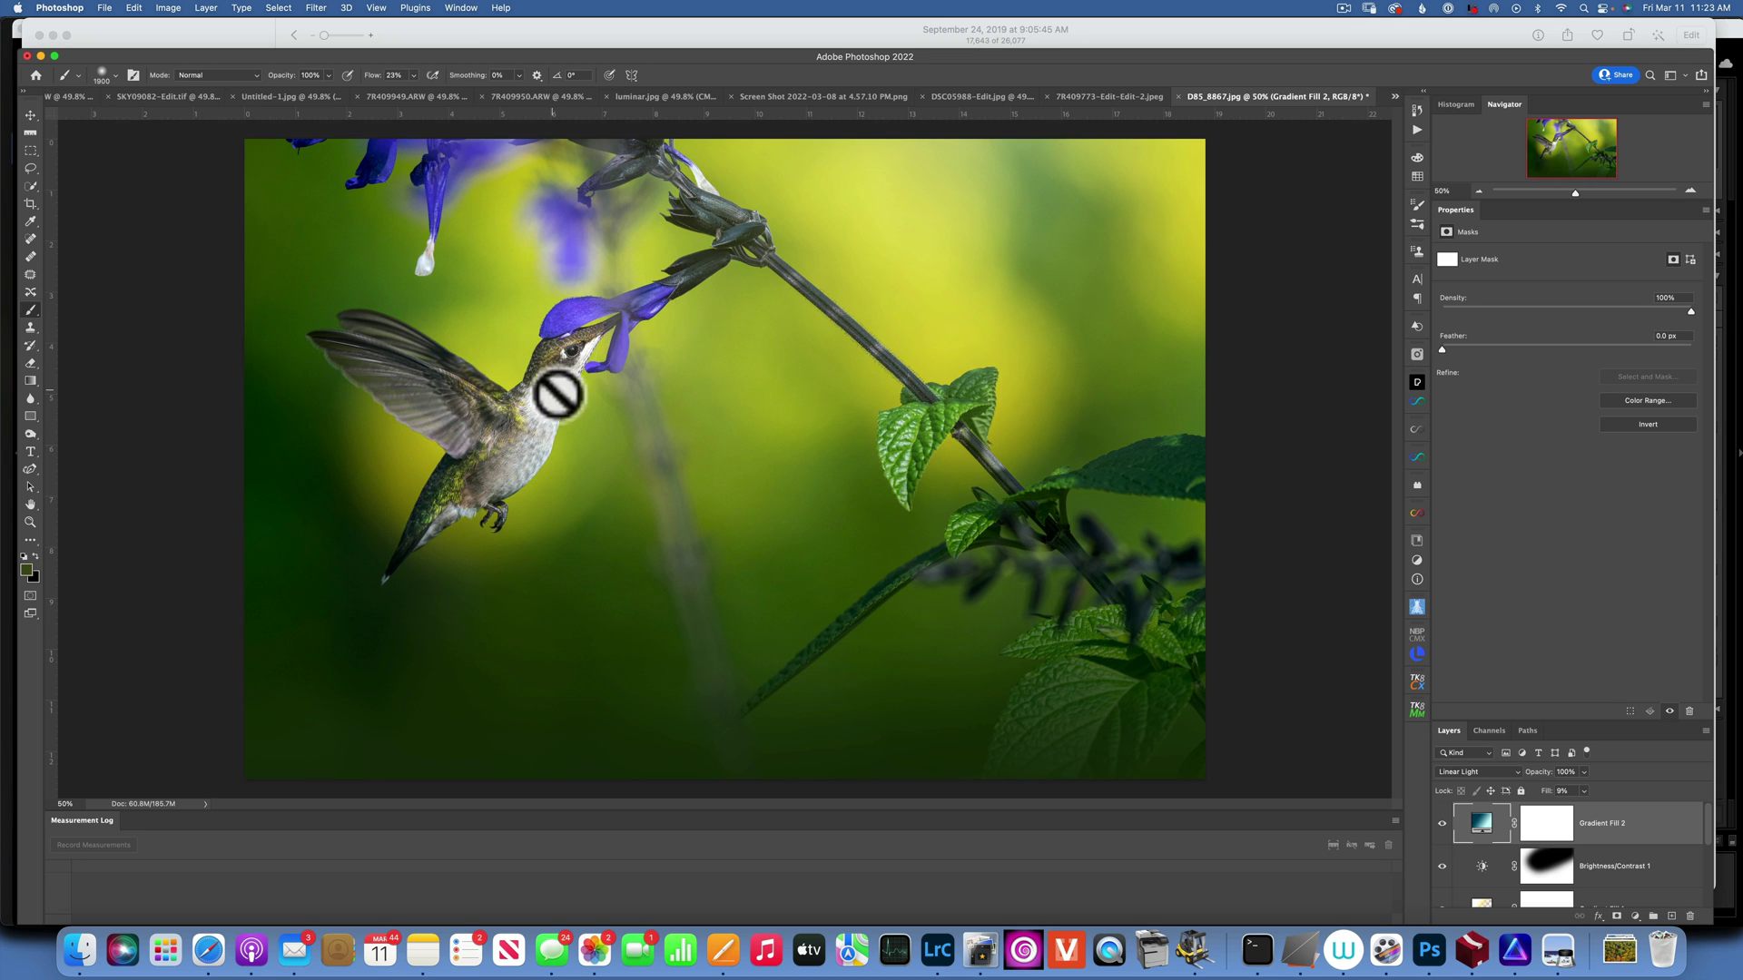
Duplicate the Background layer, move the copy directly above the Gradient Fill 1 layer, and compare the image with and without it
{"action": "scroll", "coordinate": [1675, 876], "scroll_direction": "down", "scroll_amount": 5}
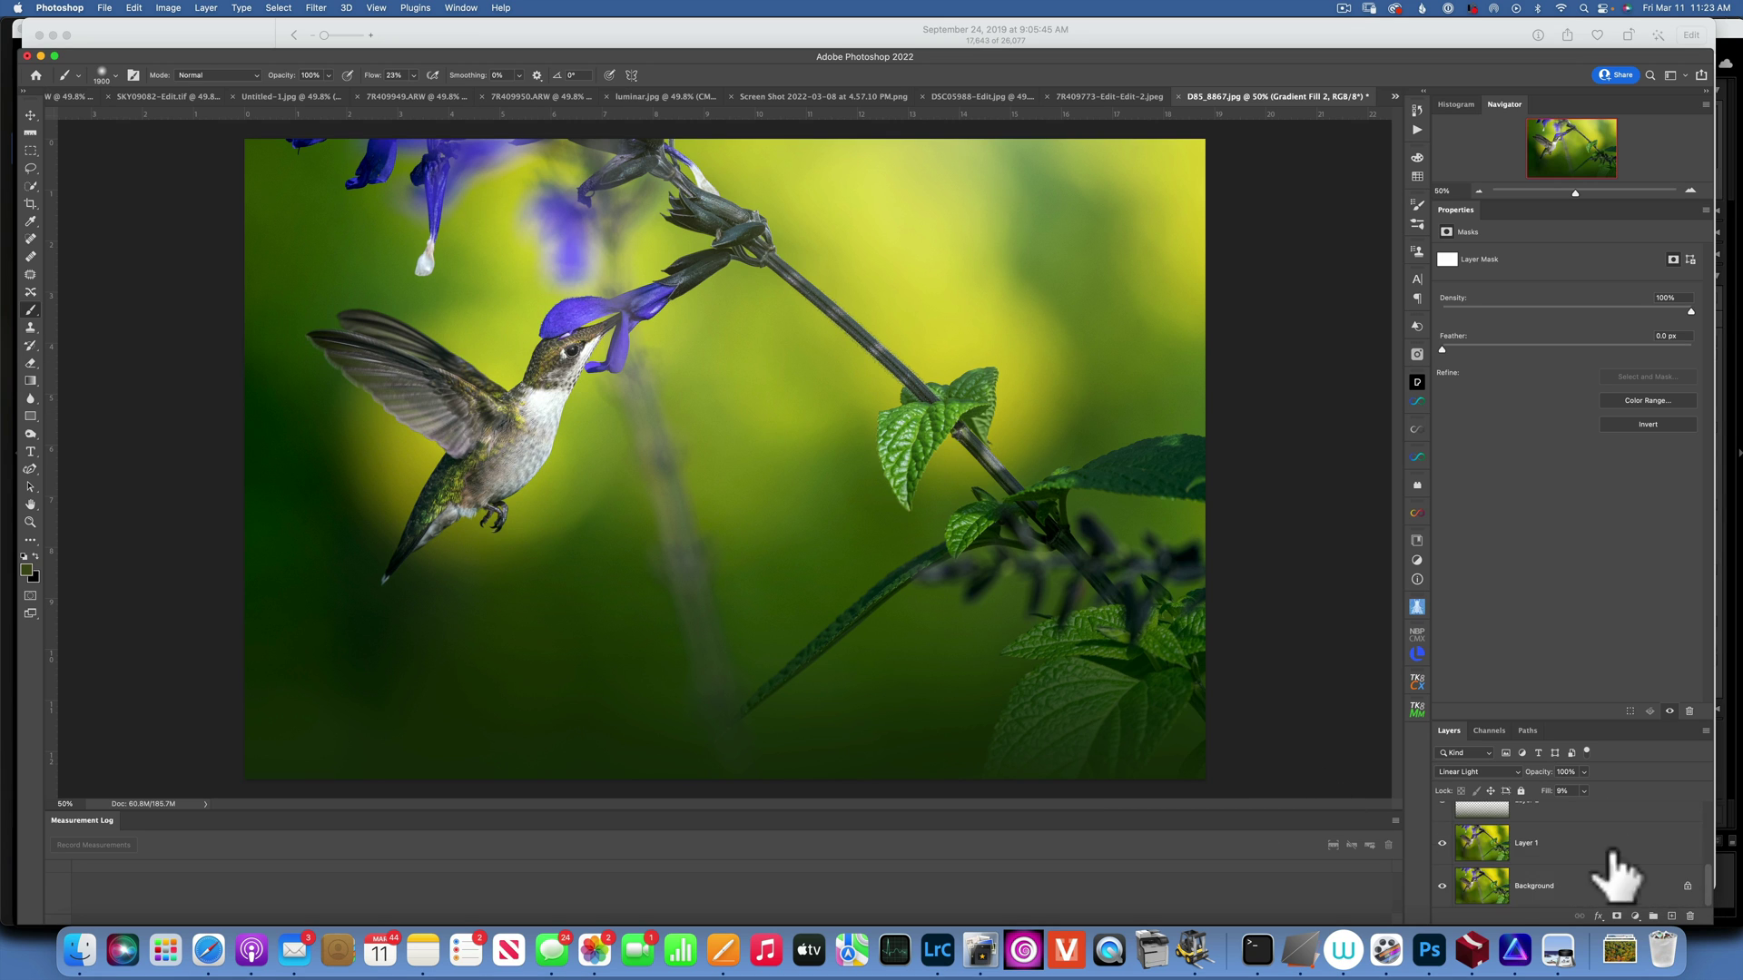
{"action": "left_click", "coordinate": [1550, 886]}
{"action": "key", "text": "super+j"}
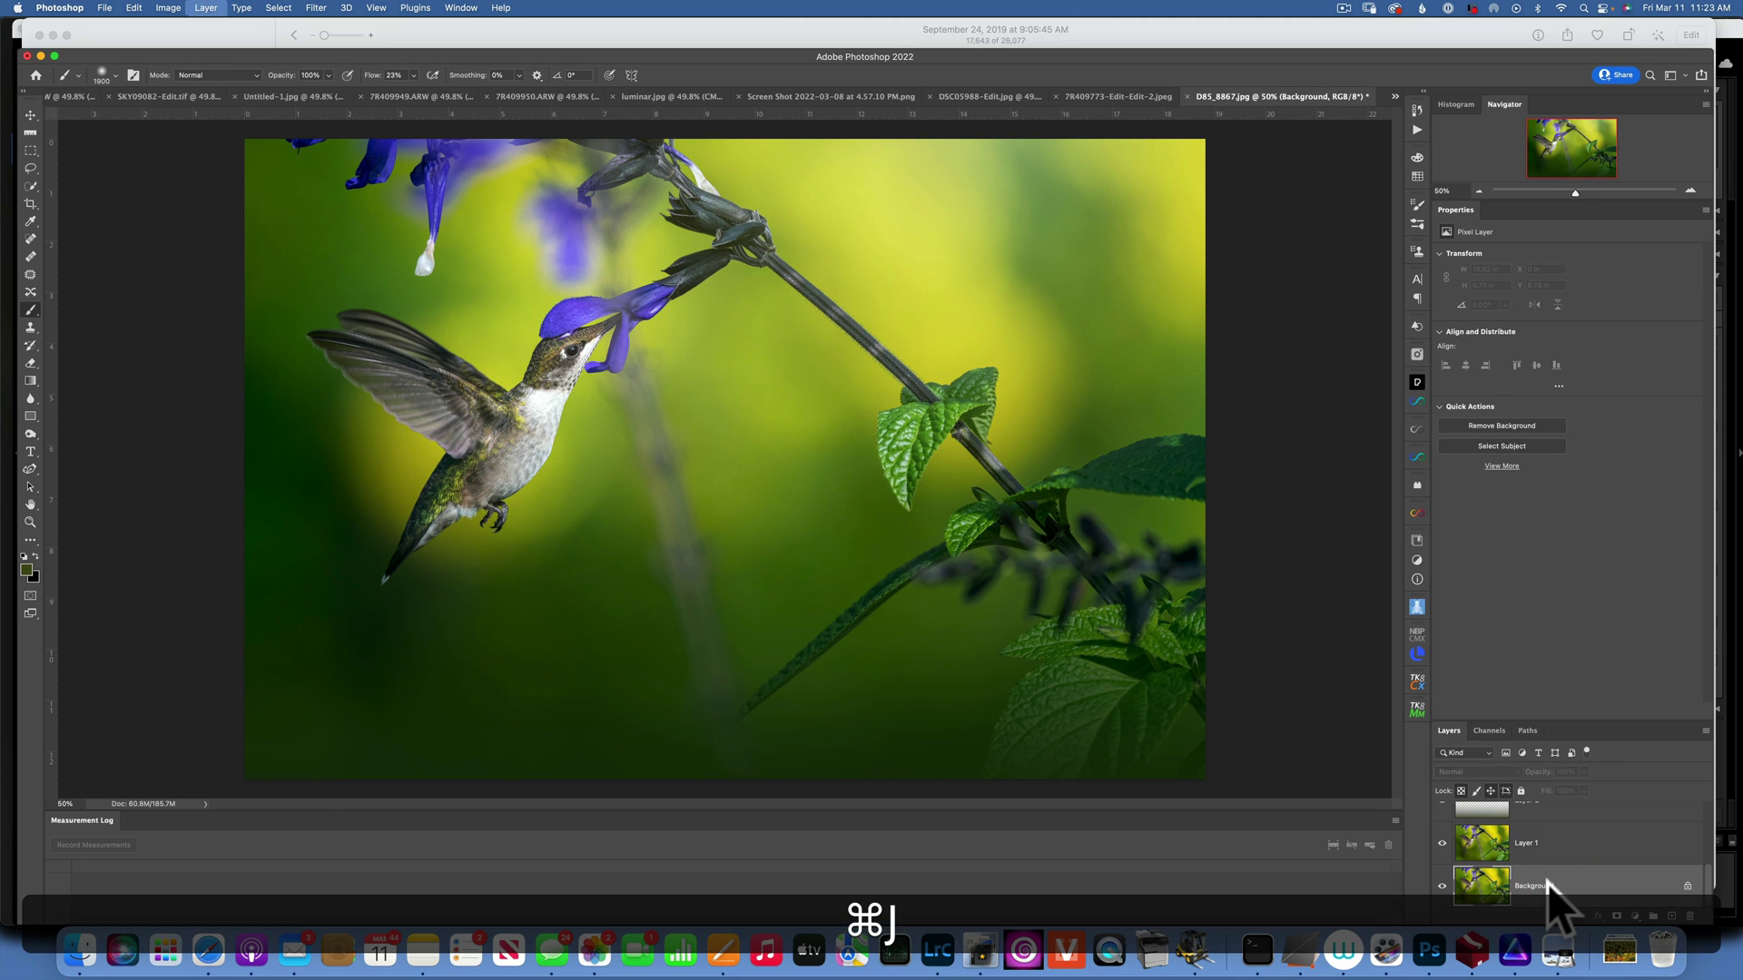
{"action": "left_click_drag", "start_coordinate": [1585, 887], "coordinate": [1564, 809]}
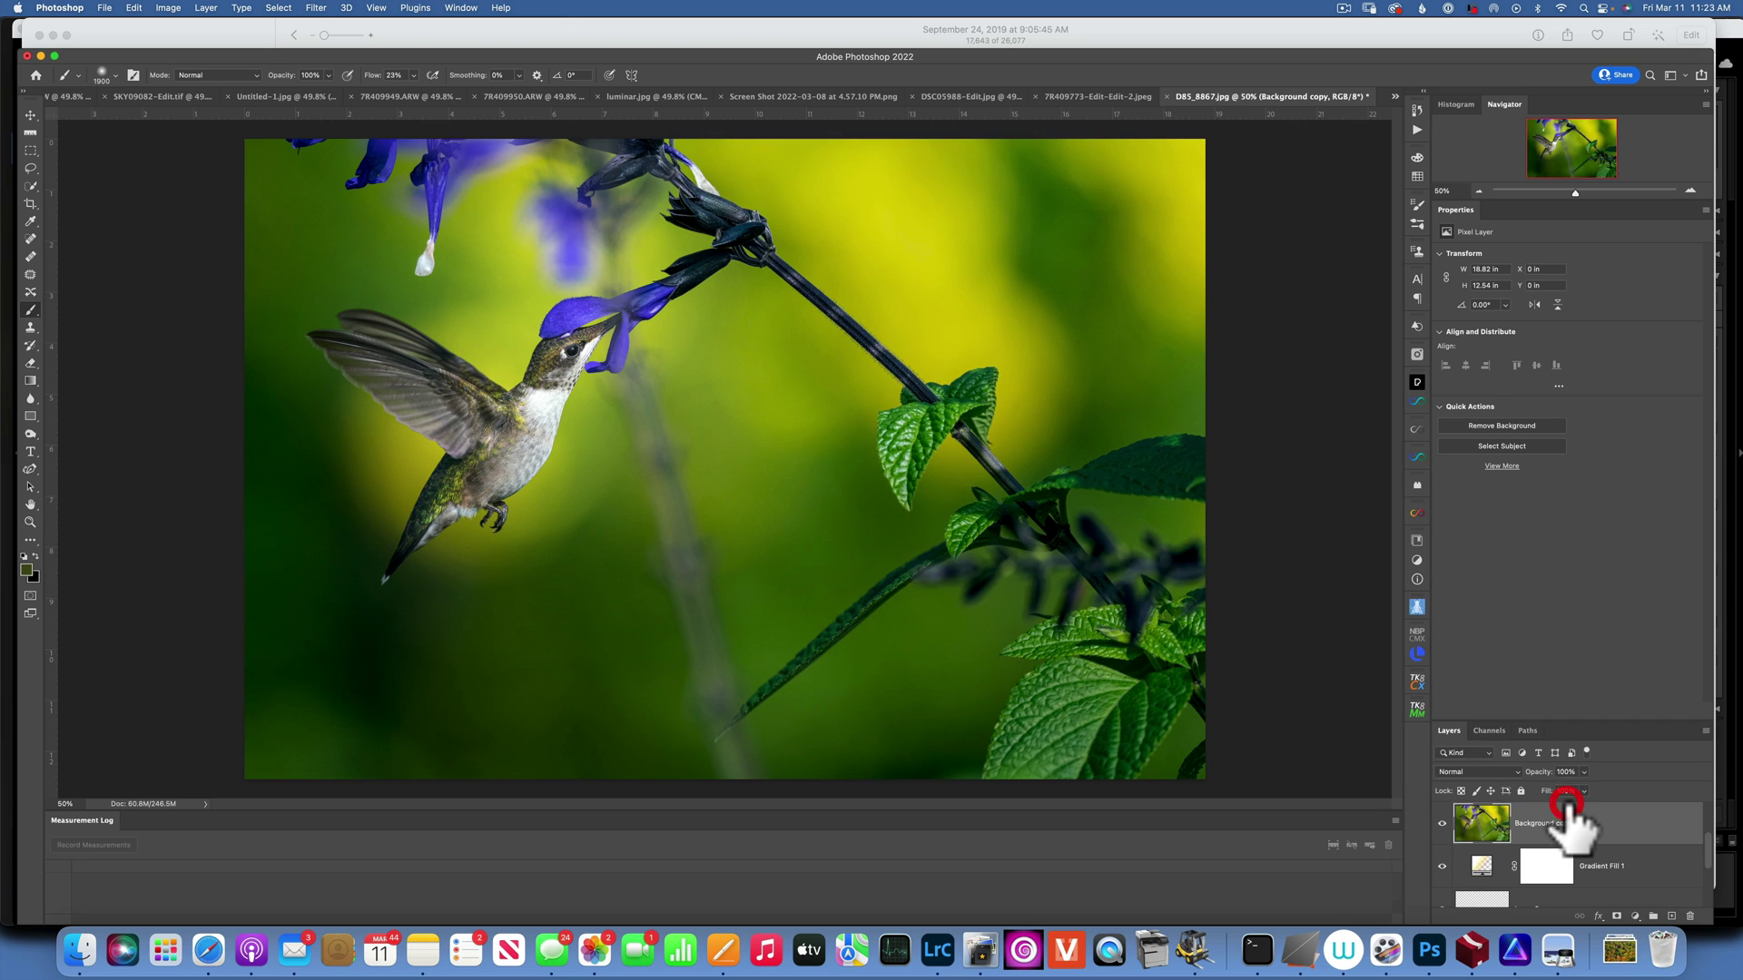
{"action": "left_click", "coordinate": [1441, 824]}
{"action": "left_click", "coordinate": [1442, 824]}
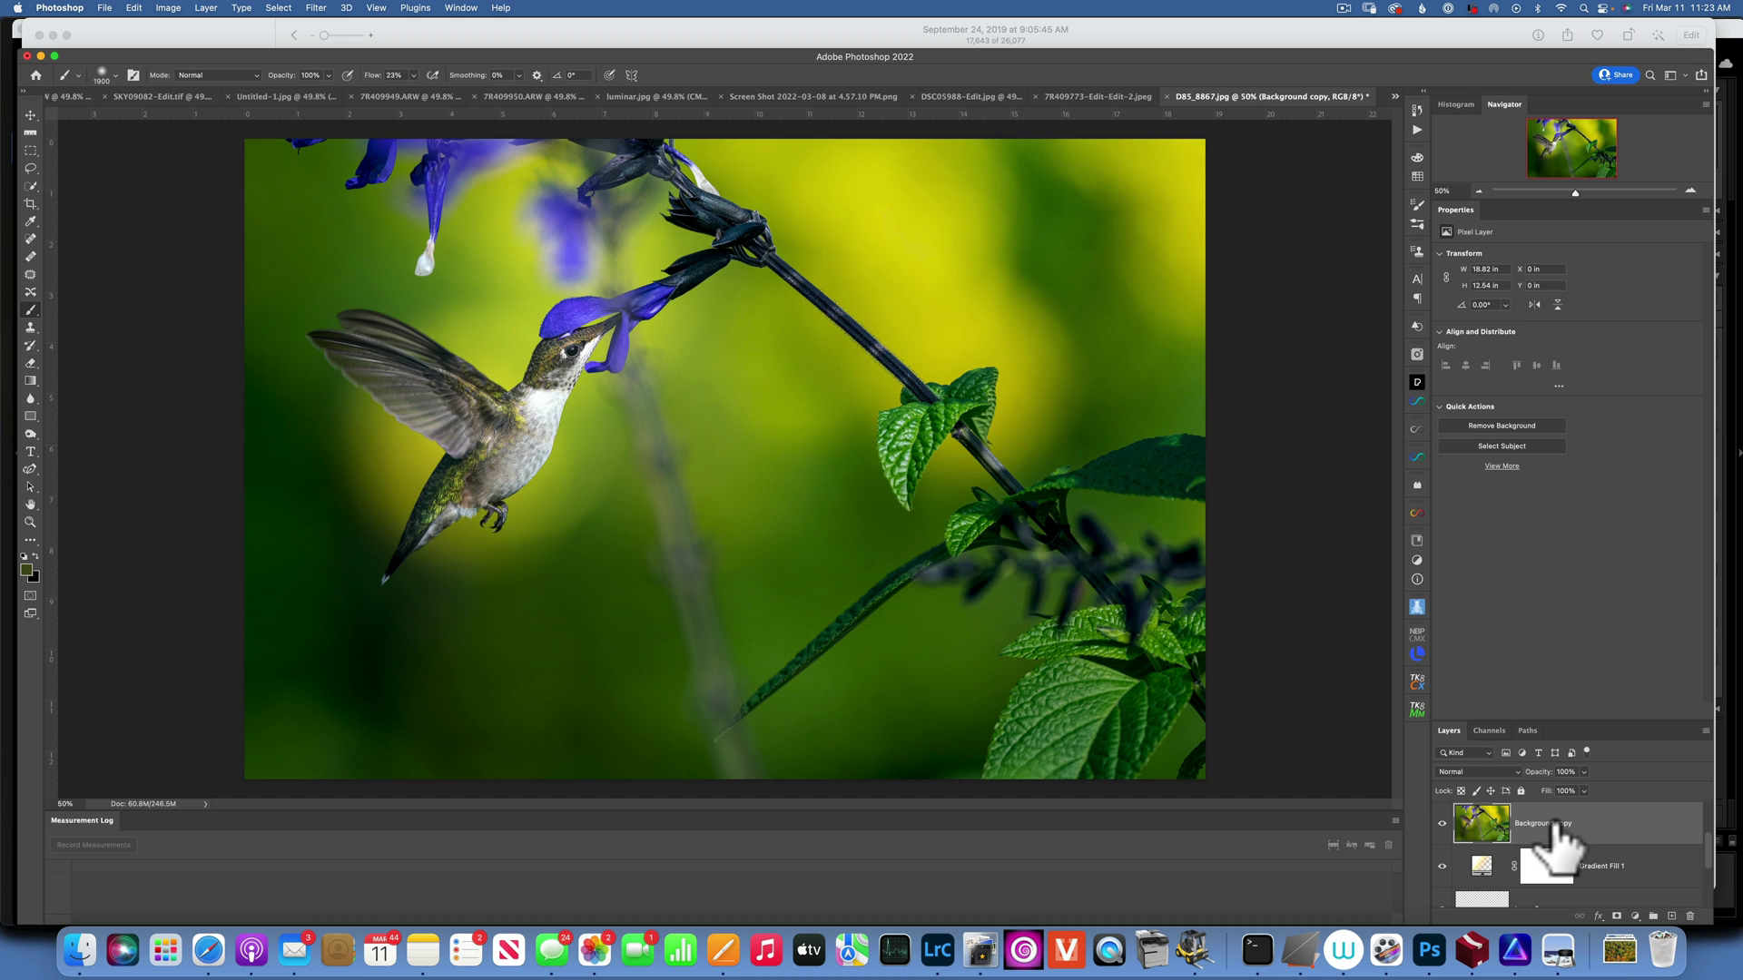
Set the background copy's blend mode to Soft Light and add a black layer mask that hides its effect
{"action": "left_click", "coordinate": [1475, 771]}
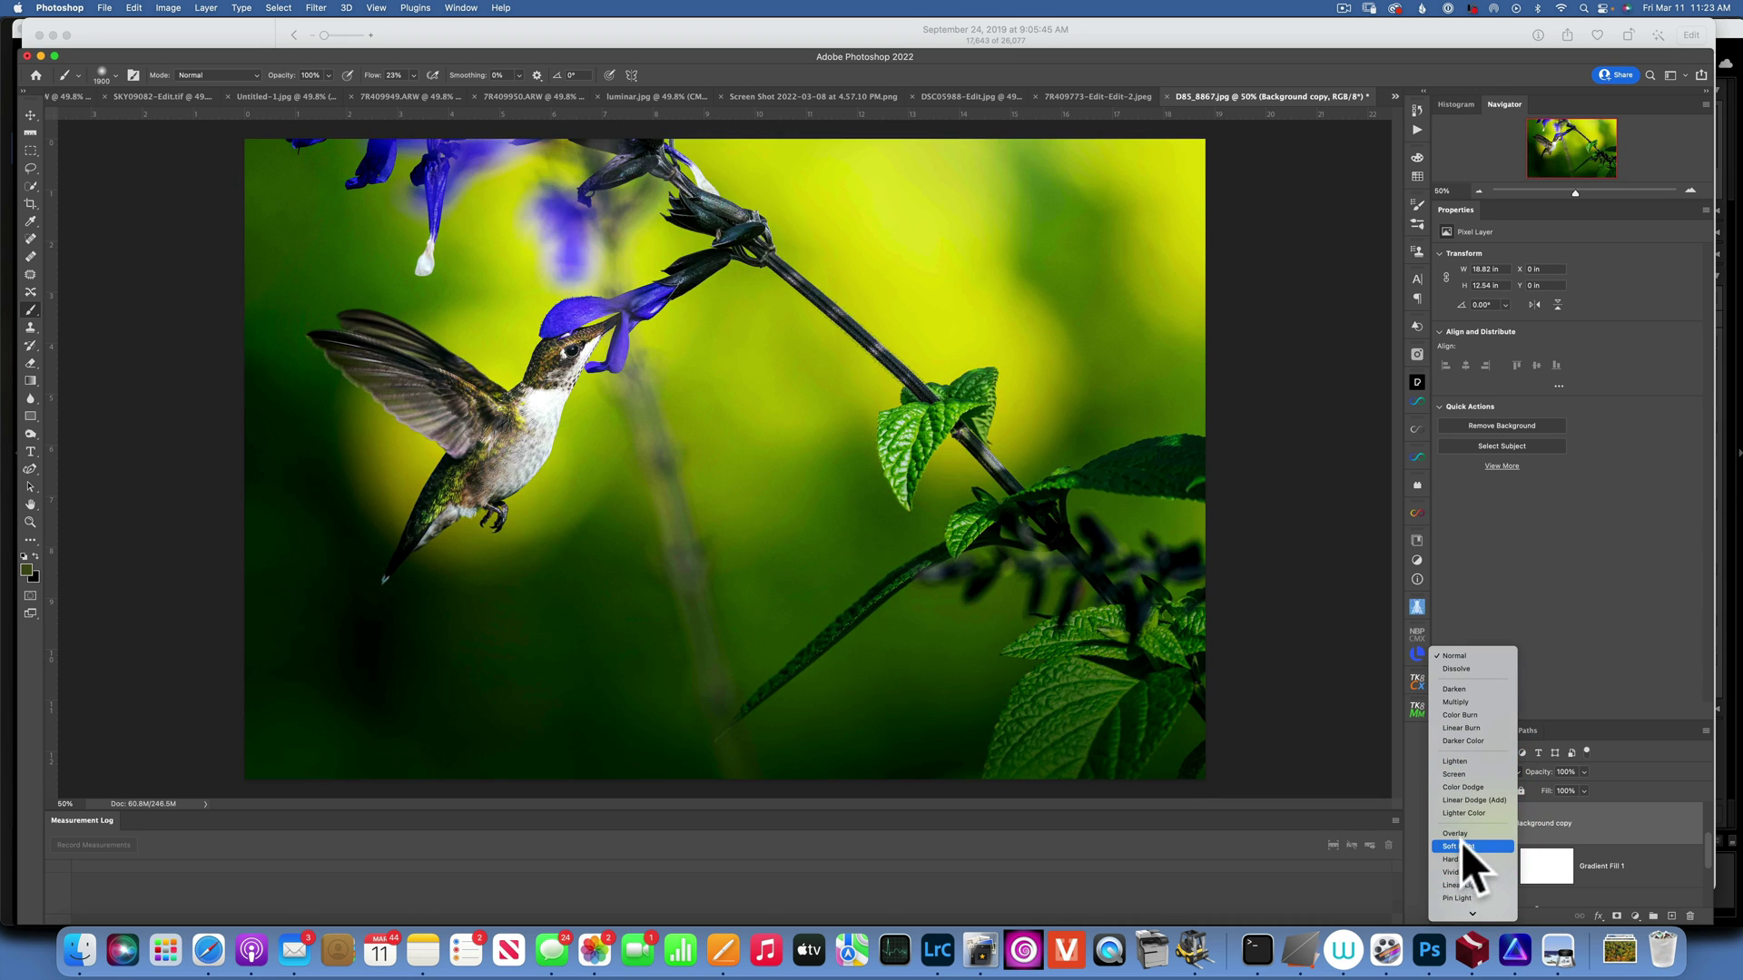
{"action": "left_click", "coordinate": [1461, 846]}
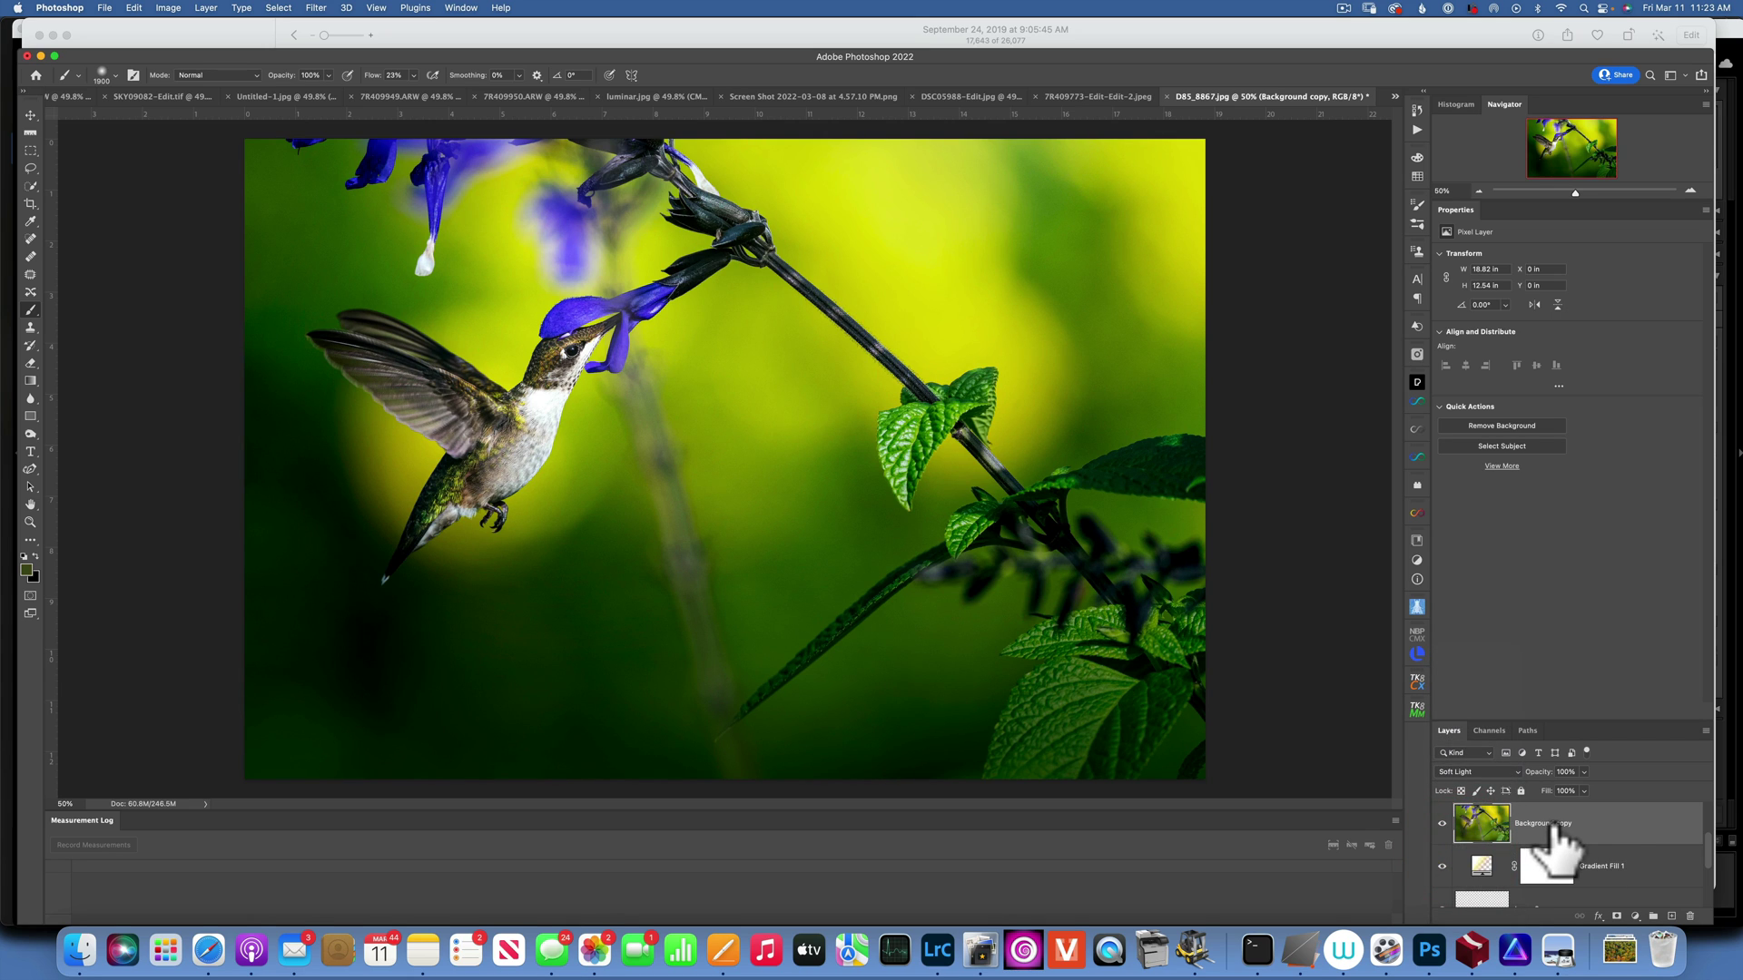
{"action": "key", "text": "alt"}
{"action": "left_click_drag", "start_coordinate": [1554, 840], "coordinate": [1619, 919]}
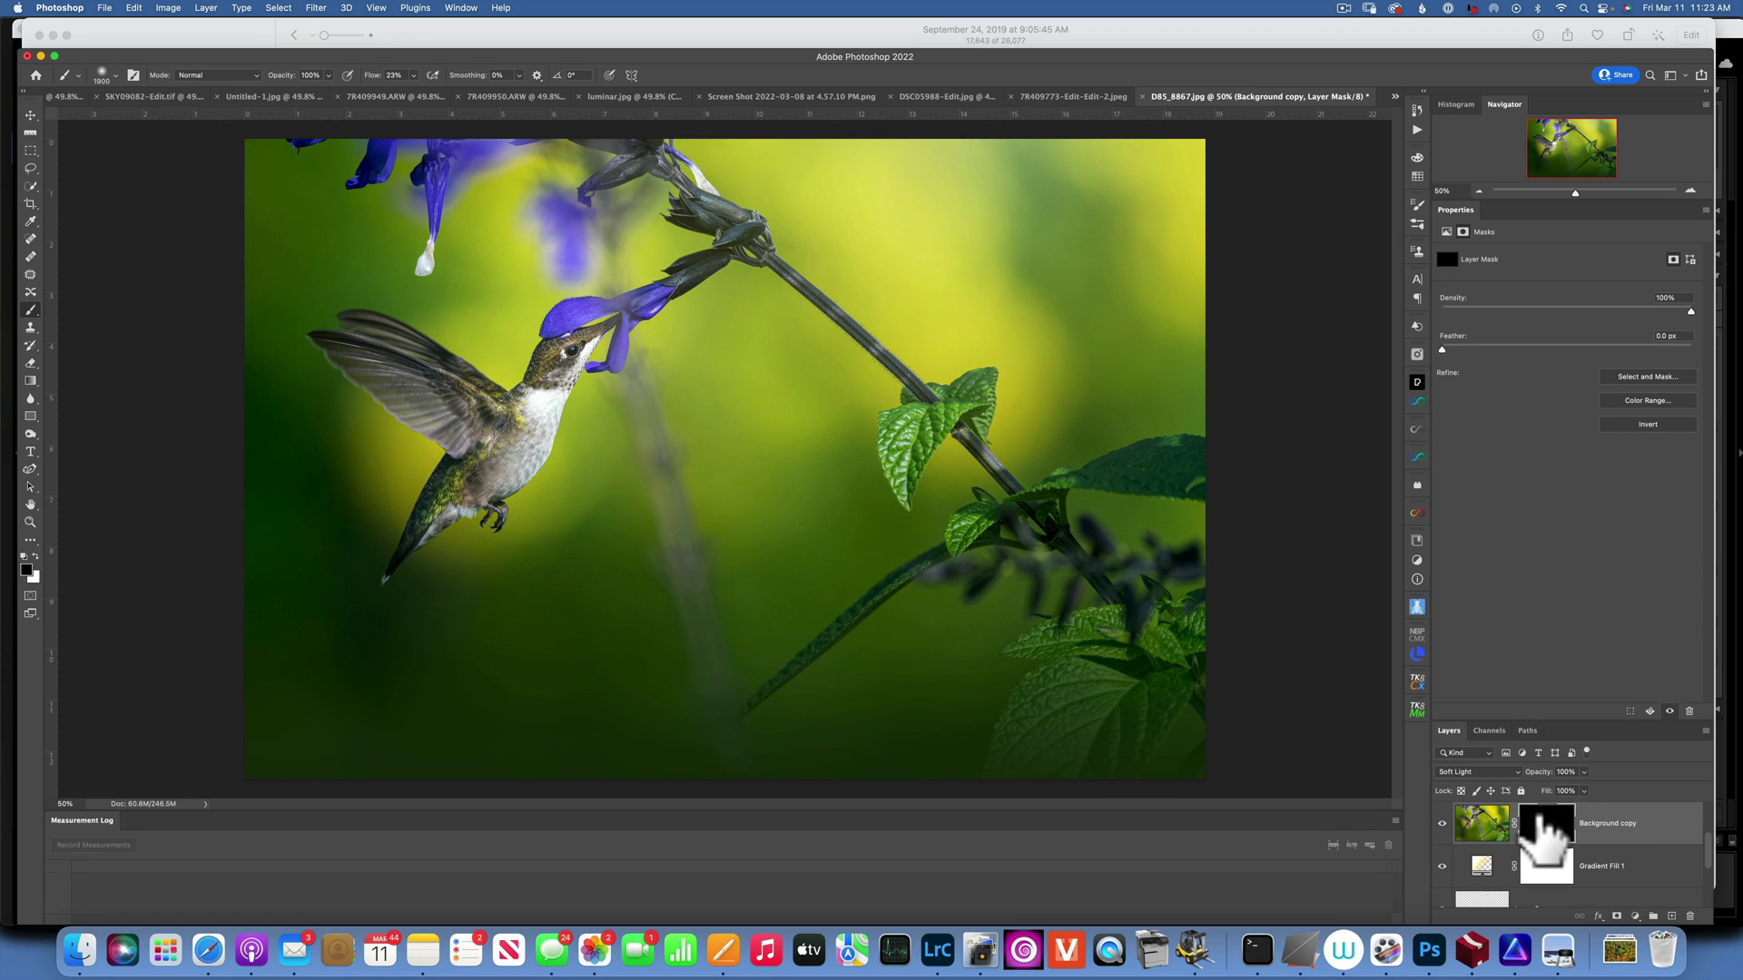
Paint white on the background copy's mask over the hummingbird and the flower at its beak, using a 1300 px brush
{"action": "key", "text": "b"}
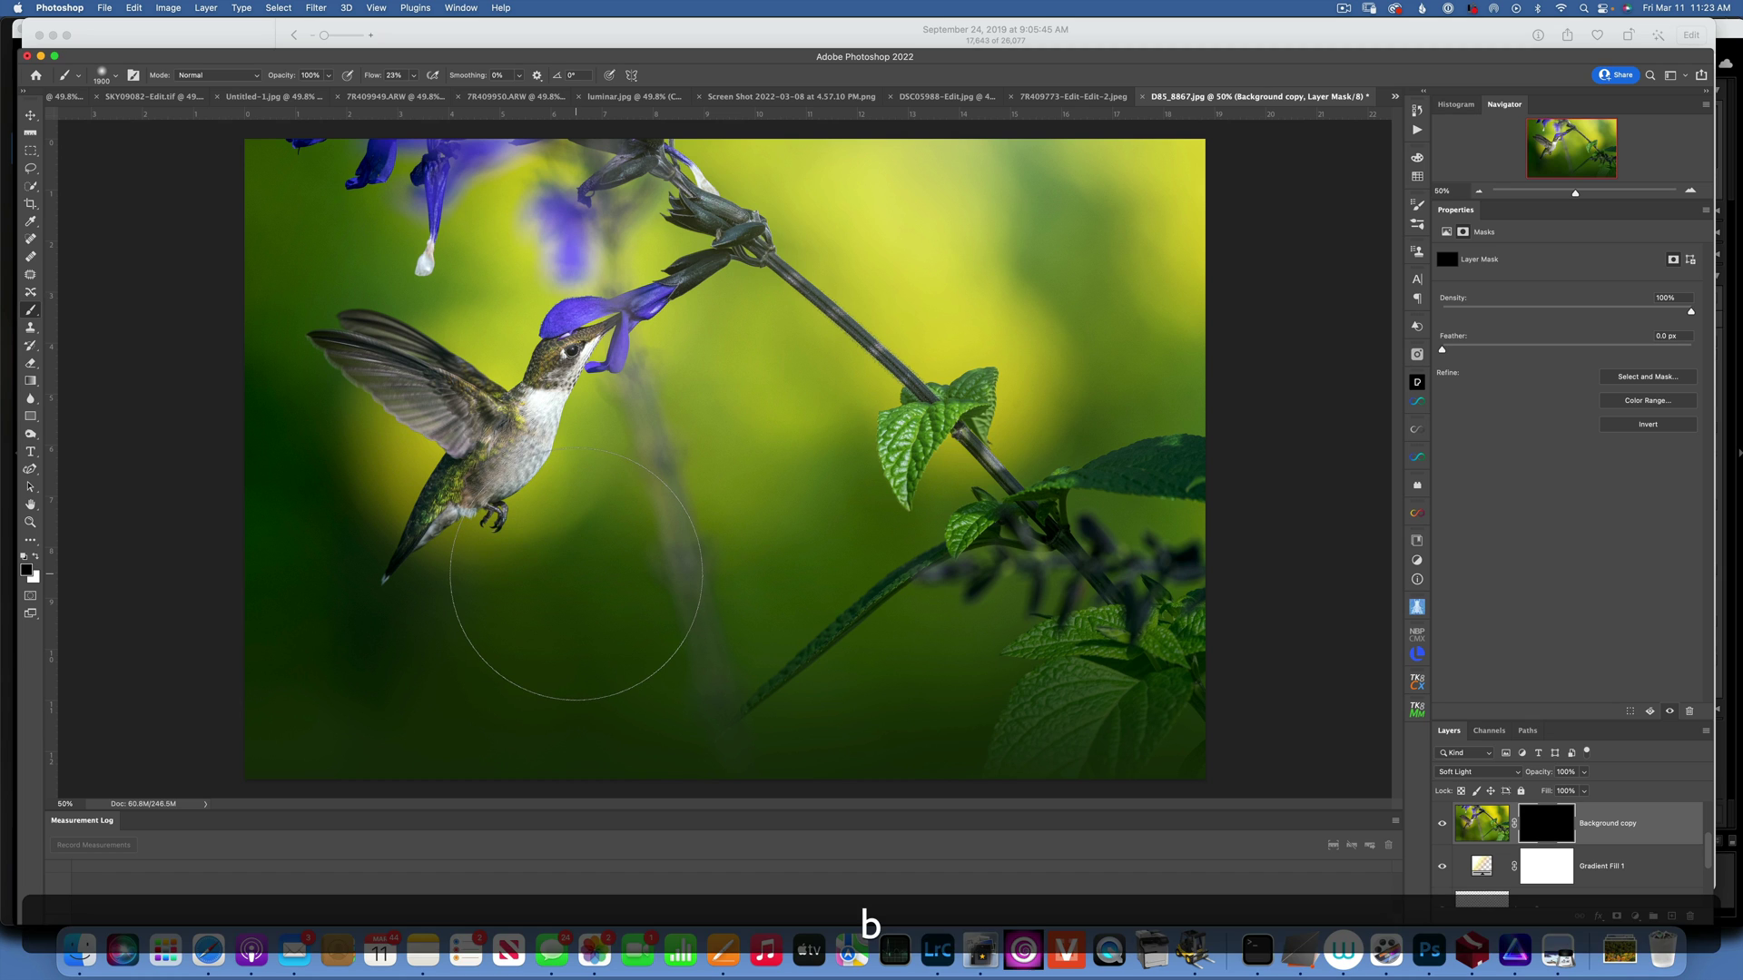
{"action": "key", "text": "x"}
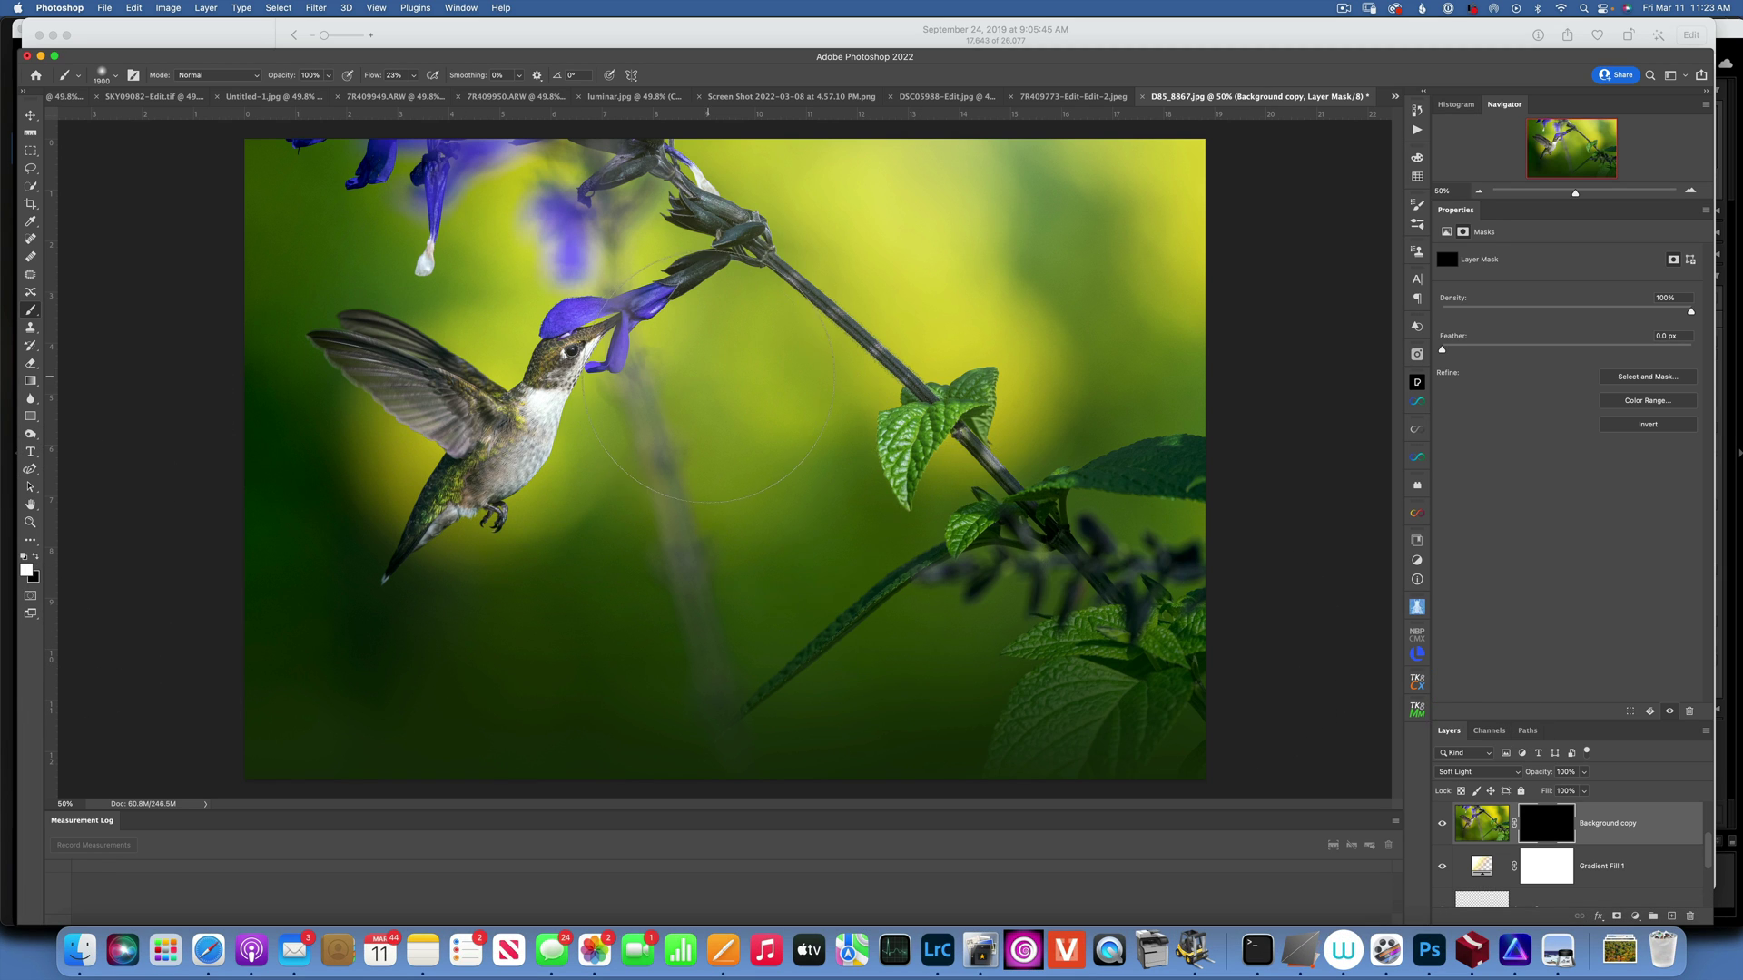
{"action": "key", "text": "bracketleft"}
{"action": "key", "text": "bracketleft"}
{"action": "key", "text": "bracketleft"}
{"action": "key", "text": "bracketleft"}
{"action": "key", "text": "bracketleft"}
{"action": "key", "text": "bracketleft"}
{"action": "key", "text": "bracketleft"}
{"action": "key", "text": "bracketleft"}
{"action": "key", "text": "bracketright"}
{"action": "key", "text": "bracketright"}
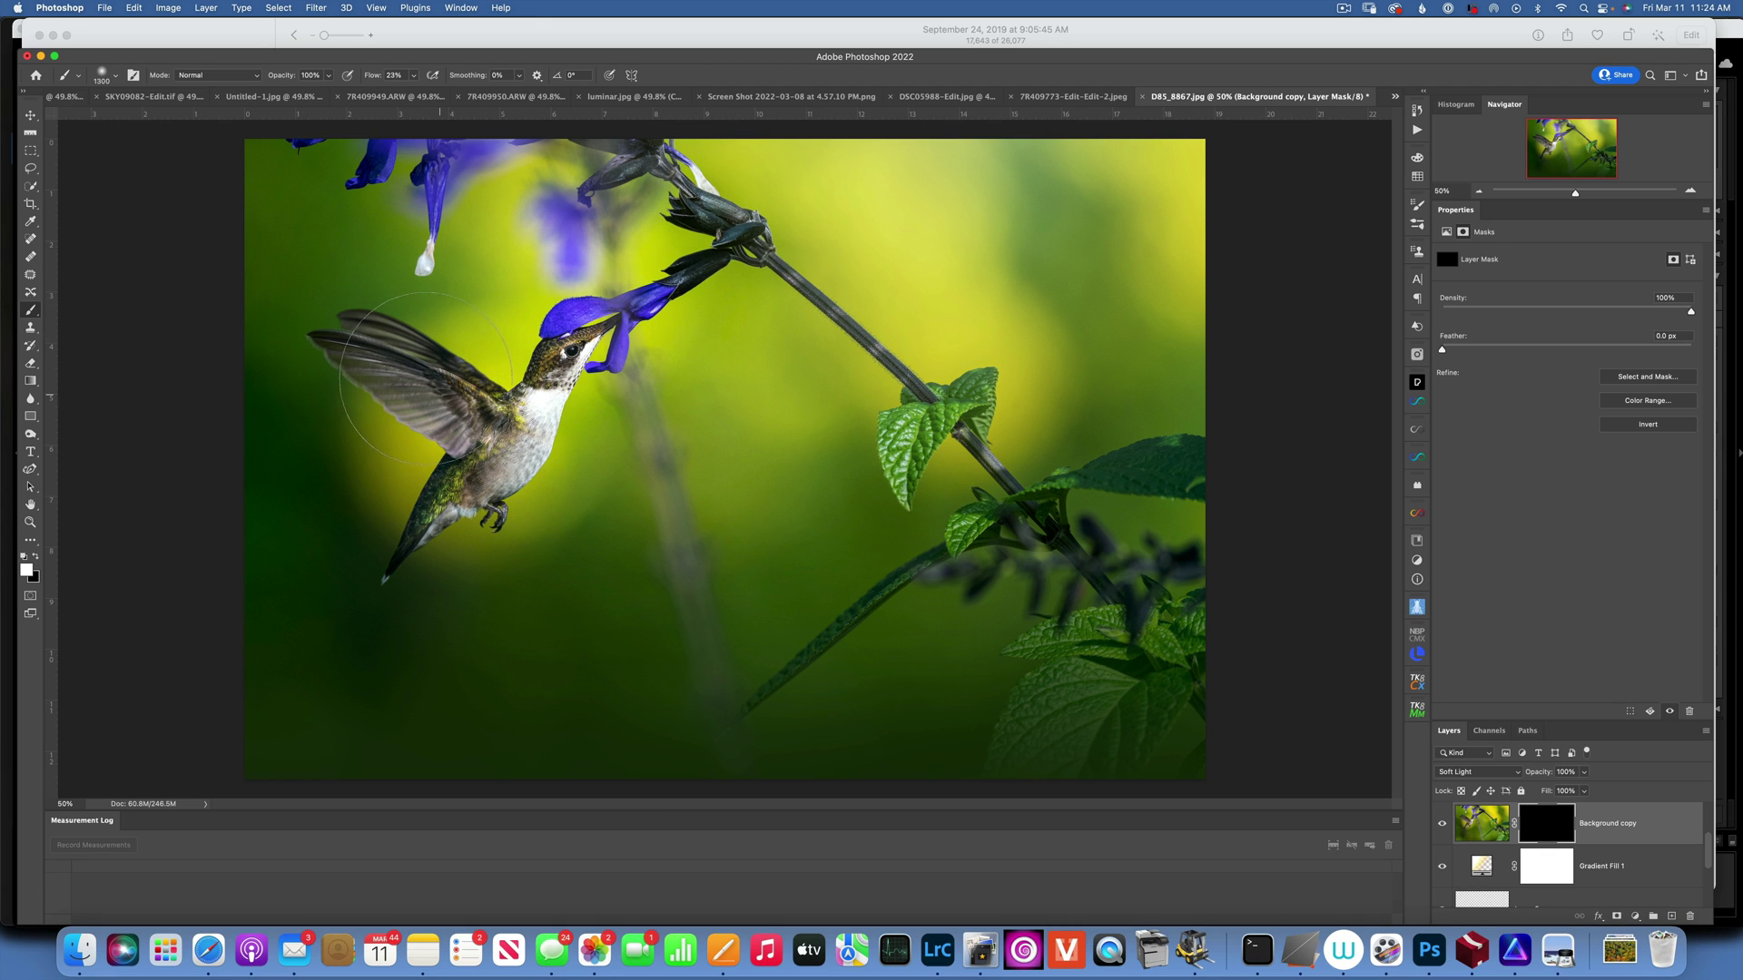
{"action": "mouse_move", "coordinate": [440, 395]}
{"action": "left_mouse_down"}
{"action": "mouse_move", "coordinate": [615, 463]}
{"action": "mouse_move", "coordinate": [604, 391]}
{"action": "mouse_move", "coordinate": [676, 317]}
{"action": "left_mouse_up"}
{"action": "left_click_drag", "start_coordinate": [534, 361], "coordinate": [676, 318]}
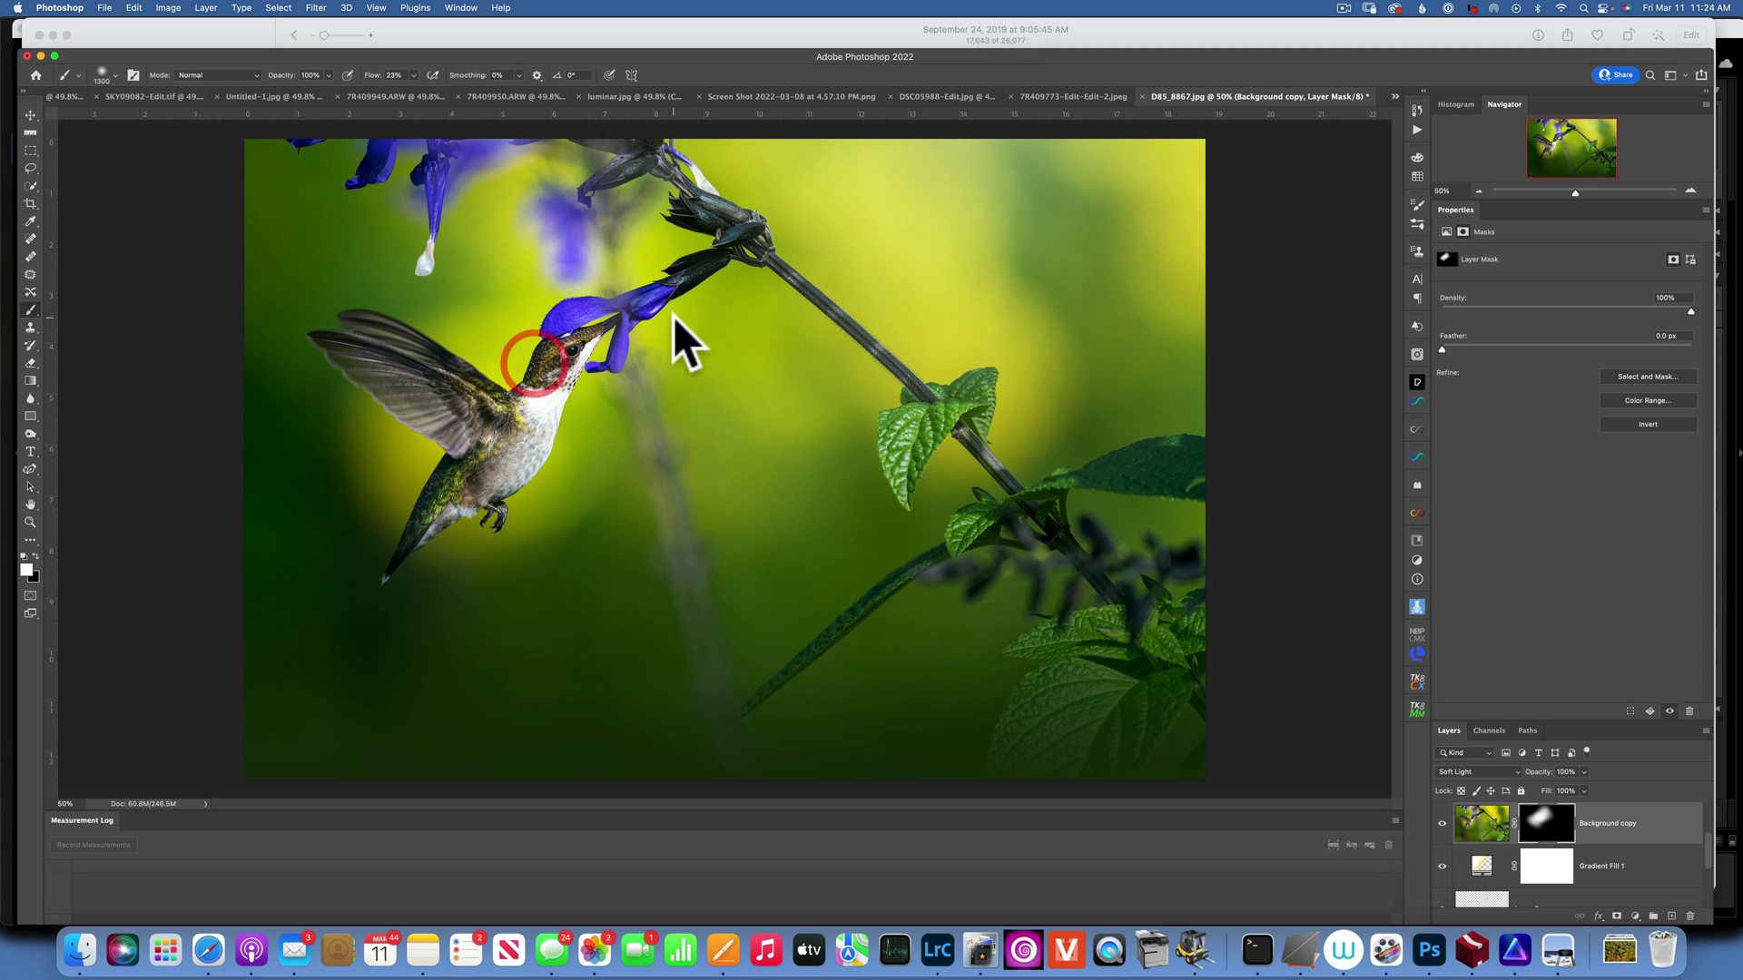
Set the background copy's opacity to 59% and compare the photo with and without this layer
{"action": "left_click", "coordinate": [1585, 770]}
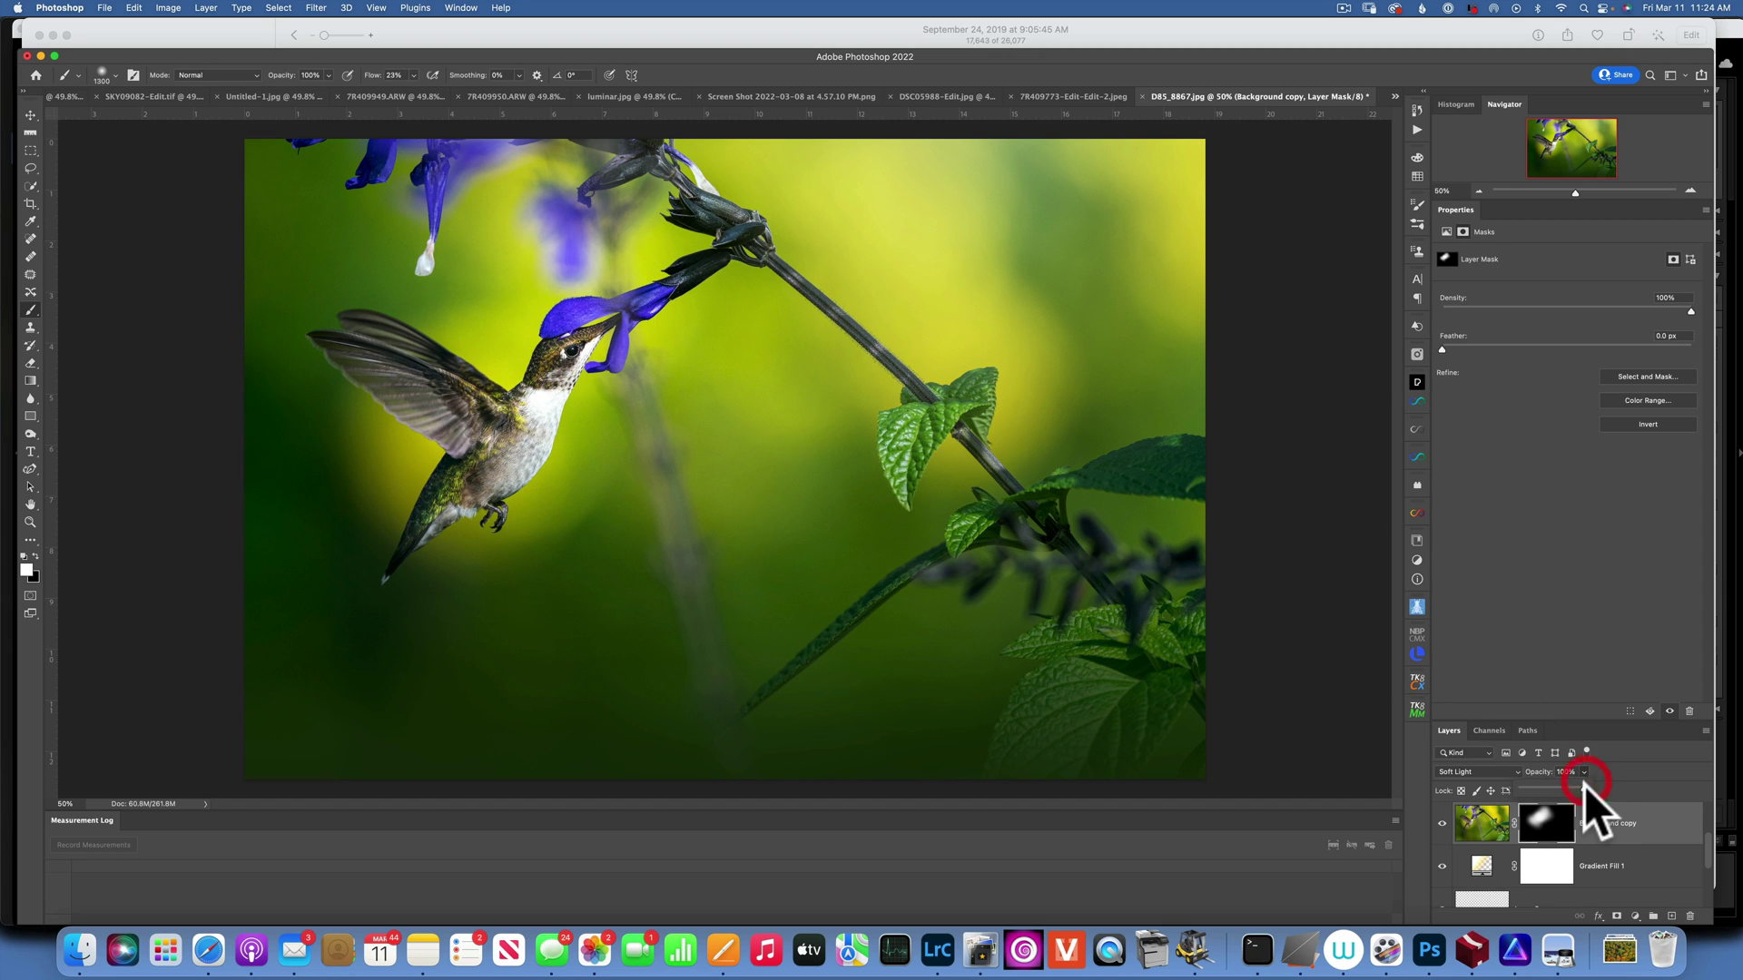
{"action": "left_click_drag", "start_coordinate": [1583, 786], "coordinate": [1557, 787]}
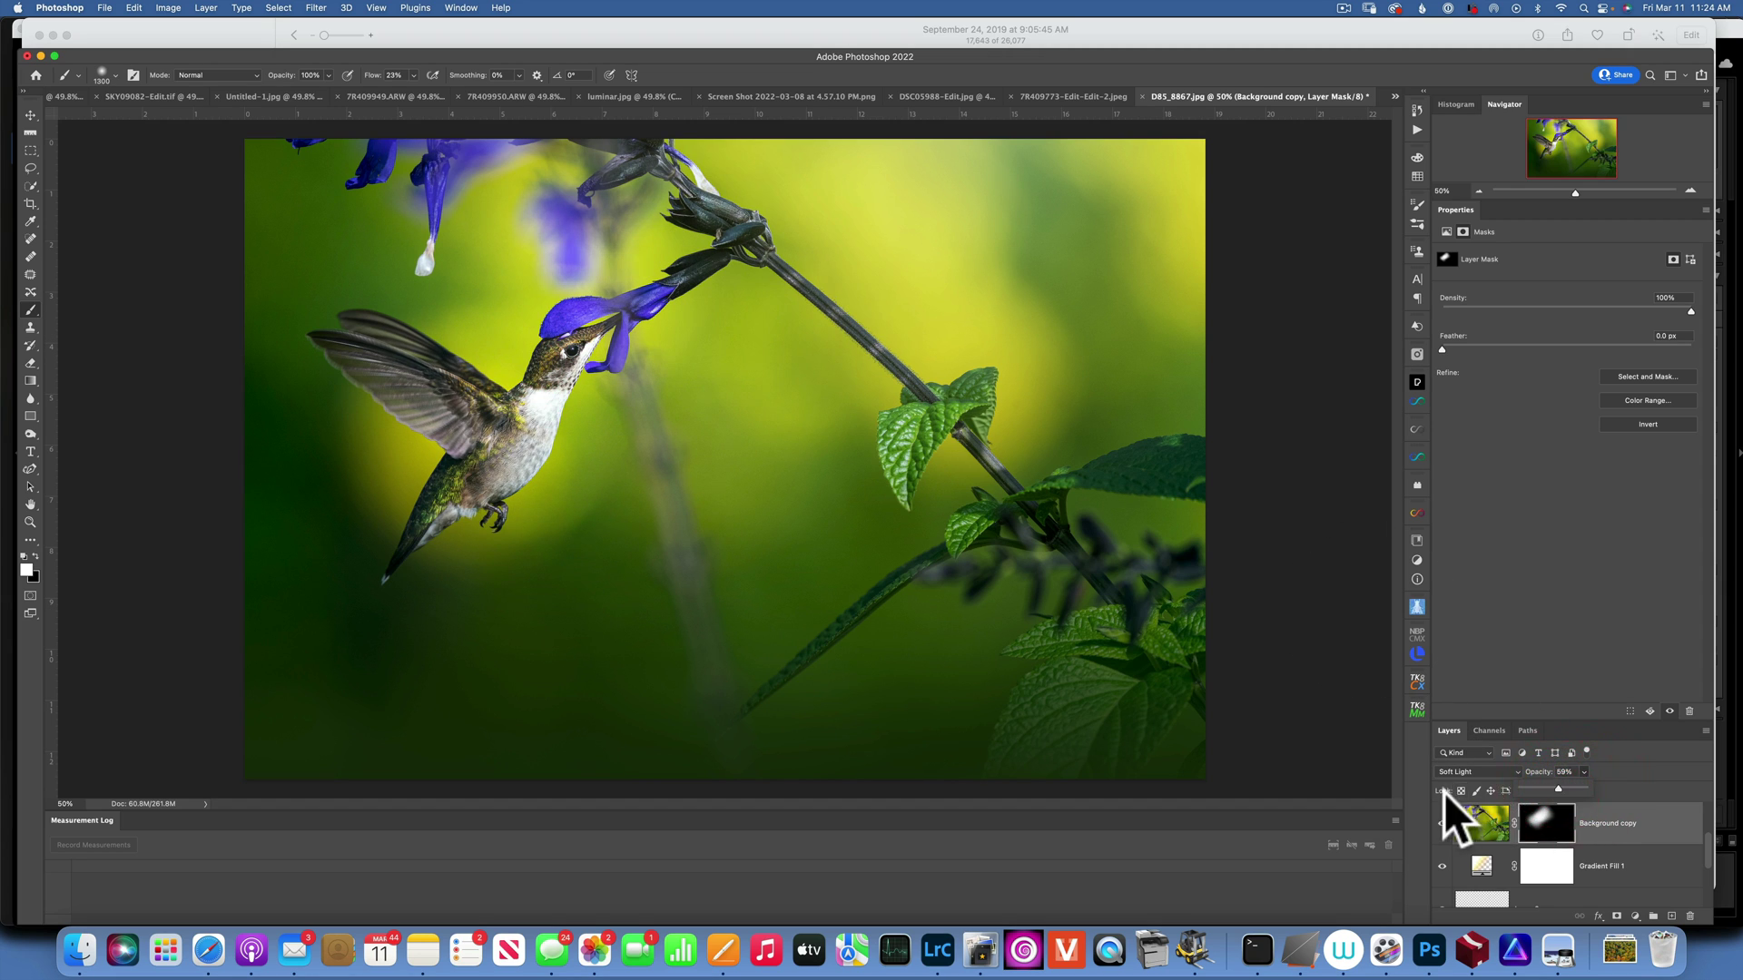
{"action": "left_click", "coordinate": [1444, 824]}
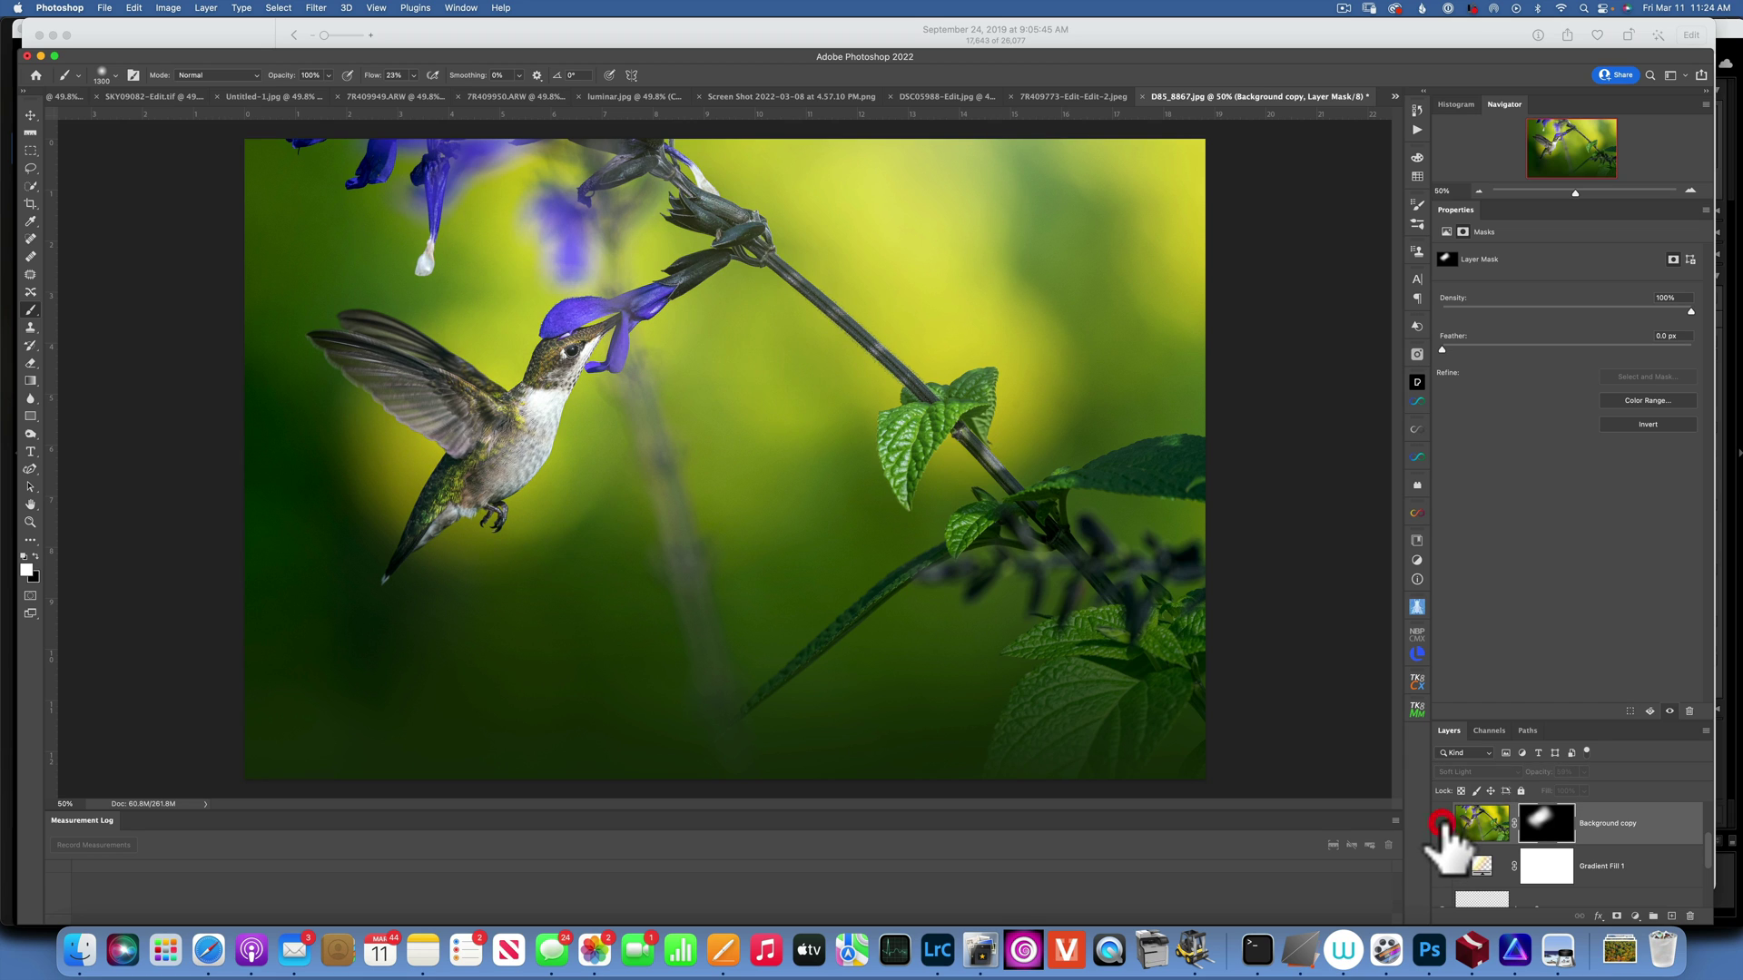
{"action": "left_click", "coordinate": [1444, 824]}
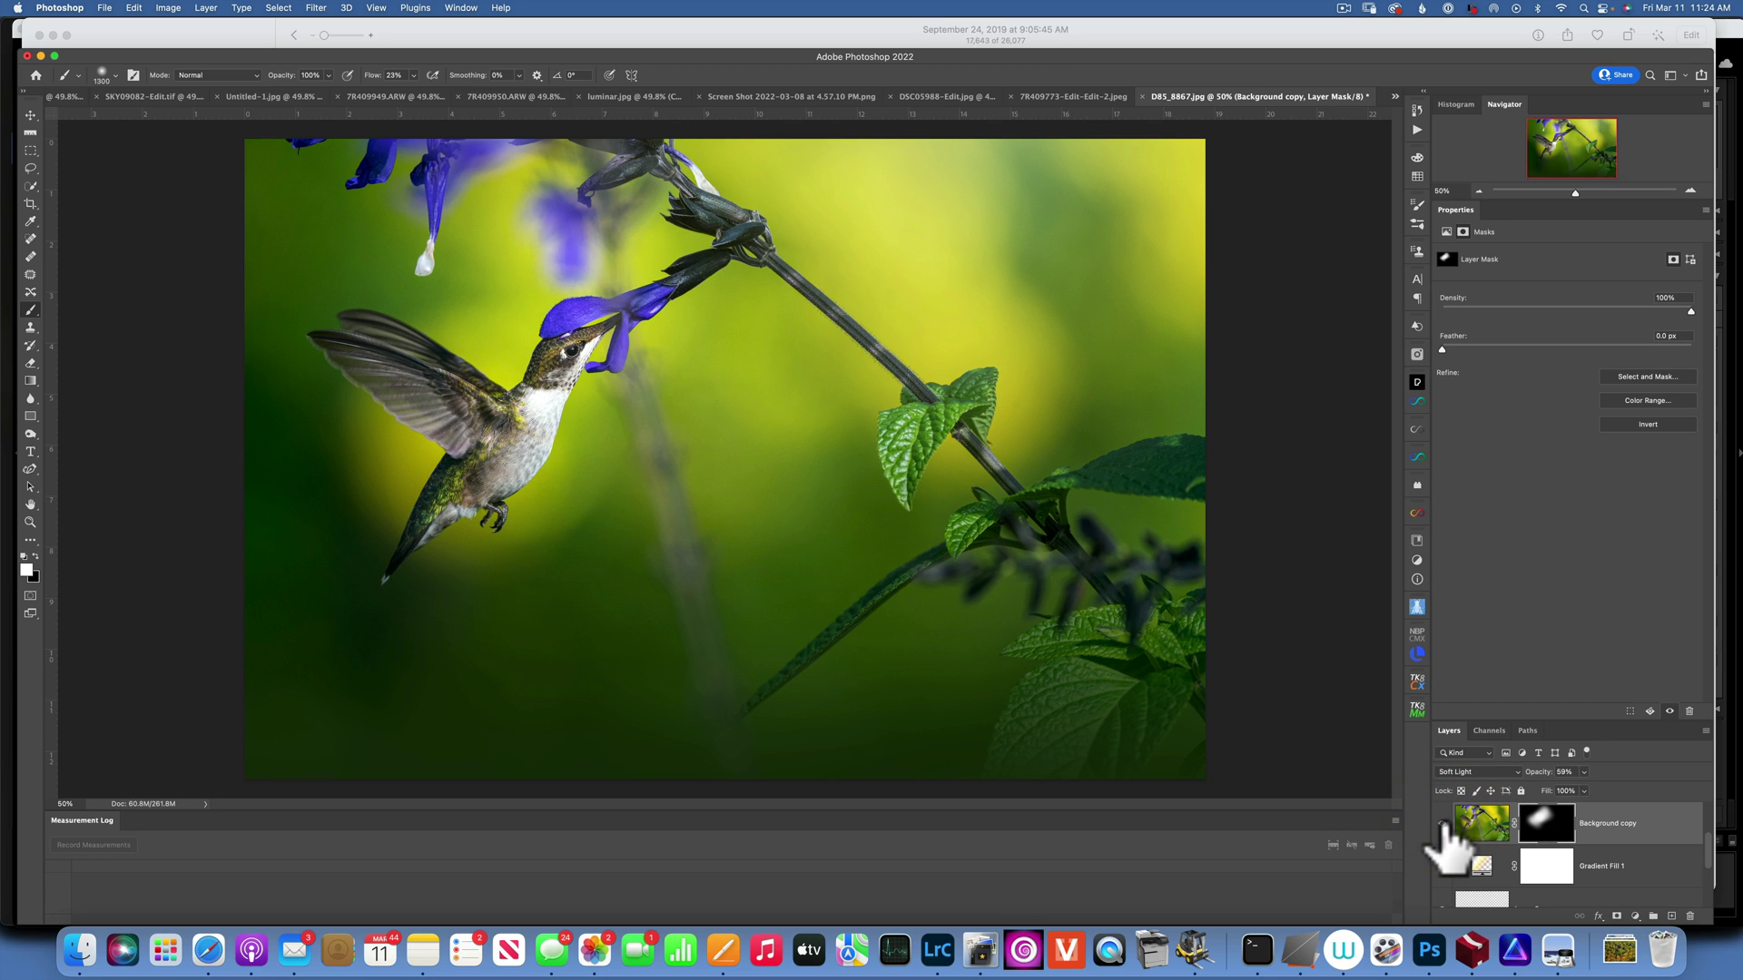
{"action": "left_click", "coordinate": [1444, 824]}
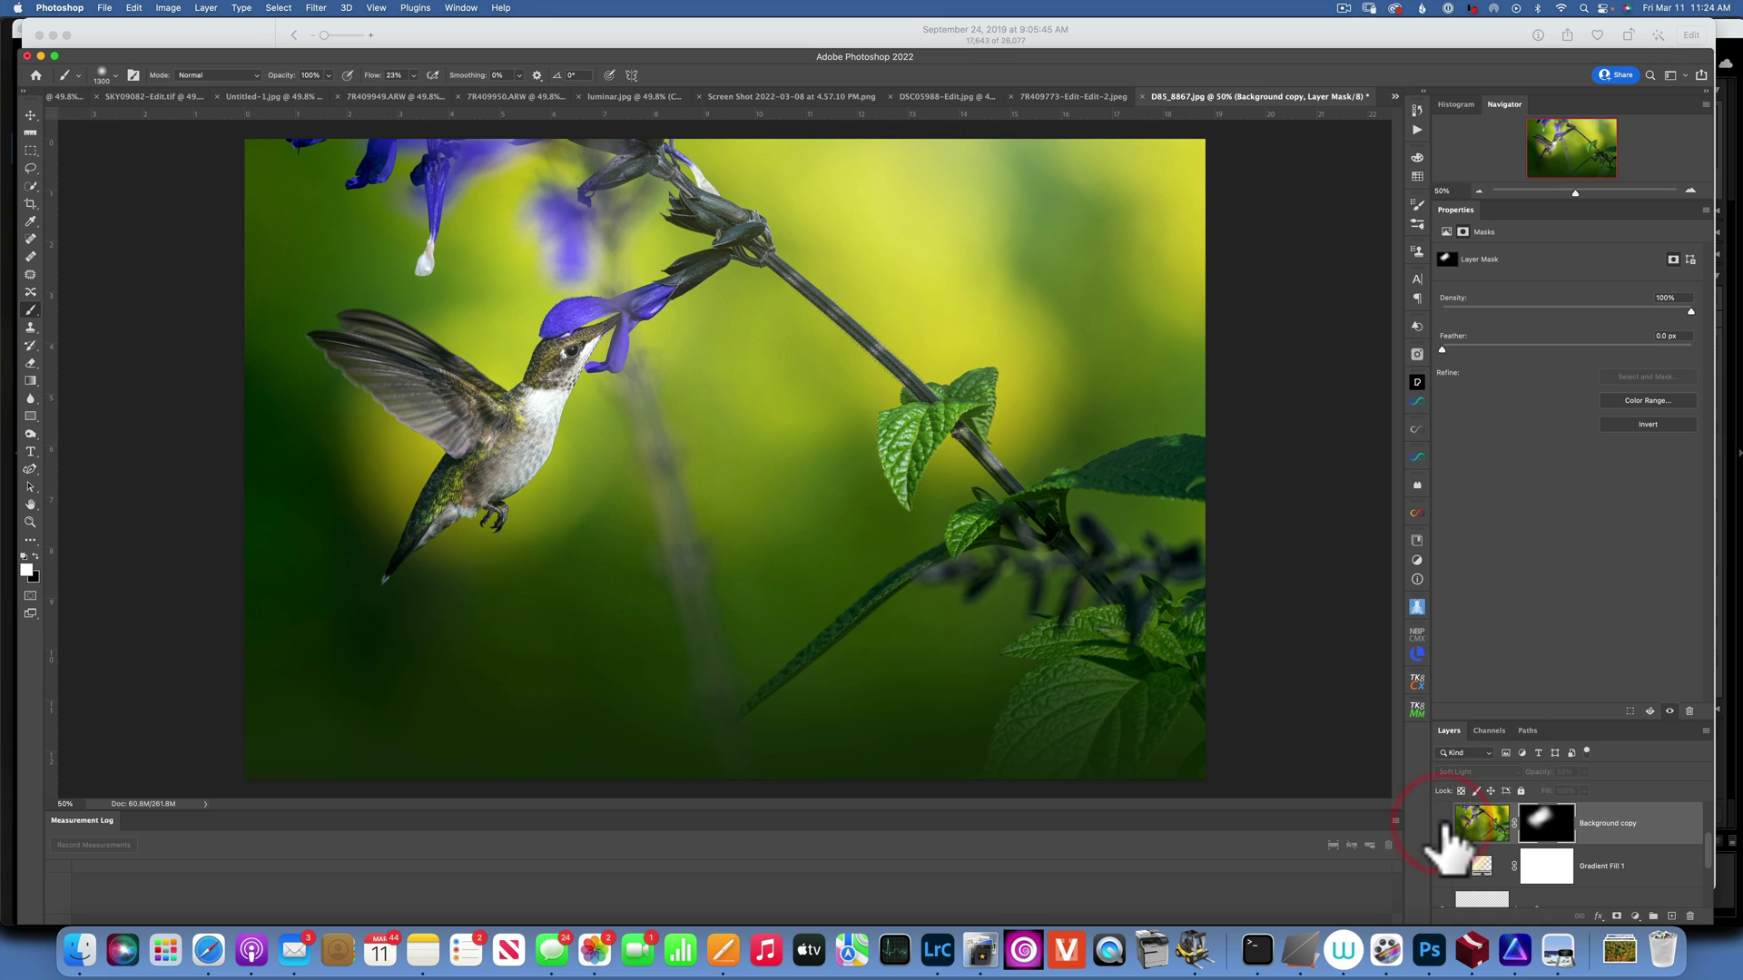
{"action": "left_click", "coordinate": [1444, 824]}
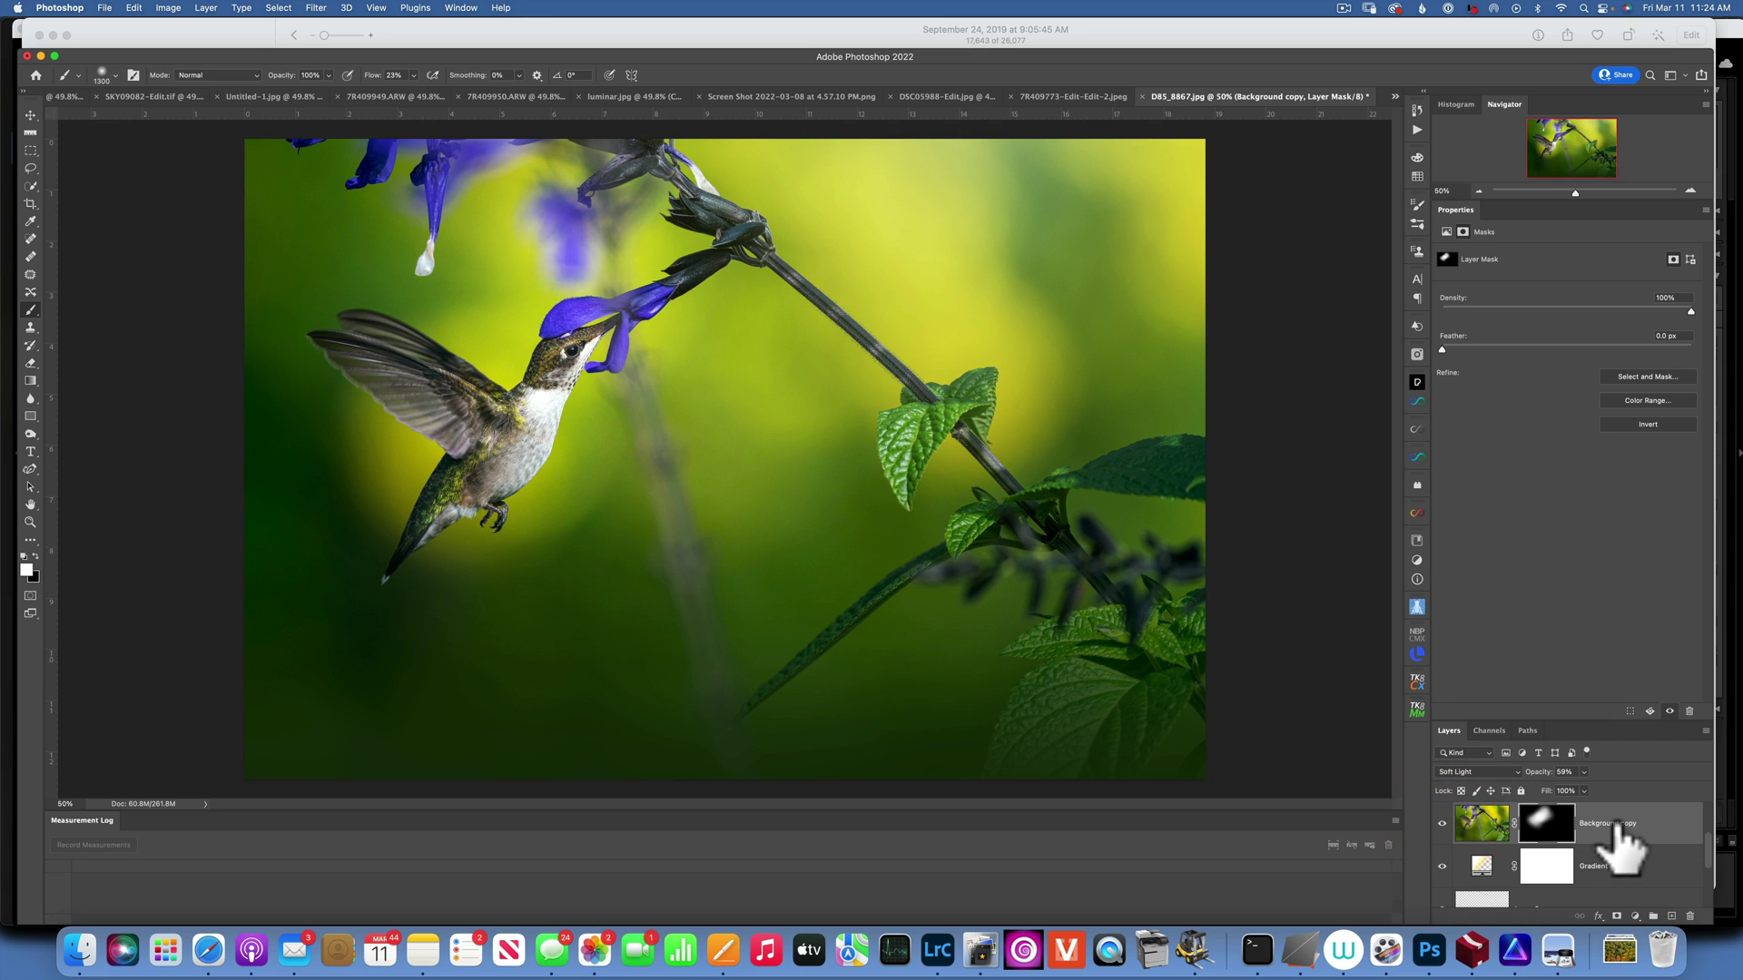
{"action": "scroll", "coordinate": [1616, 844], "scroll_direction": "down", "scroll_amount": 3}
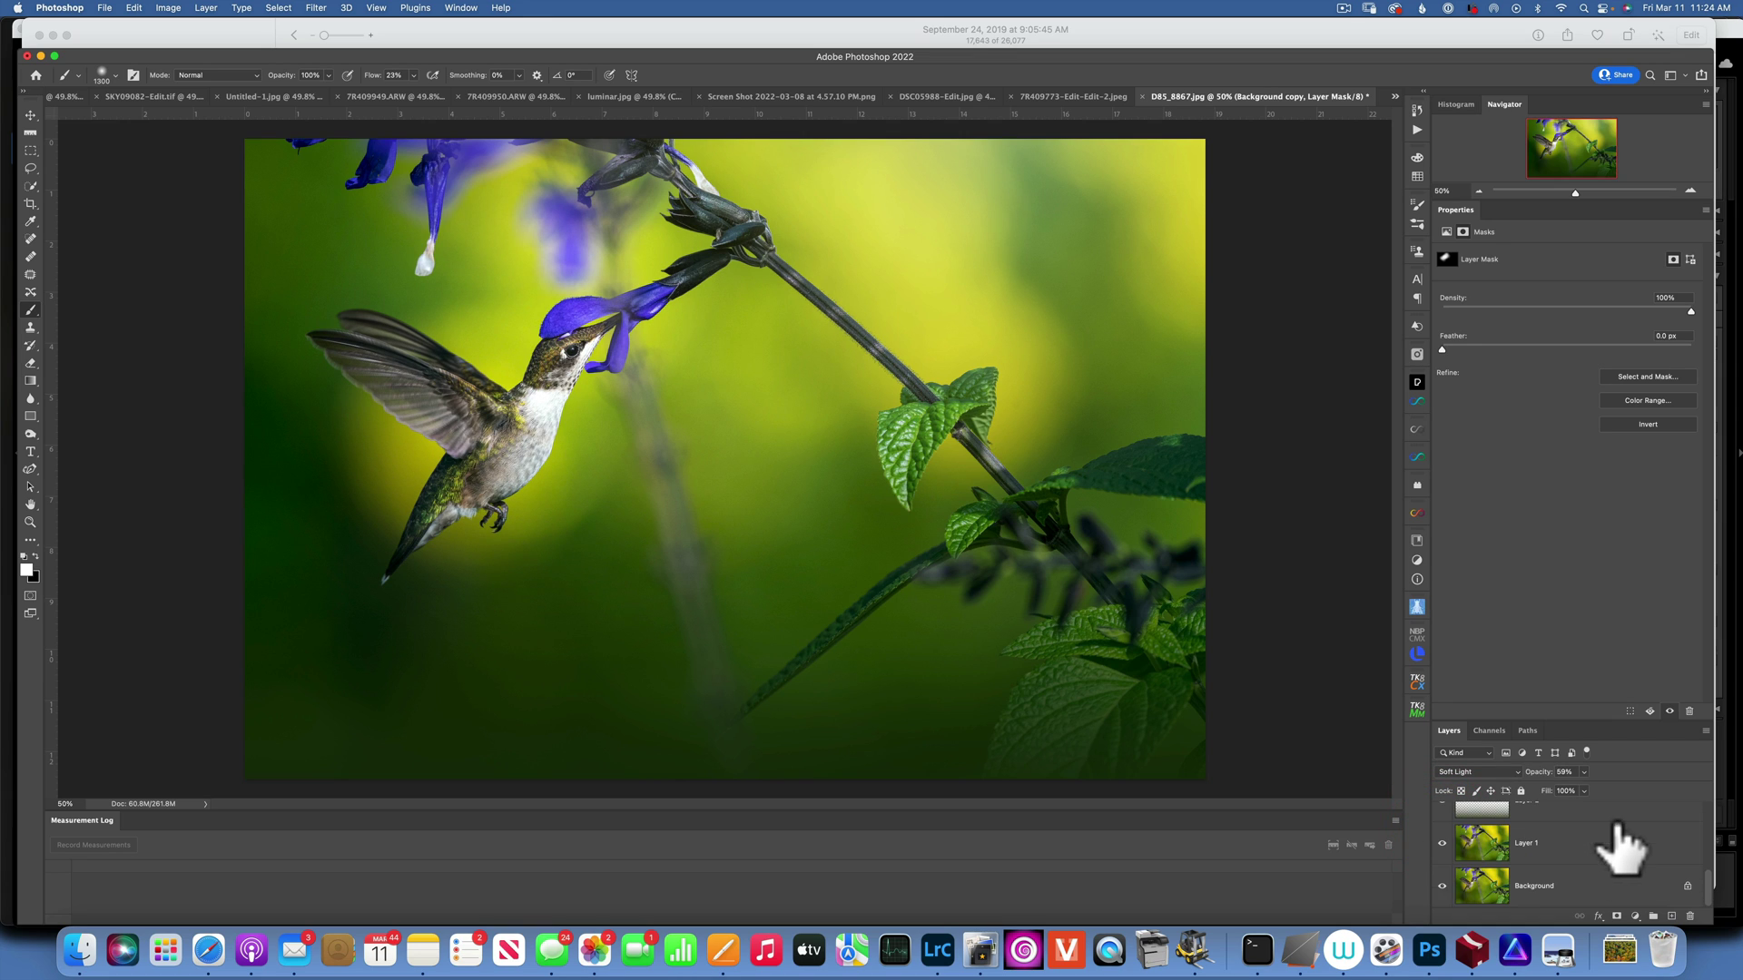
Compare the edited photo with the original by showing only the Background layer and restoring all layers, twice
{"action": "left_click", "coordinate": [1444, 886], "text": "alt"}
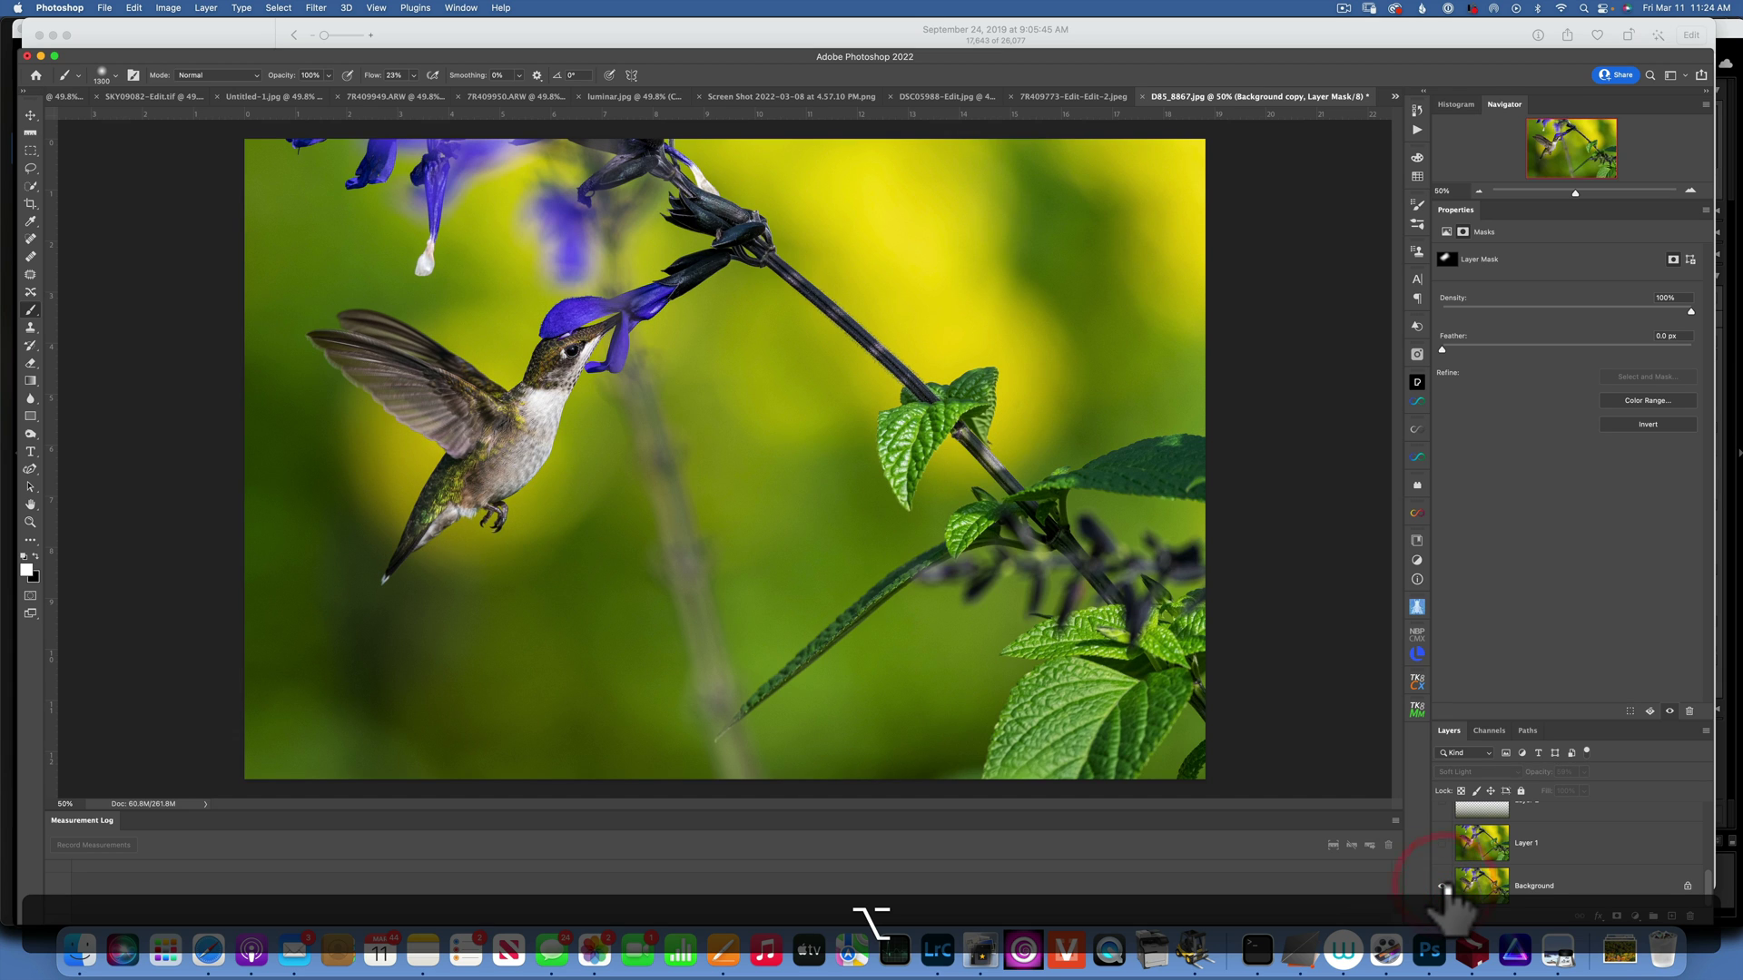
{"action": "left_click", "coordinate": [1444, 886], "text": "alt"}
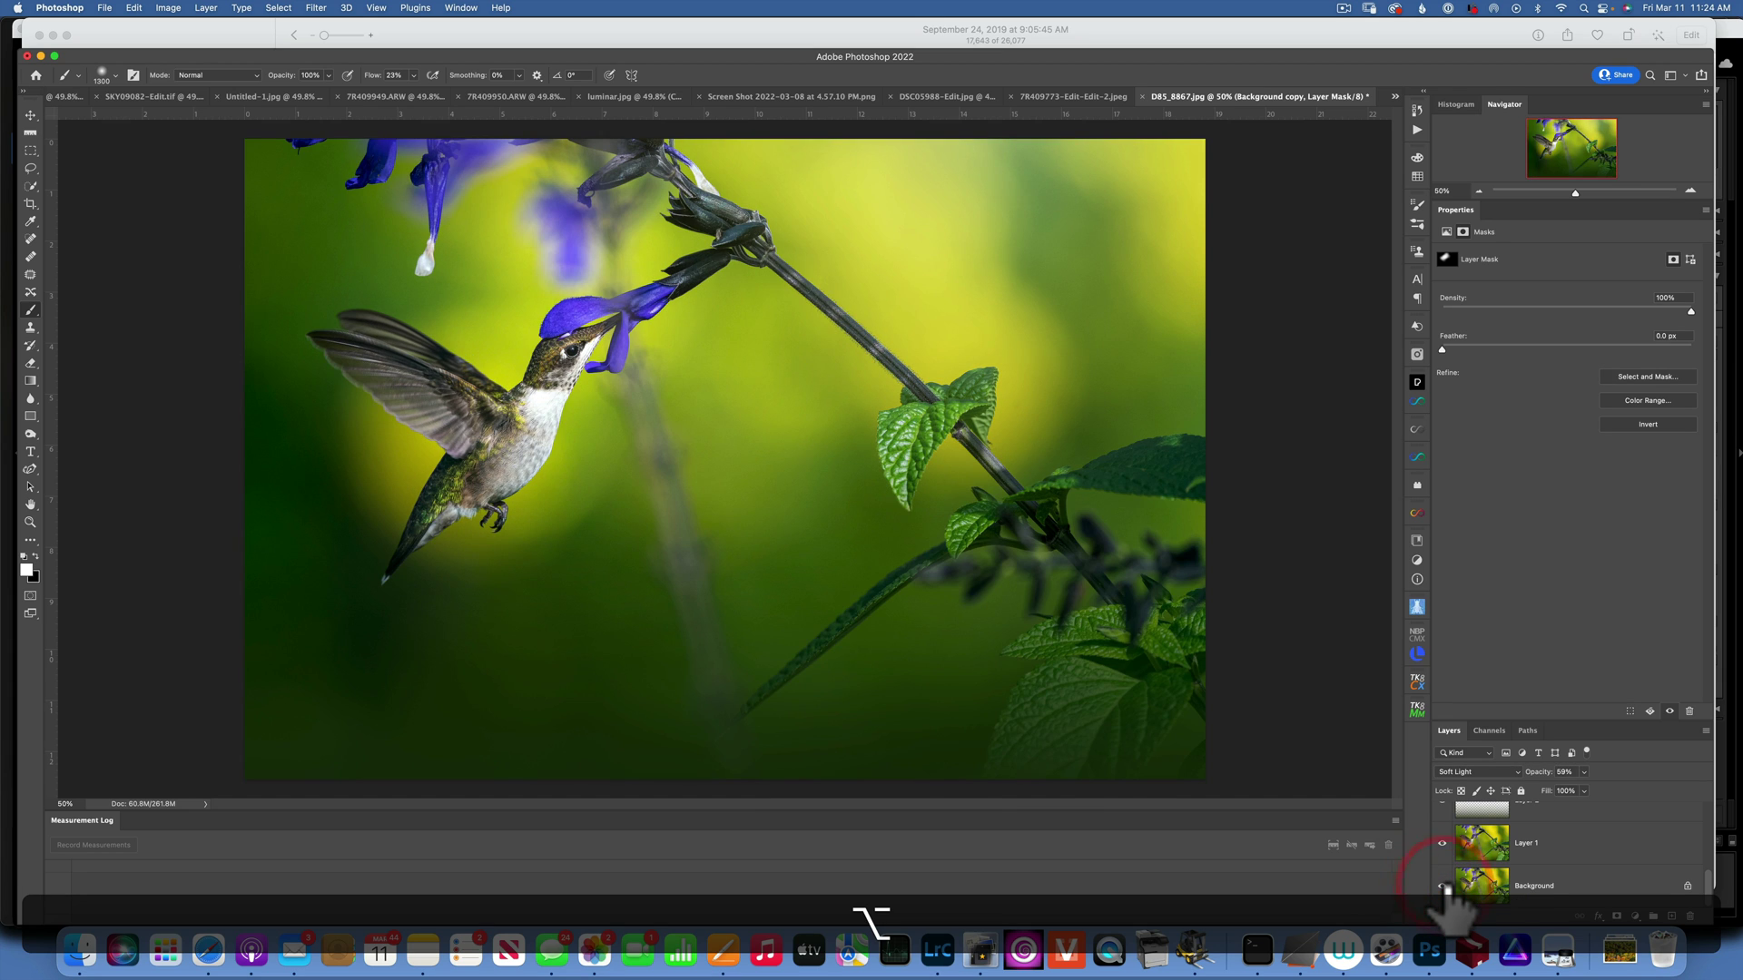
{"action": "left_click", "coordinate": [1444, 886], "text": "alt"}
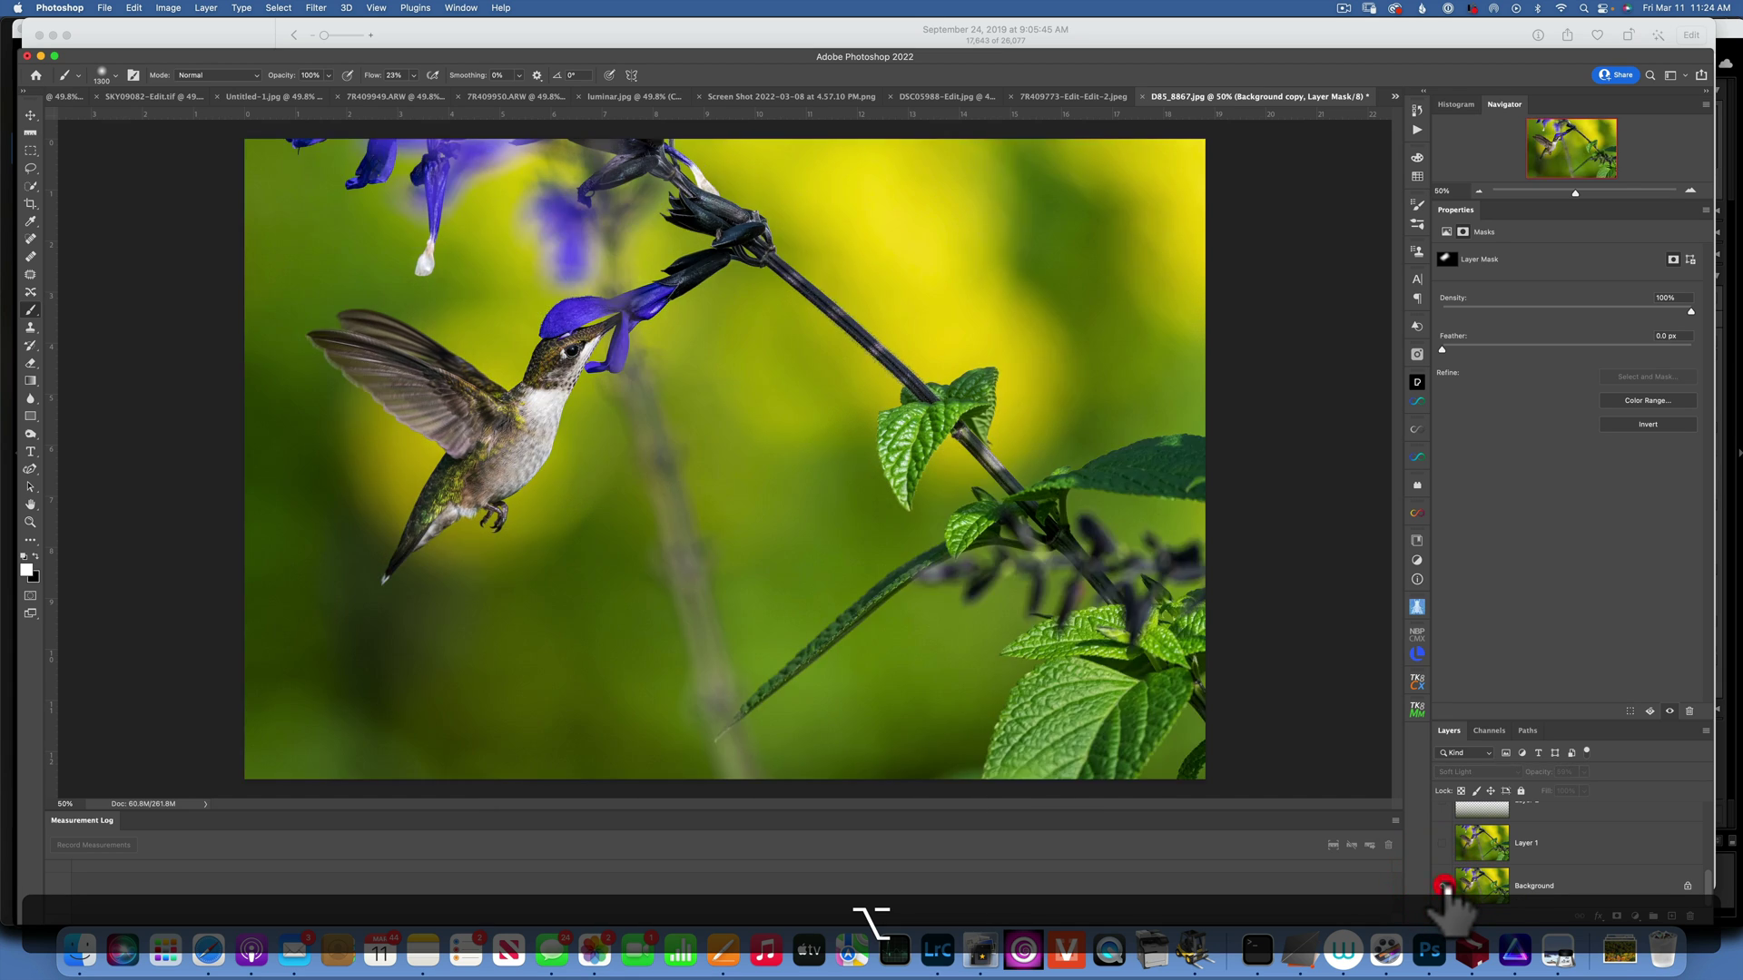
{"action": "left_click", "coordinate": [1444, 886], "text": "alt"}
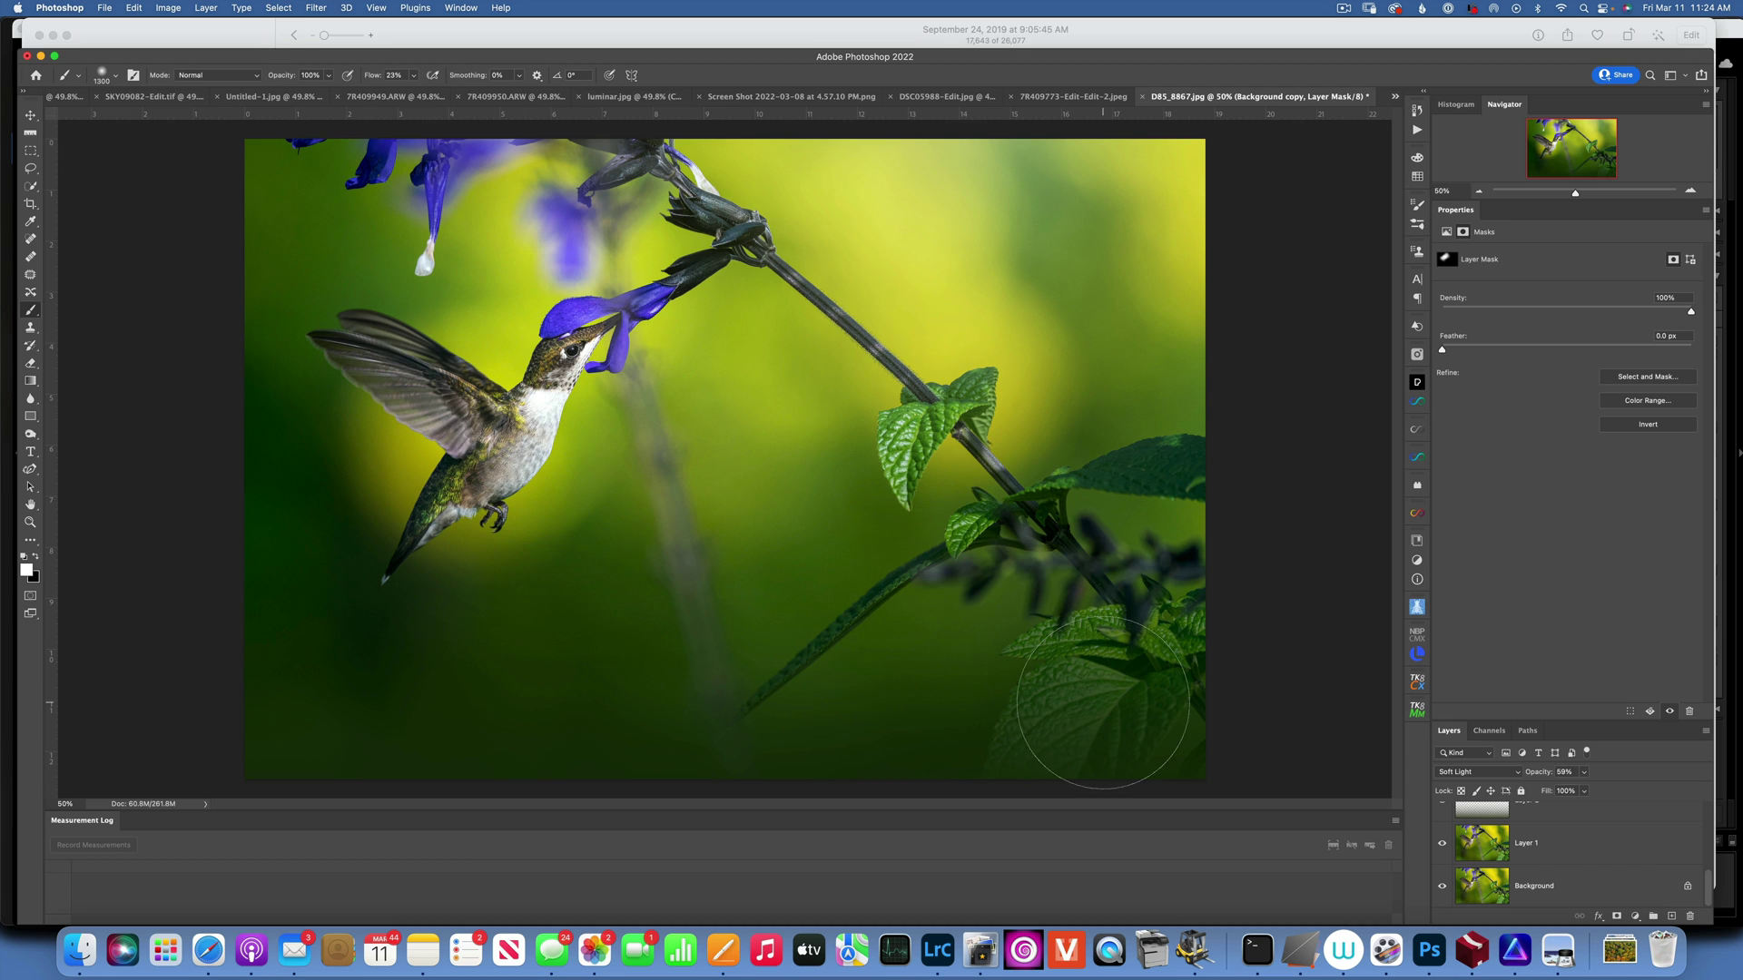
Group all the layers above the Background, from Gradient Fill 2 down to Layer 1
{"action": "scroll", "coordinate": [1602, 858], "scroll_direction": "up", "scroll_amount": 5}
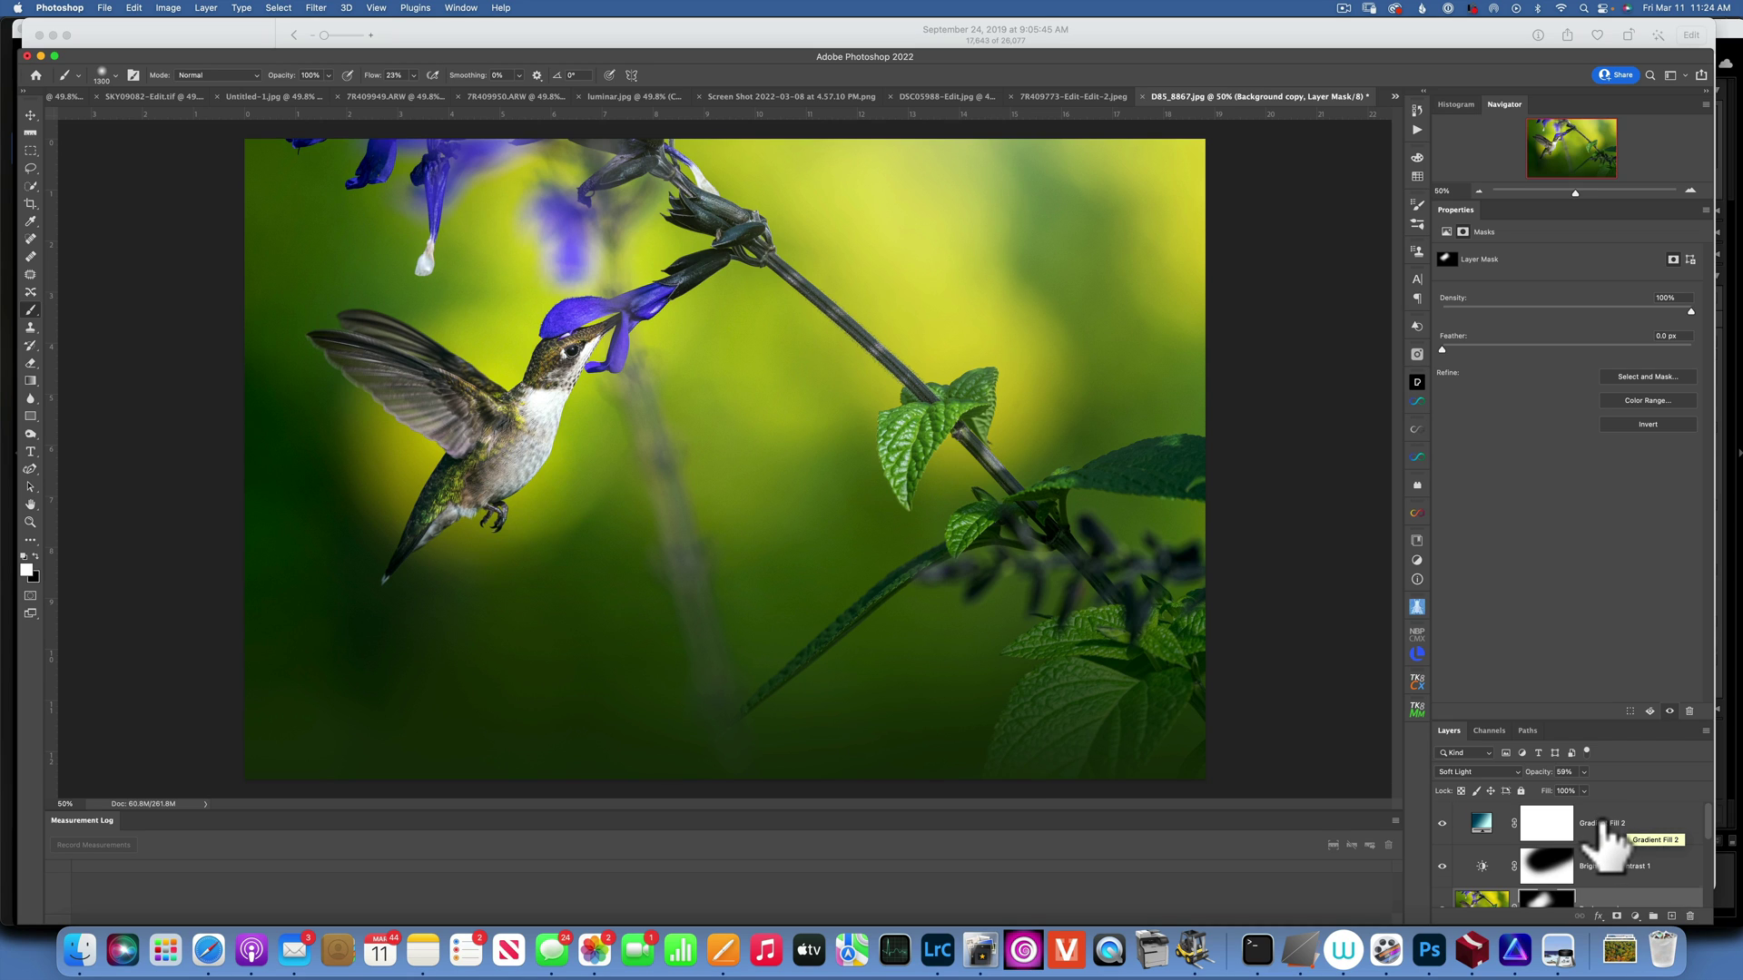
{"action": "scroll", "coordinate": [1605, 845], "scroll_direction": "down", "scroll_amount": 2}
{"action": "scroll", "coordinate": [1605, 844], "scroll_direction": "up", "scroll_amount": 2}
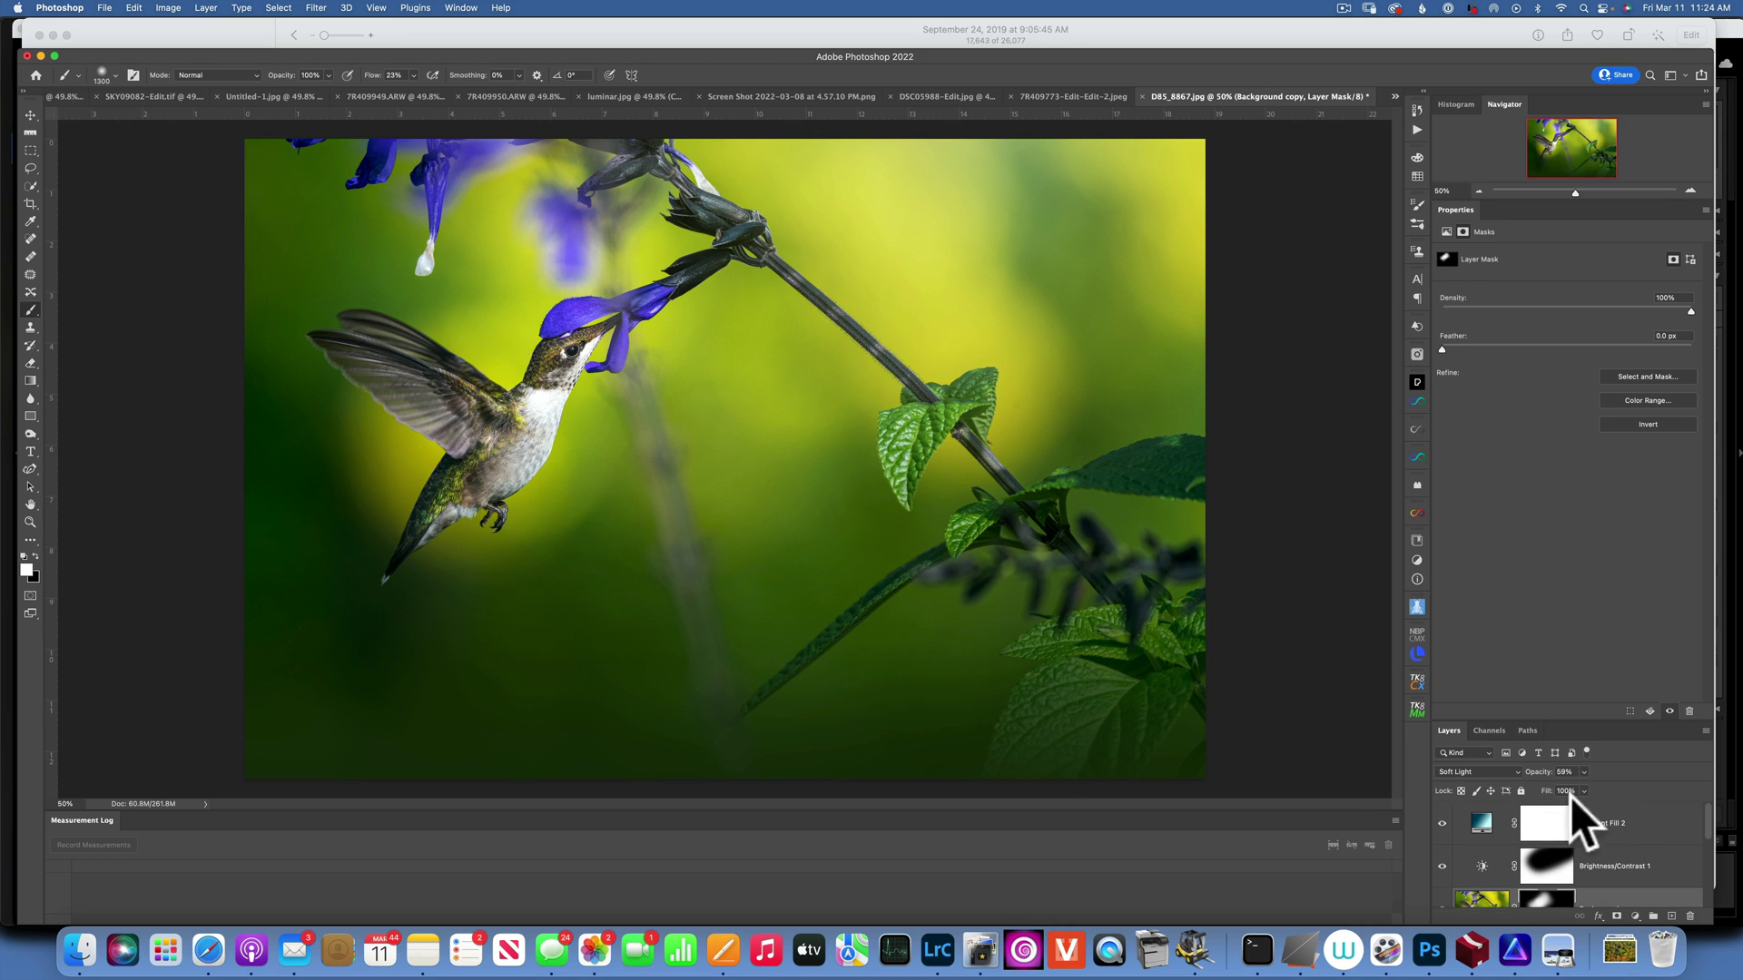
{"action": "left_click", "coordinate": [1611, 821]}
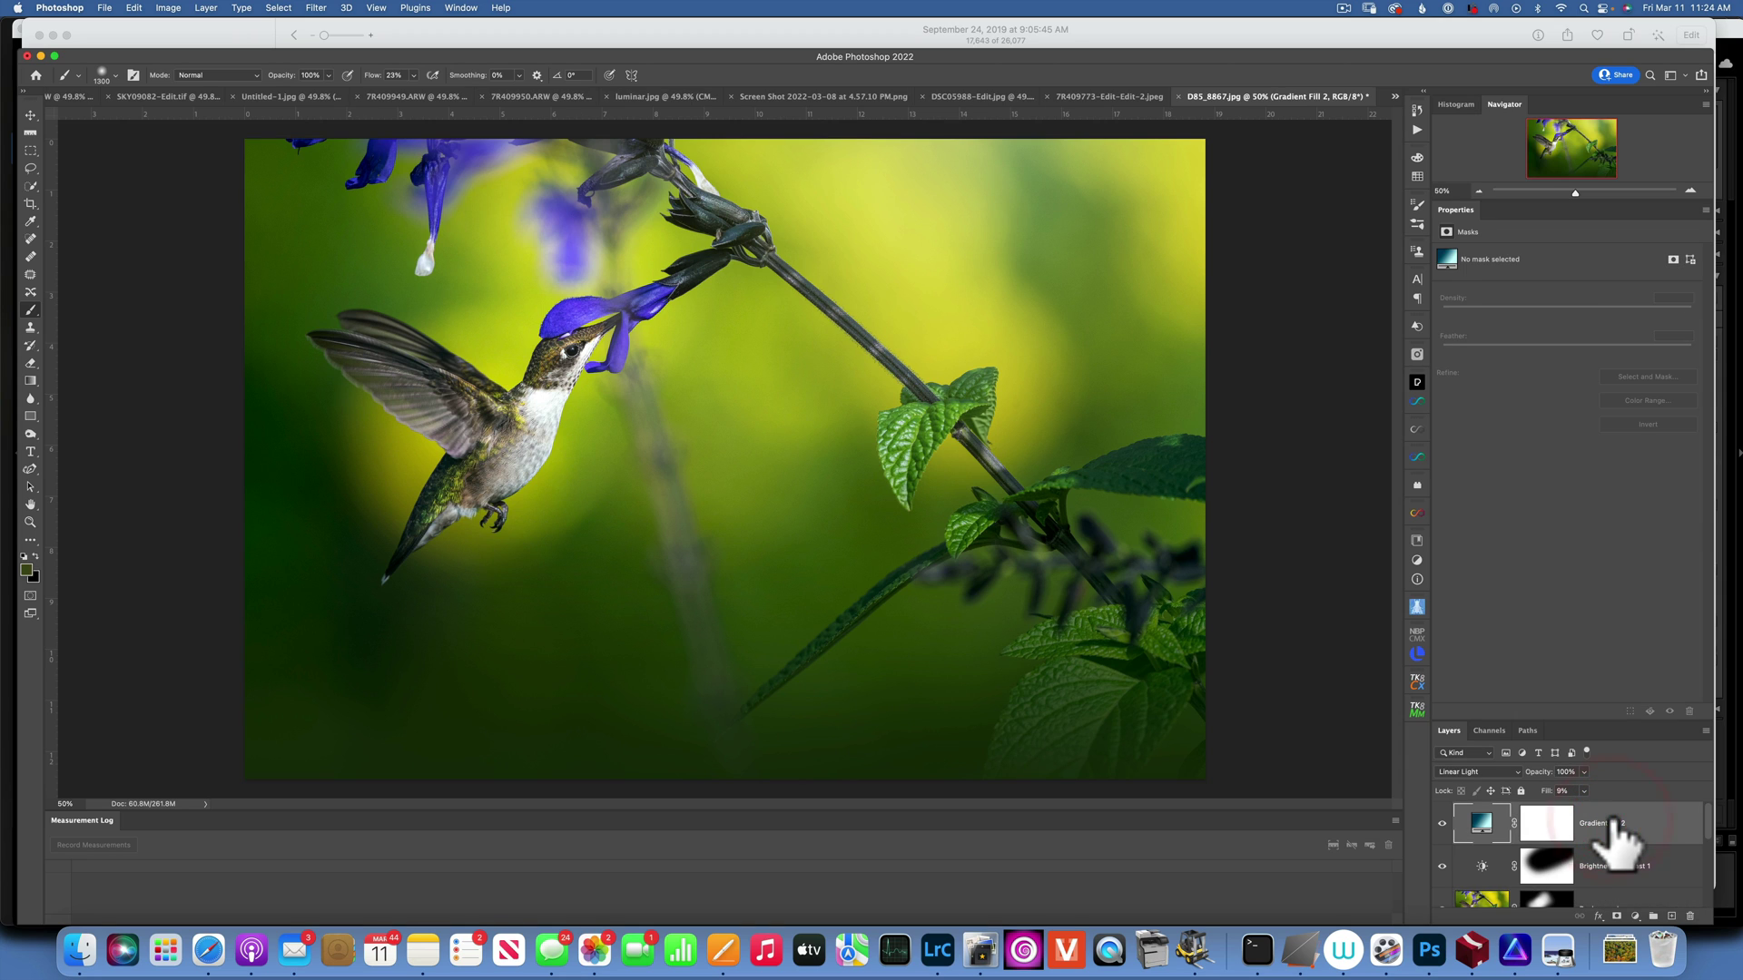
{"action": "scroll", "coordinate": [1612, 821], "scroll_direction": "down", "scroll_amount": 3}
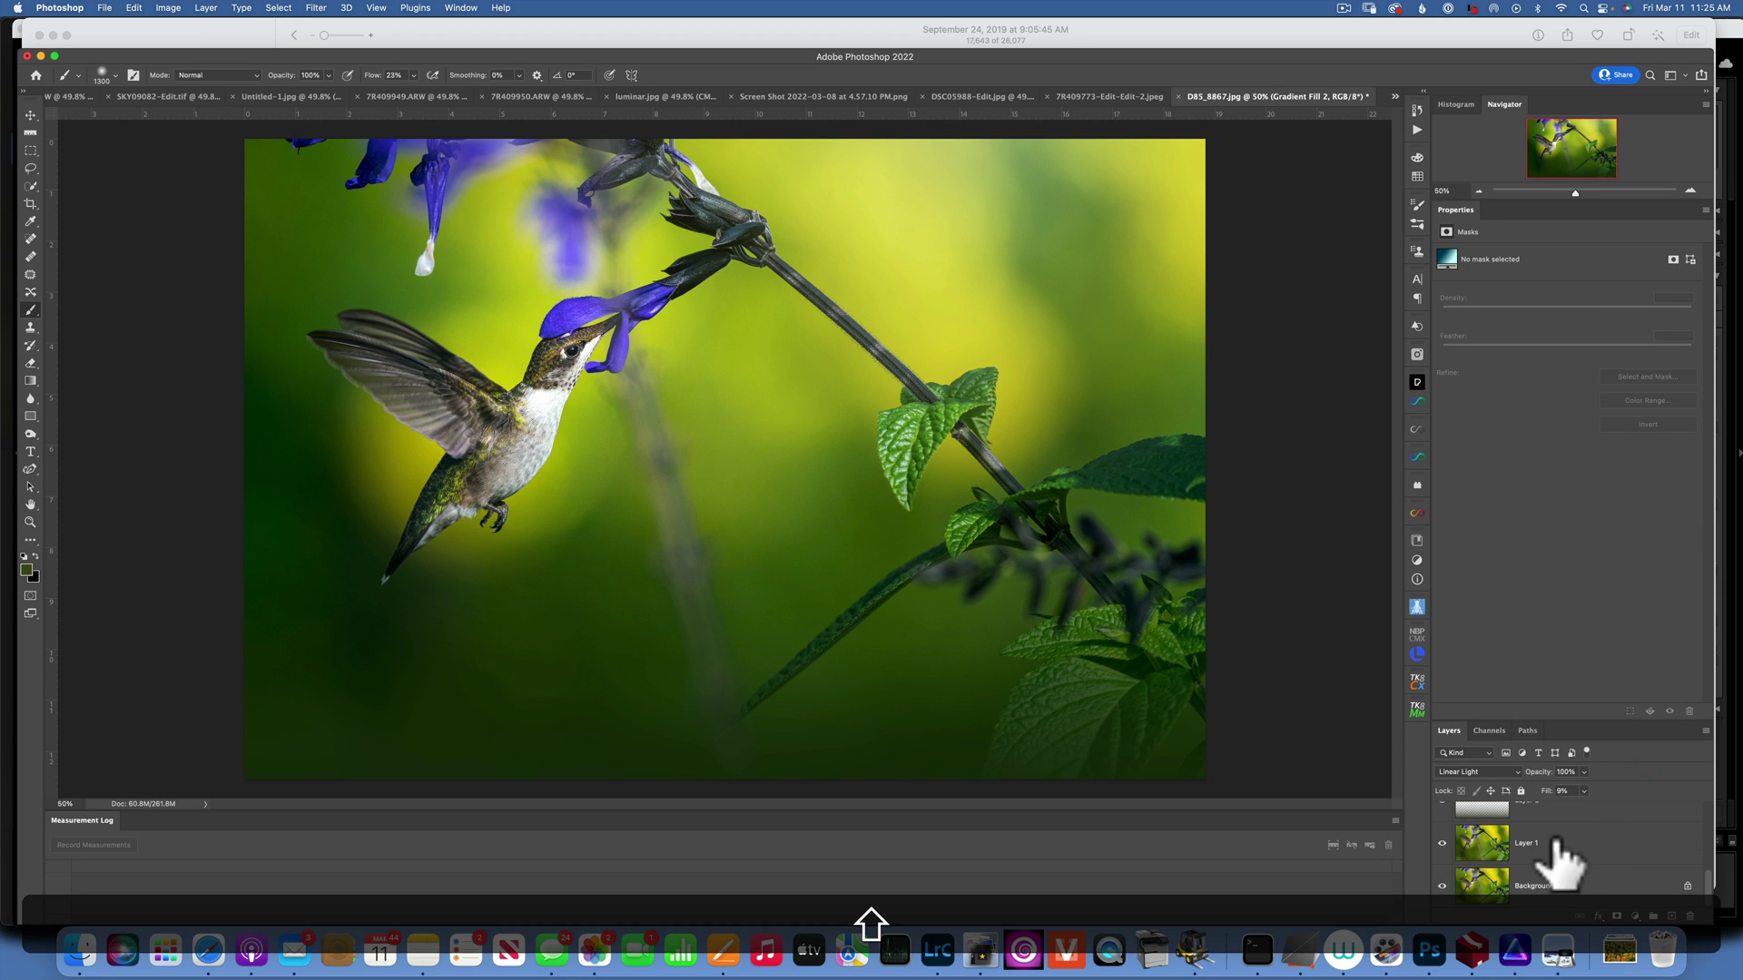
{"action": "left_click", "coordinate": [1576, 860], "text": "shift"}
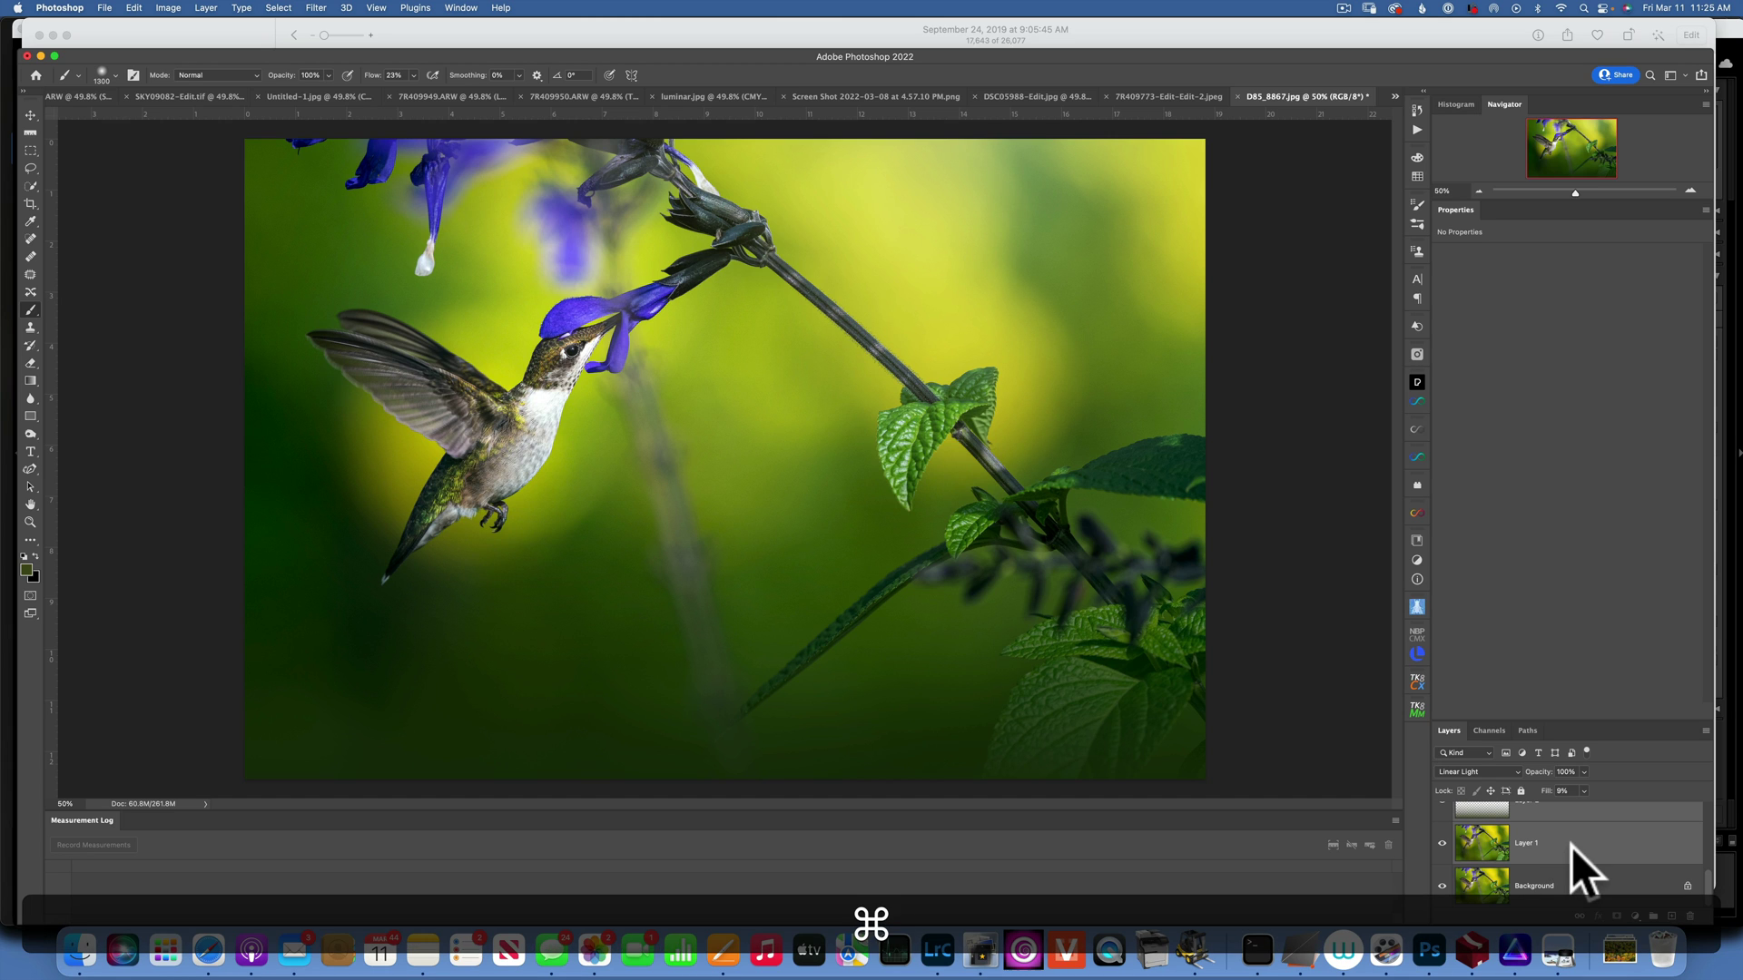
{"action": "key", "text": "super+g"}
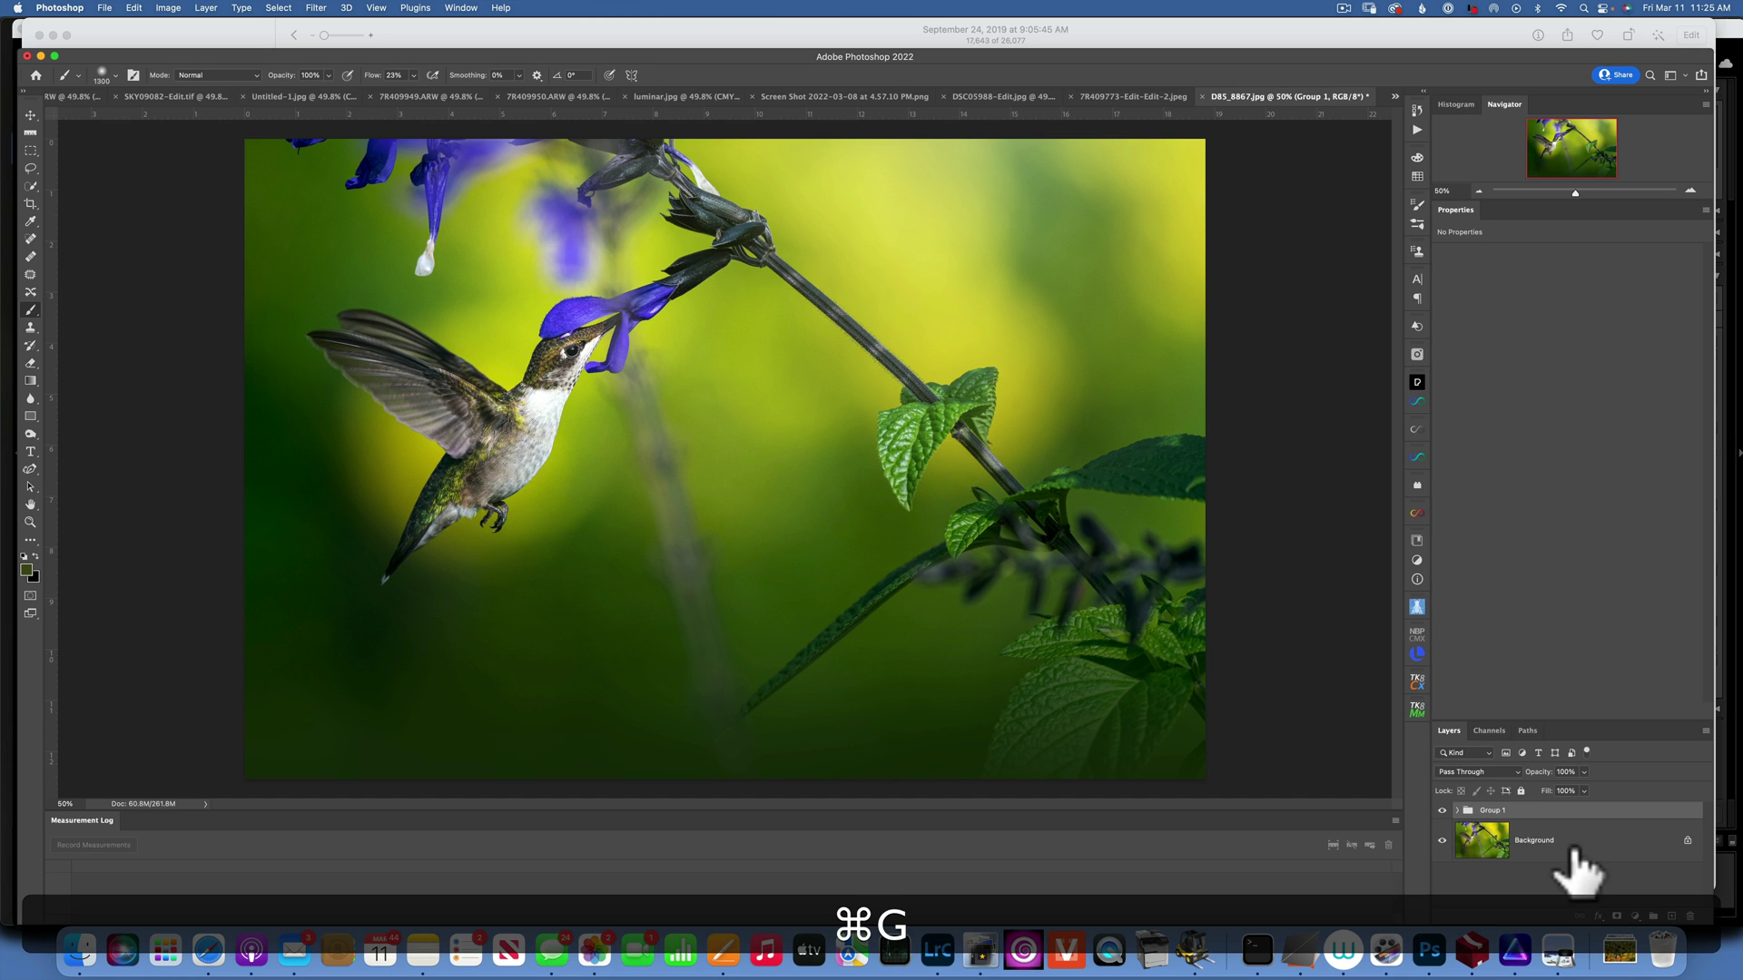
Try reduced opacities of 47%, 50% and 65% on the layer group, and return it to 100%
{"action": "left_click", "coordinate": [1514, 812]}
{"action": "left_click", "coordinate": [1584, 772]}
{"action": "mouse_move", "coordinate": [1584, 788]}
{"action": "left_mouse_down"}
{"action": "mouse_move", "coordinate": [1483, 786]}
{"action": "mouse_move", "coordinate": [1724, 799]}
{"action": "mouse_move", "coordinate": [1679, 776]}
{"action": "mouse_move", "coordinate": [1557, 787]}
{"action": "left_mouse_up"}
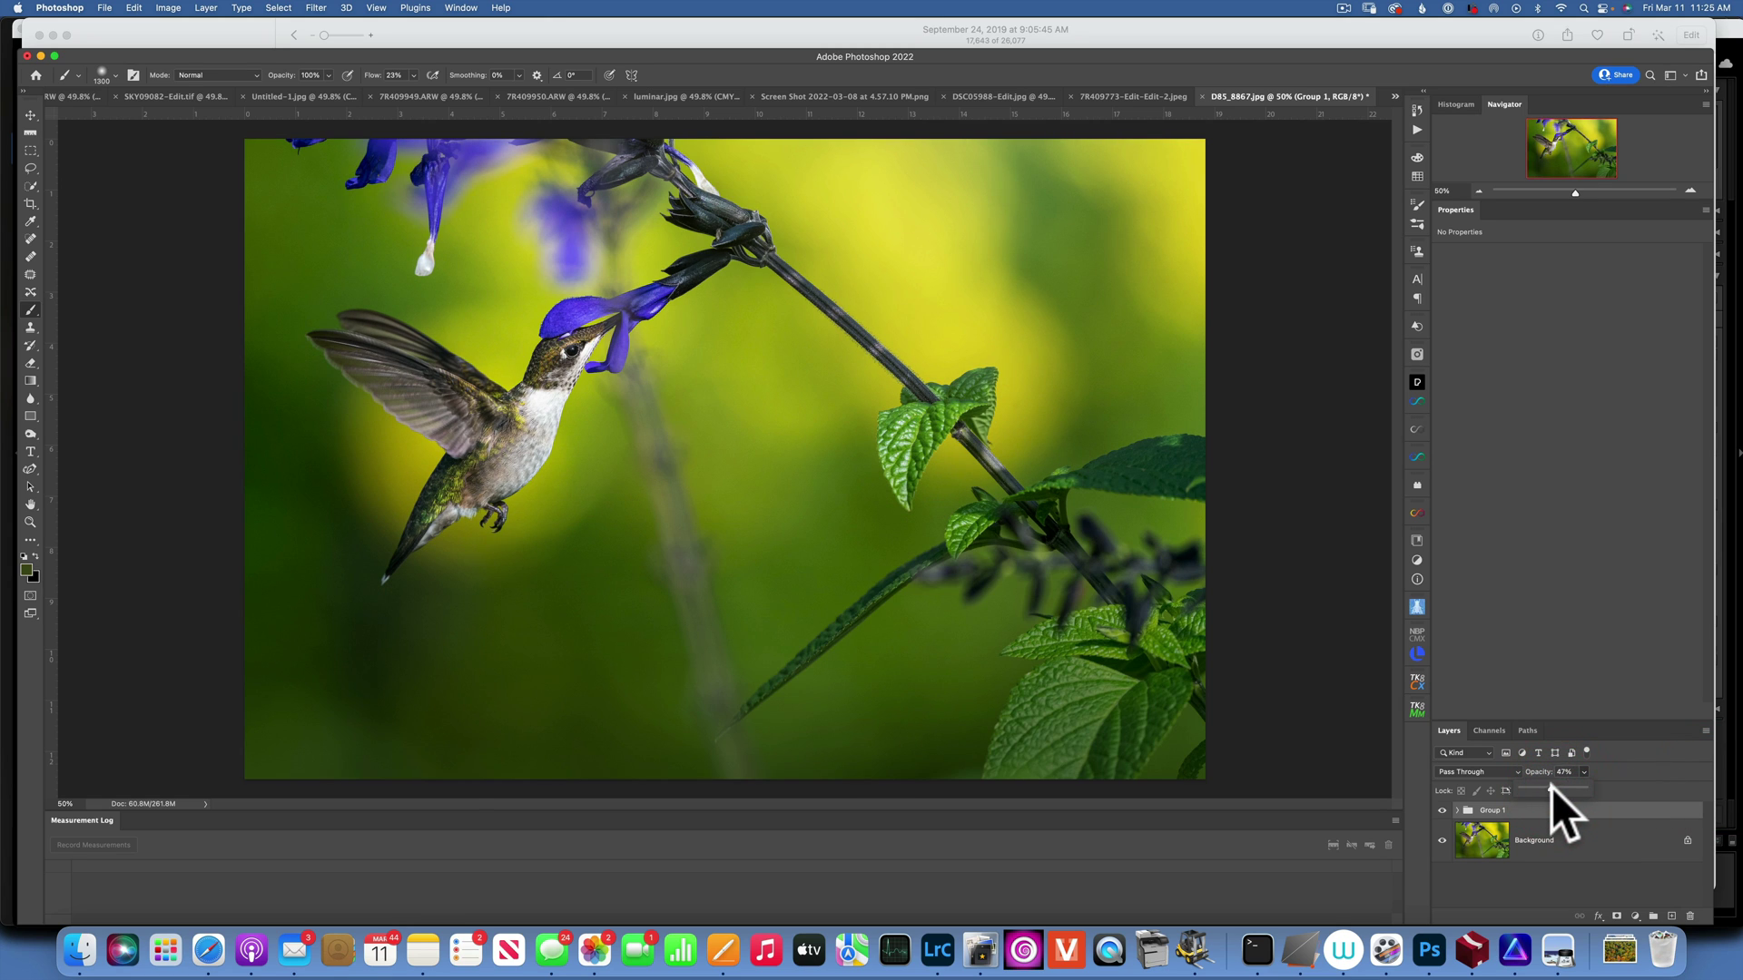
{"action": "left_click", "coordinate": [1551, 787]}
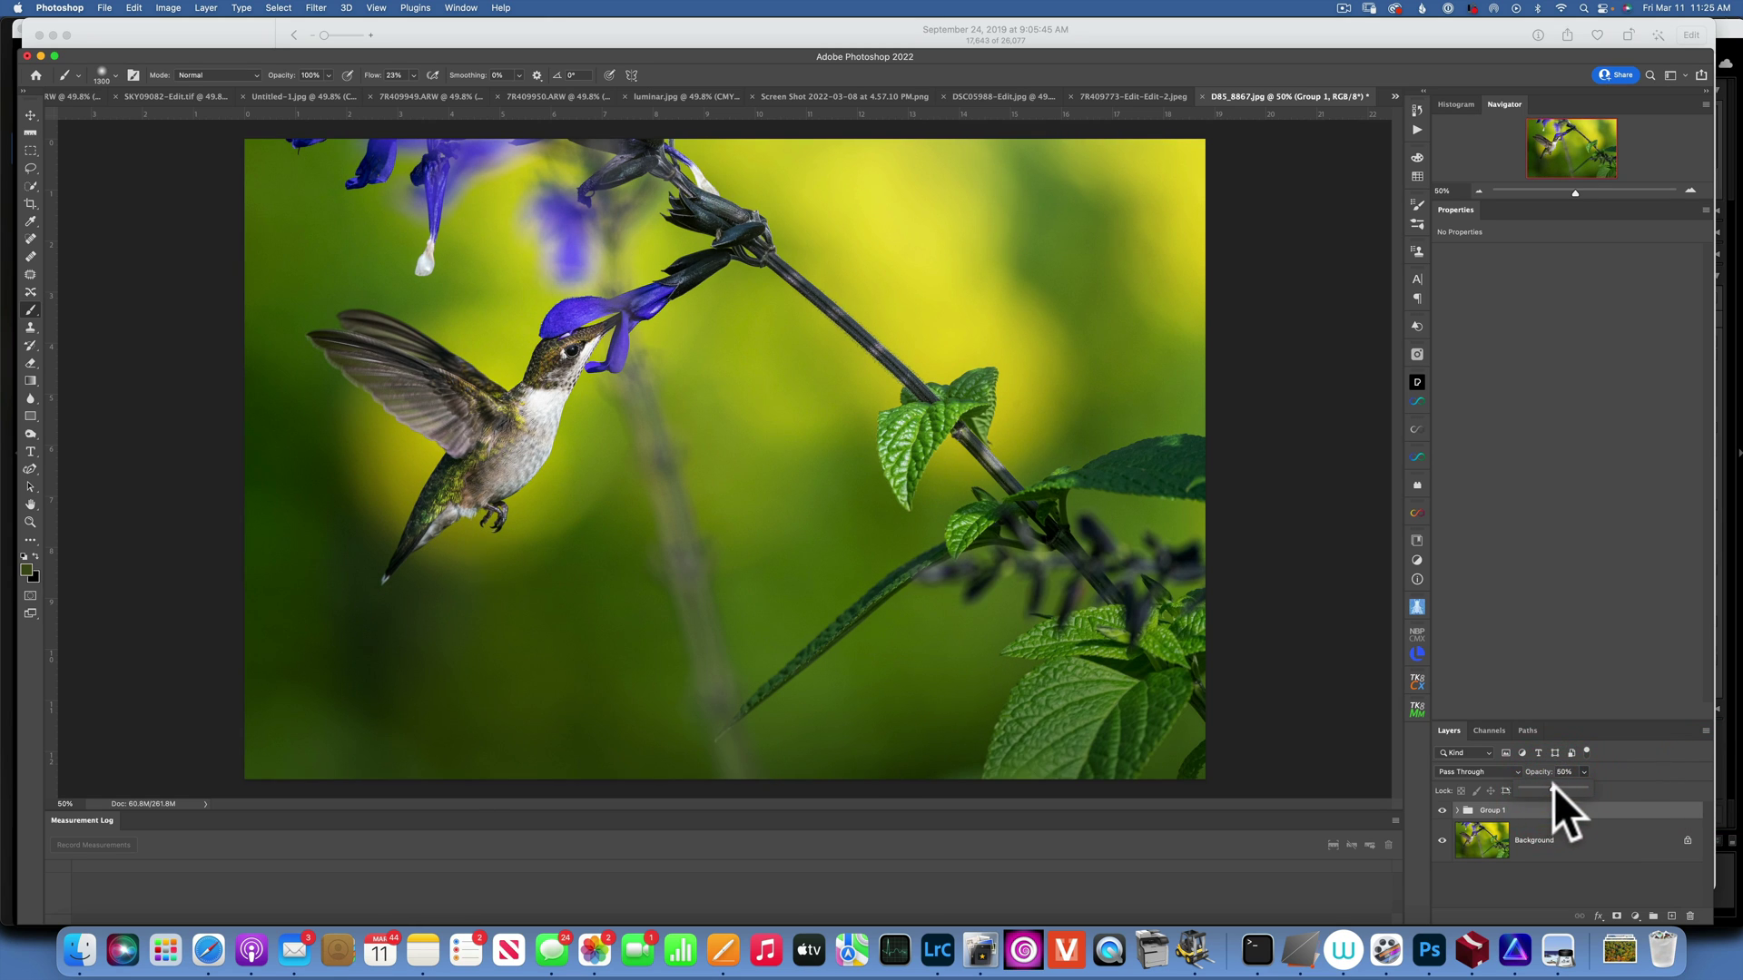
{"action": "left_click", "coordinate": [1555, 786]}
{"action": "left_click", "coordinate": [1561, 786]}
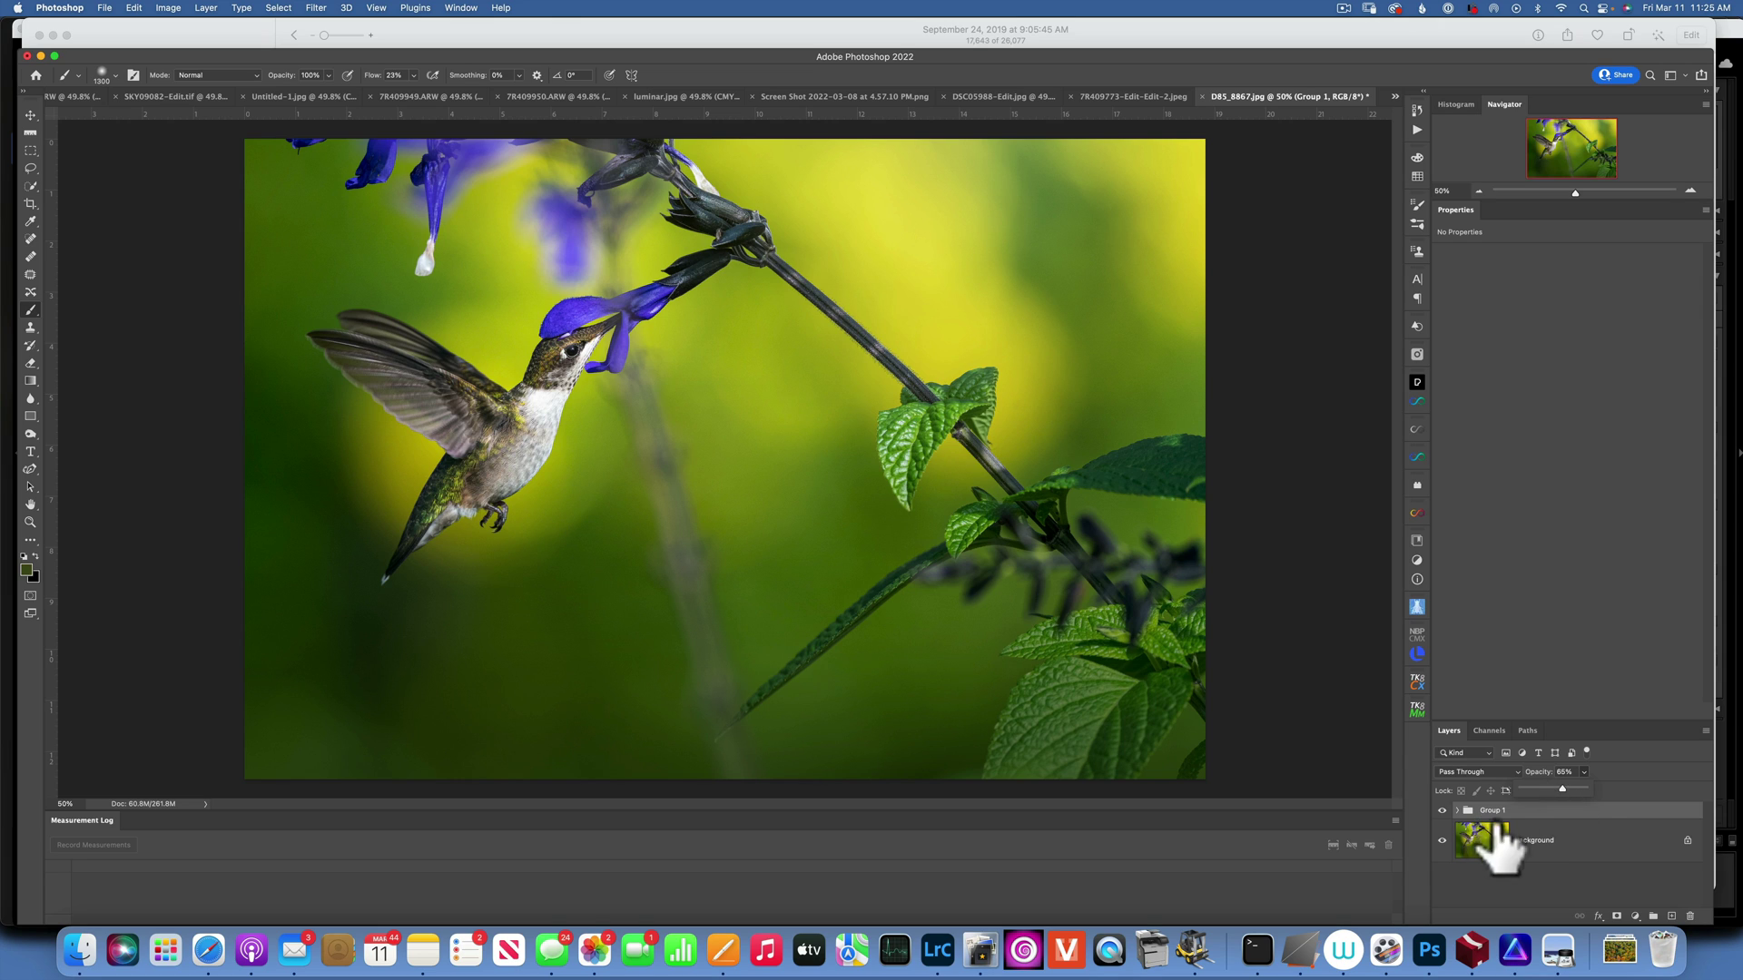
{"action": "left_click_drag", "start_coordinate": [1562, 786], "coordinate": [1616, 783]}
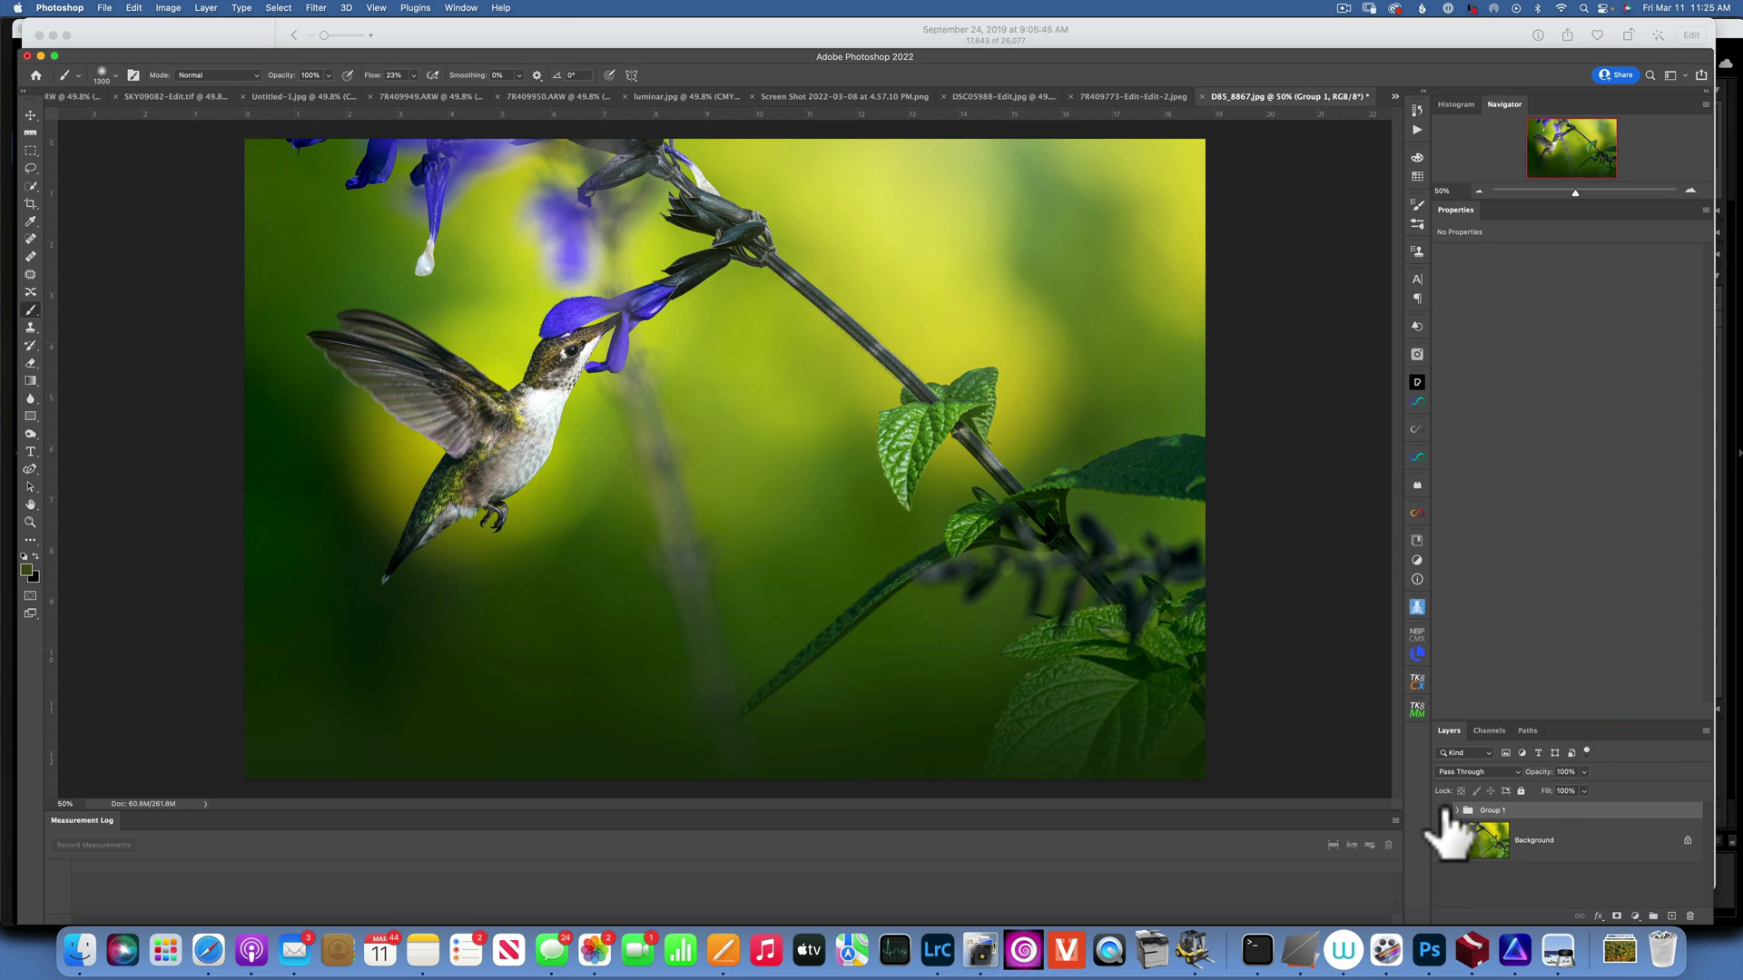
Compare the photo with and without the layer group by toggling the group's visibility
{"action": "left_click", "coordinate": [1445, 811]}
{"action": "left_click", "coordinate": [1445, 810]}
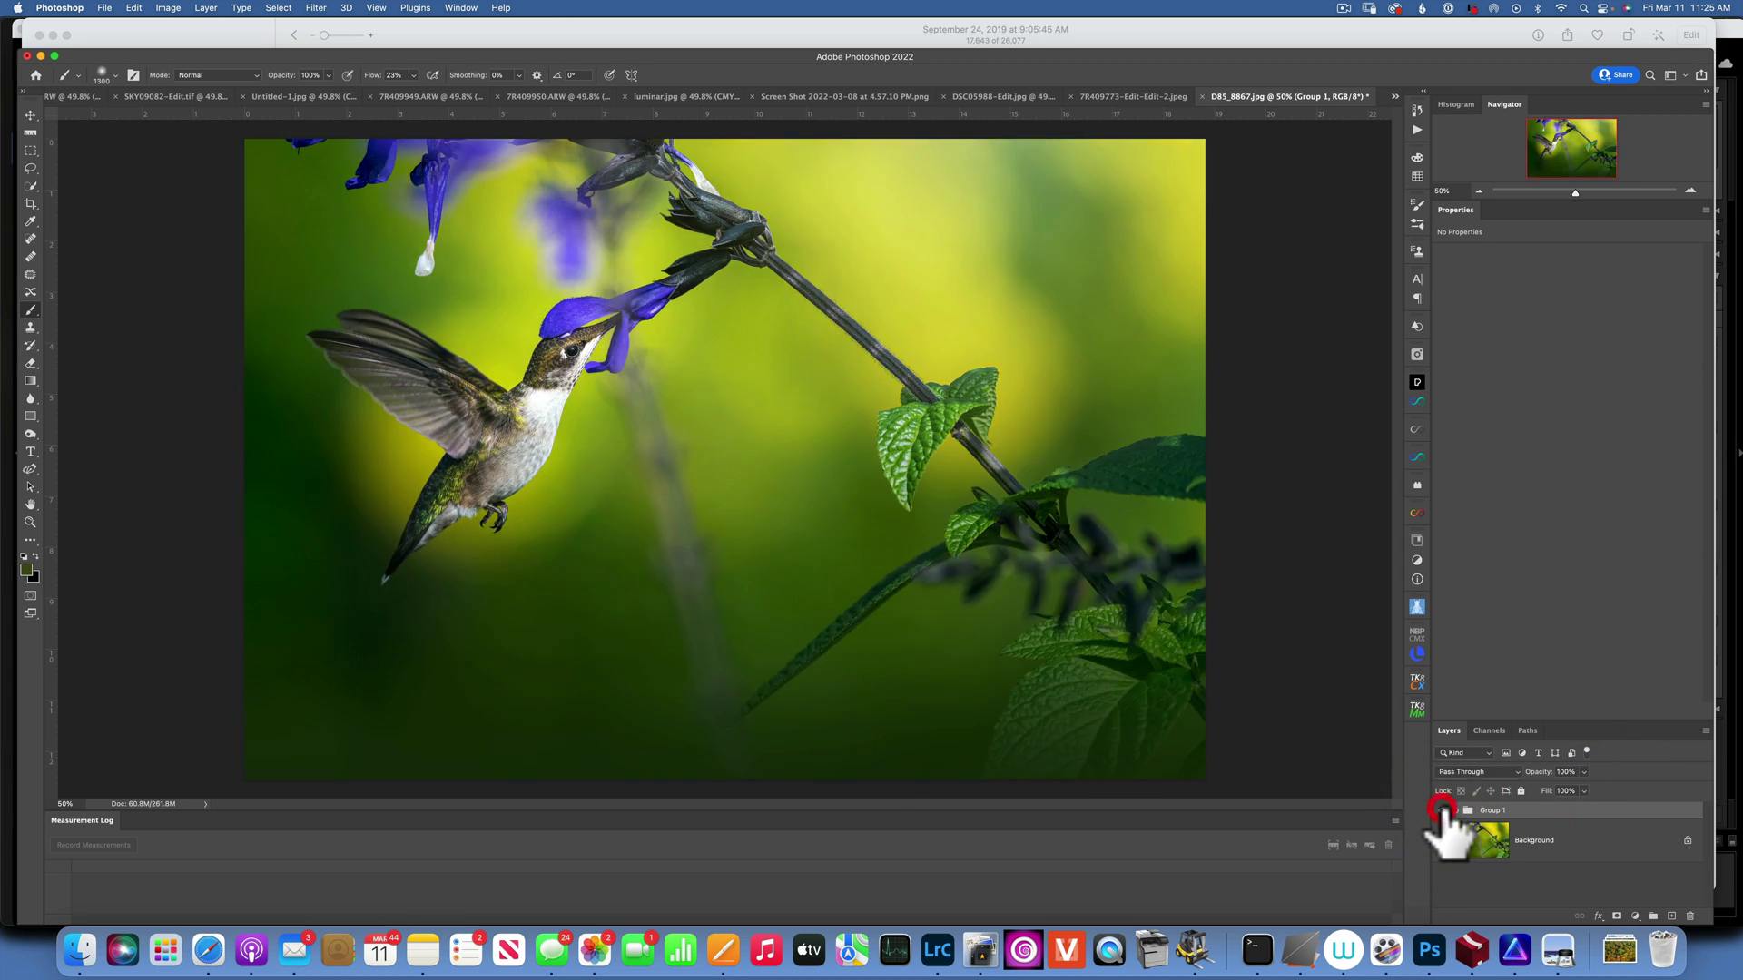